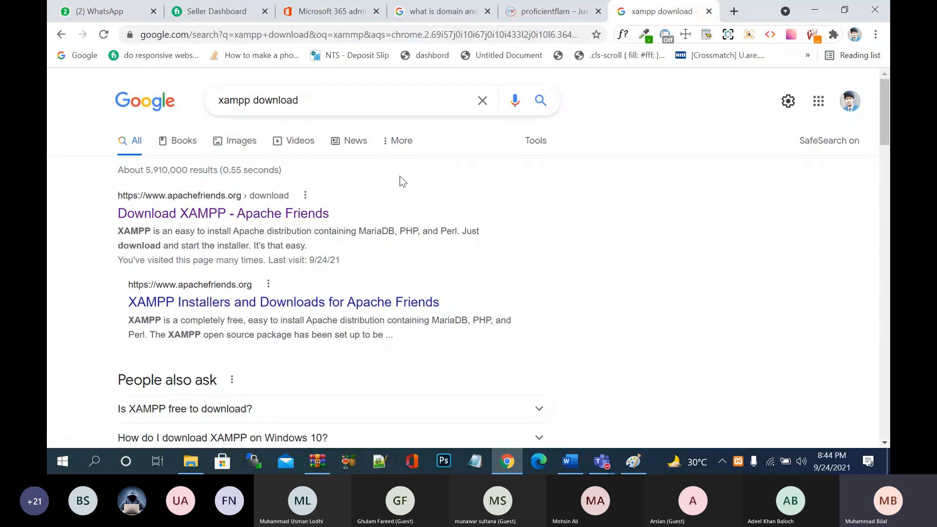
# - Open the 'Download XAMPP - Apache Friends' result from the 'xampp download' Google results
pyautogui.click(311, 100)
pyautogui.moveTo(48, 238); pyautogui.dragTo(48, 239)
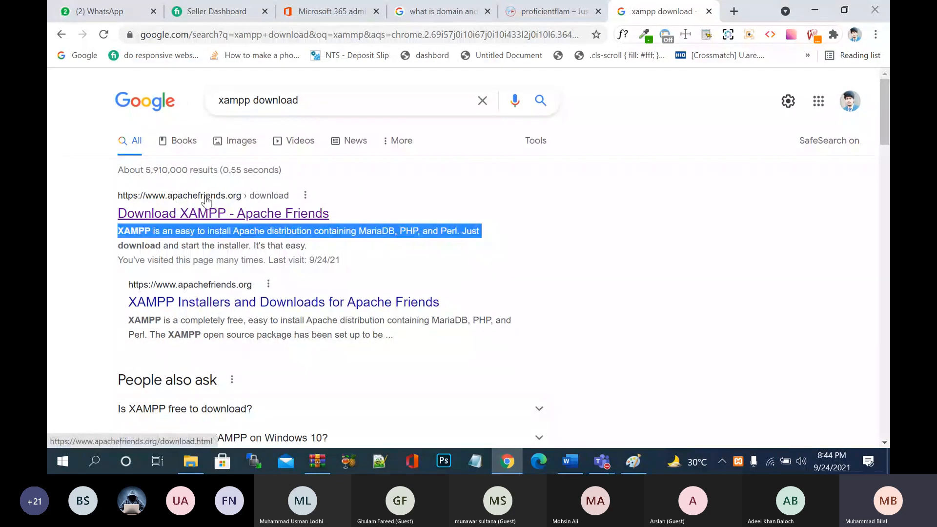
pyautogui.click(254, 219)
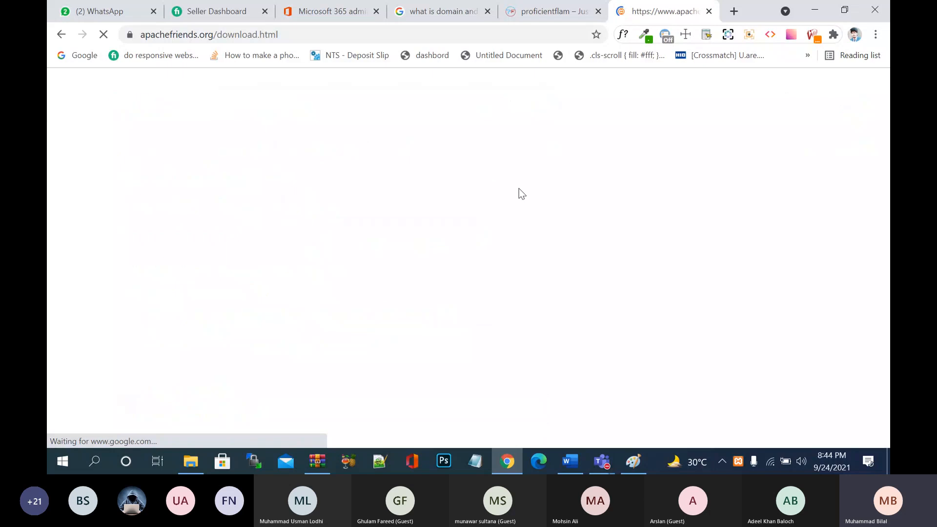
pyautogui.scroll(-2, 519, 189)
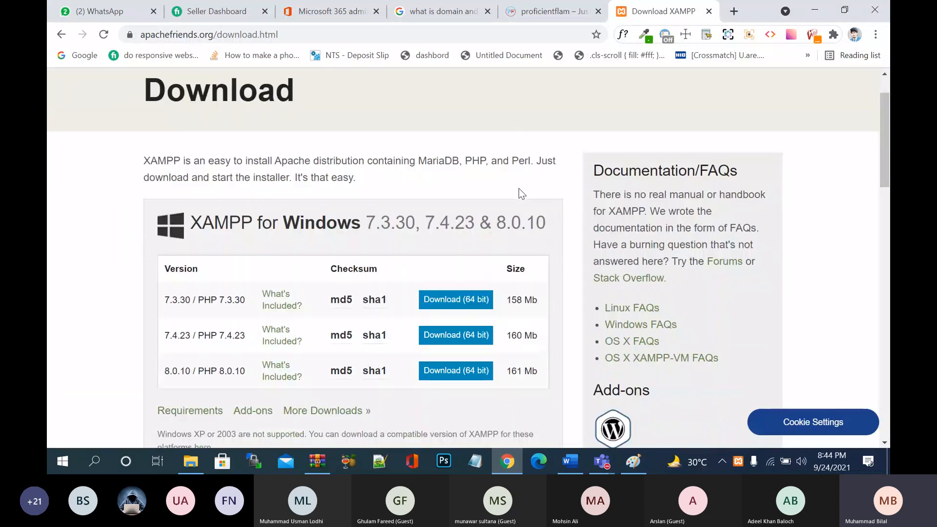
pyautogui.scroll(-3, 519, 187)
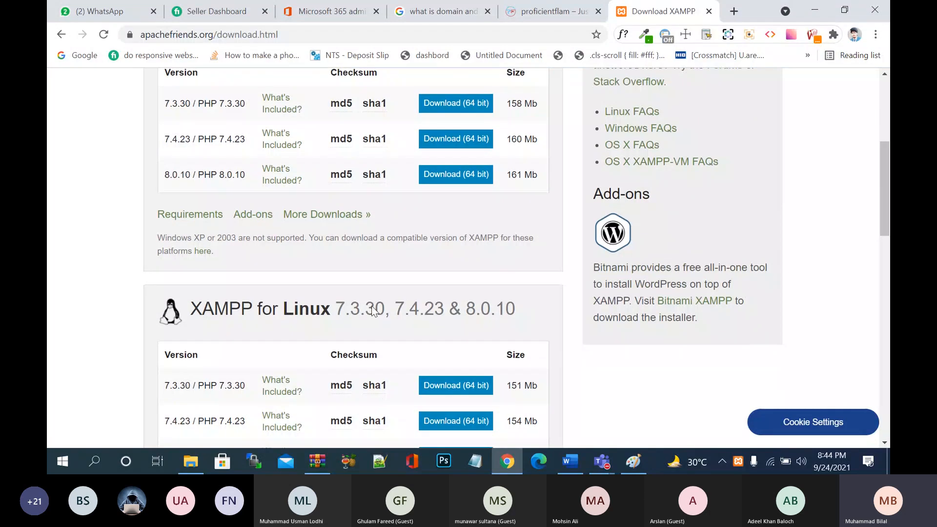
pyautogui.scroll(-5, 374, 311)
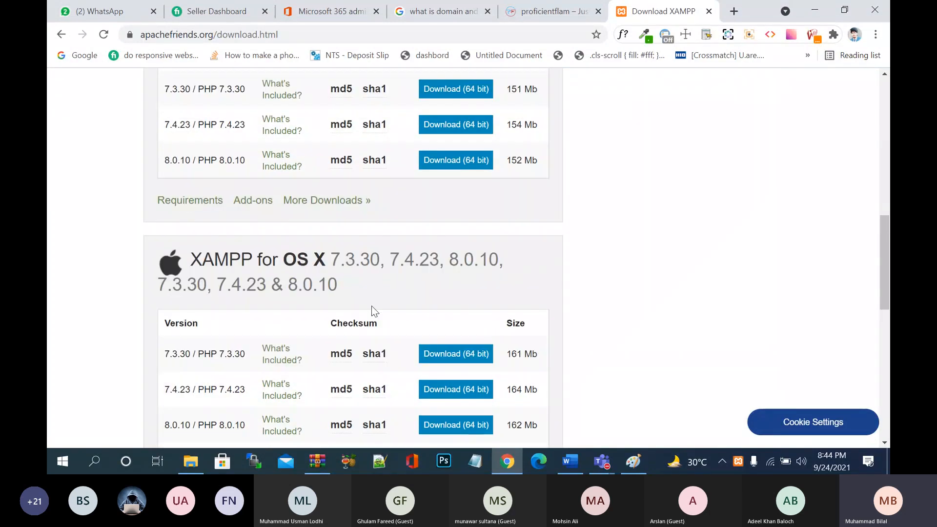
pyautogui.scroll(3, 373, 311)
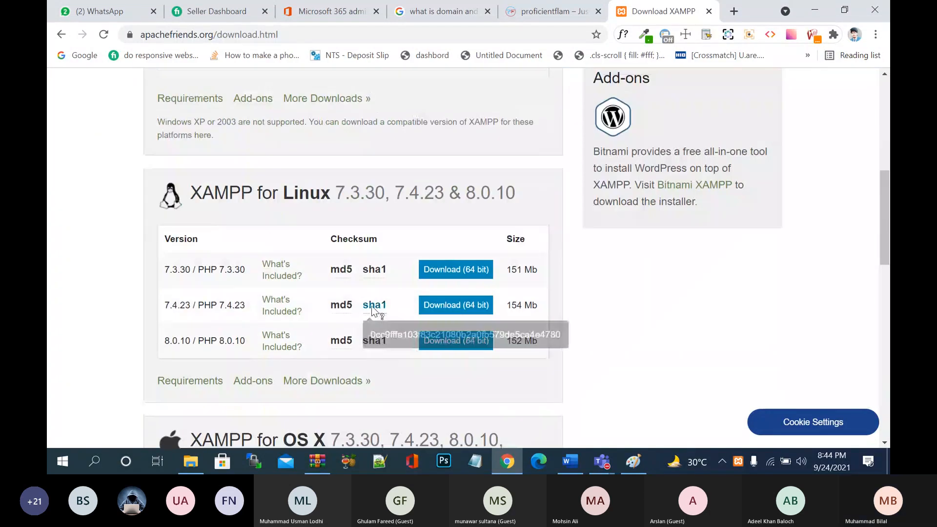
pyautogui.scroll(5, 374, 311)
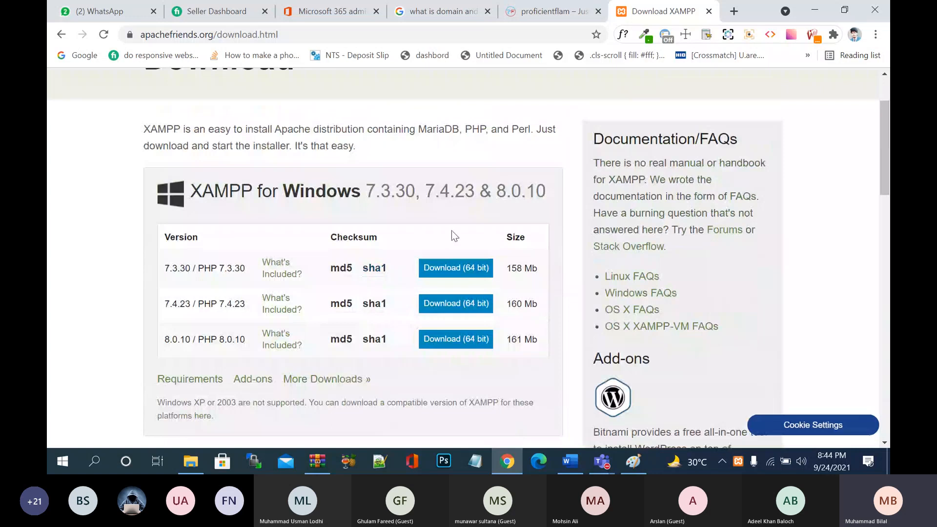
pyautogui.scroll(-1, 452, 231)
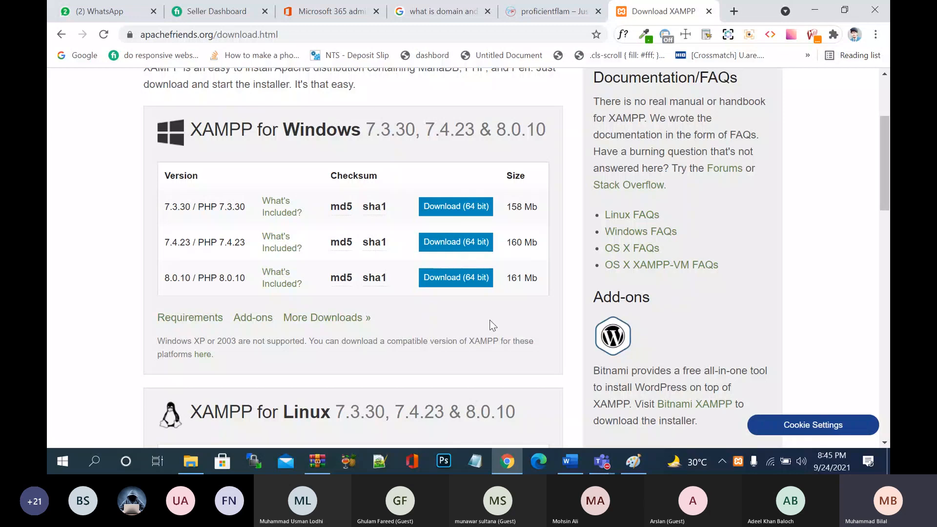
# - Minimize the browser, Word, Teams and remaining windows to reveal the desktop
pyautogui.click(804, 7)
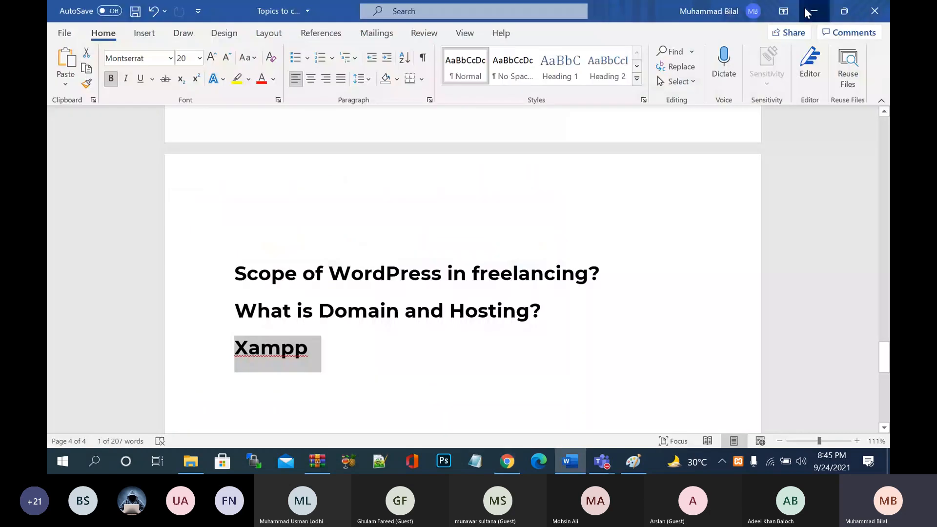
pyautogui.click(804, 8)
pyautogui.click(805, 8)
pyautogui.click(804, 8)
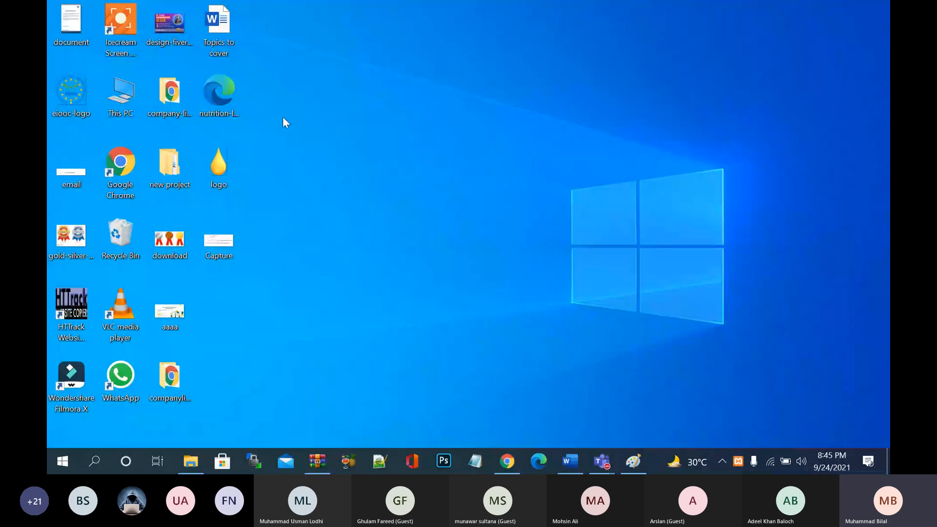
# - Open This PC's Properties to view Windows 10 Pro, 64-bit, 8.00 GB RAM
pyautogui.doubleClick(121, 93)
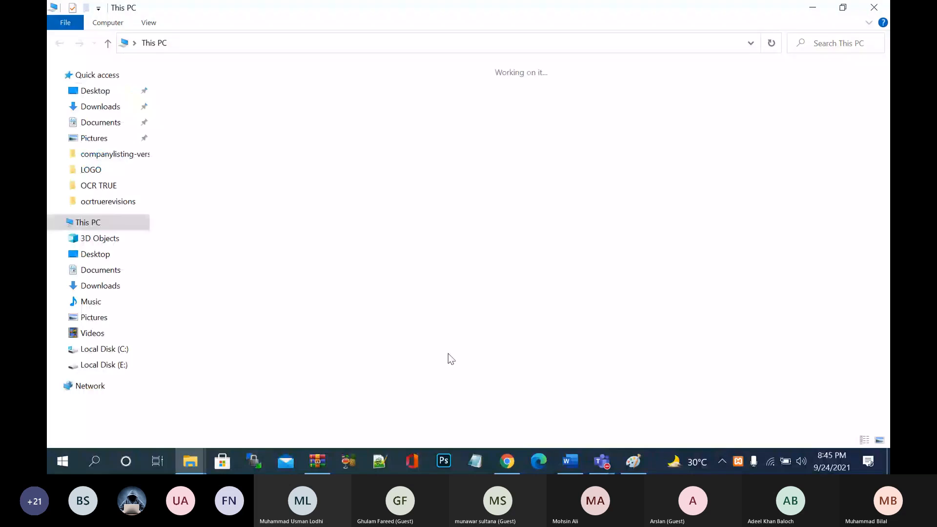
pyautogui.rightClick(455, 347)
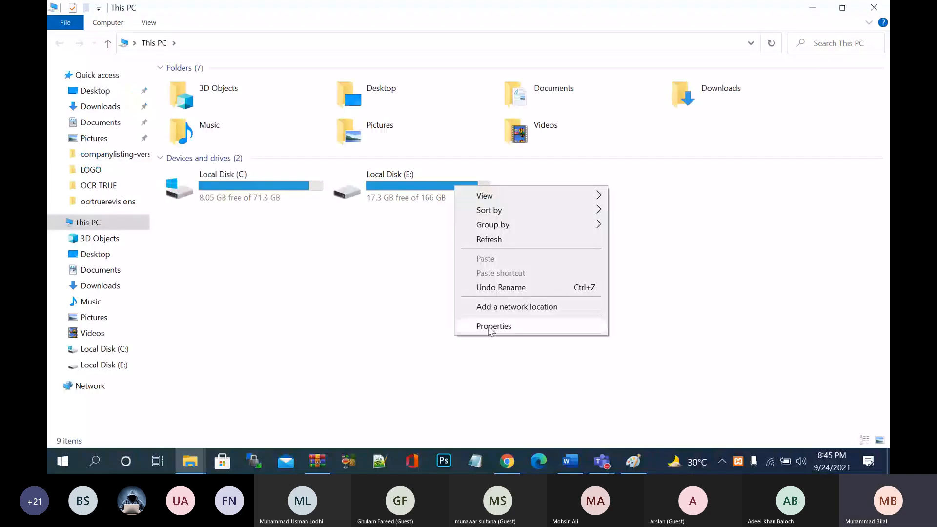
pyautogui.click(491, 323)
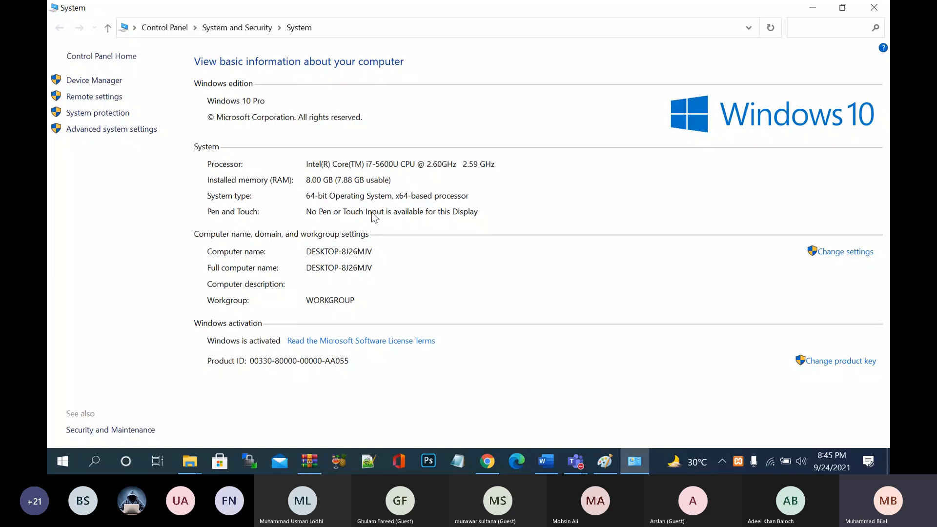
# - Download the XAMPP 8.0.10 Windows 64-bit installer from the Apache Friends page
pyautogui.click(826, 14)
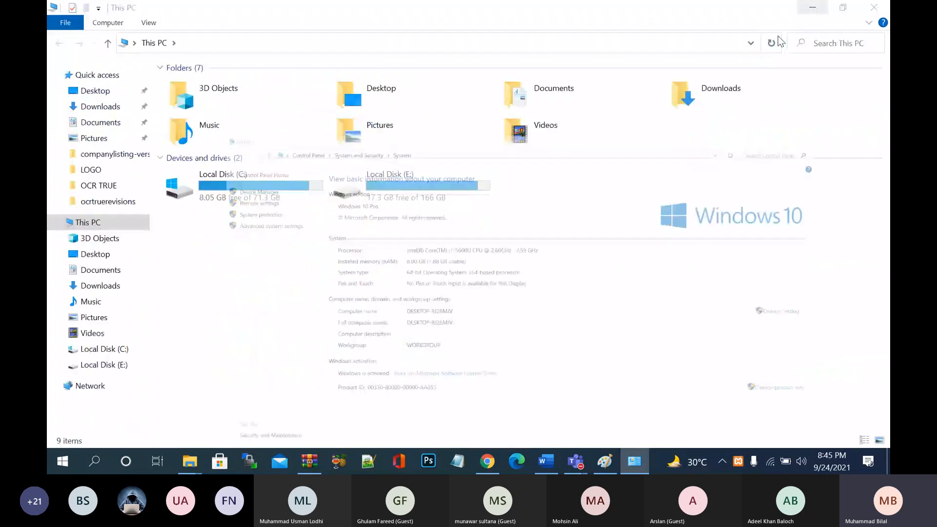
pyautogui.click(492, 460)
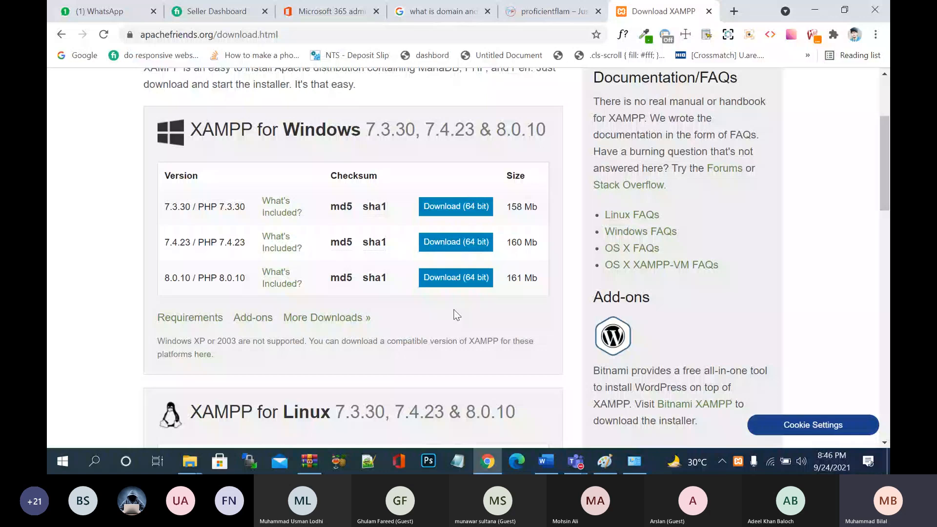
pyautogui.click(470, 279)
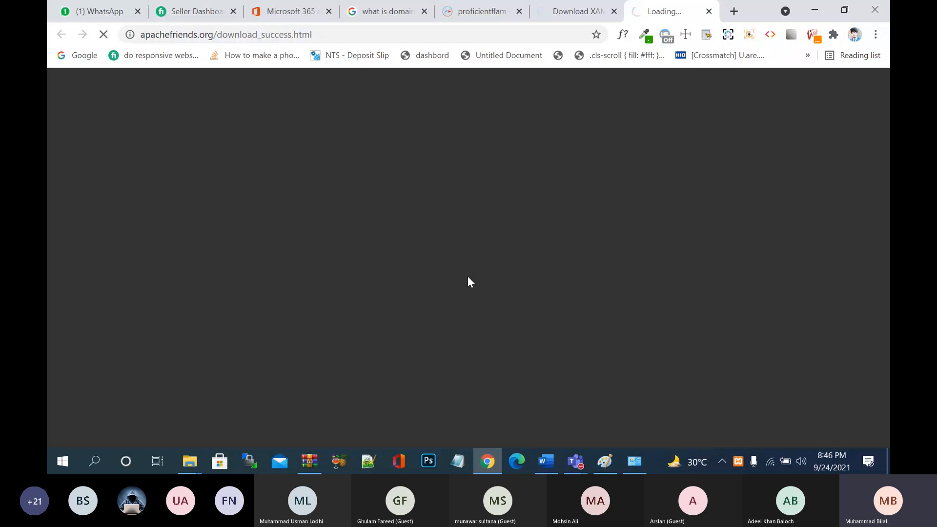
pyautogui.click(585, 15)
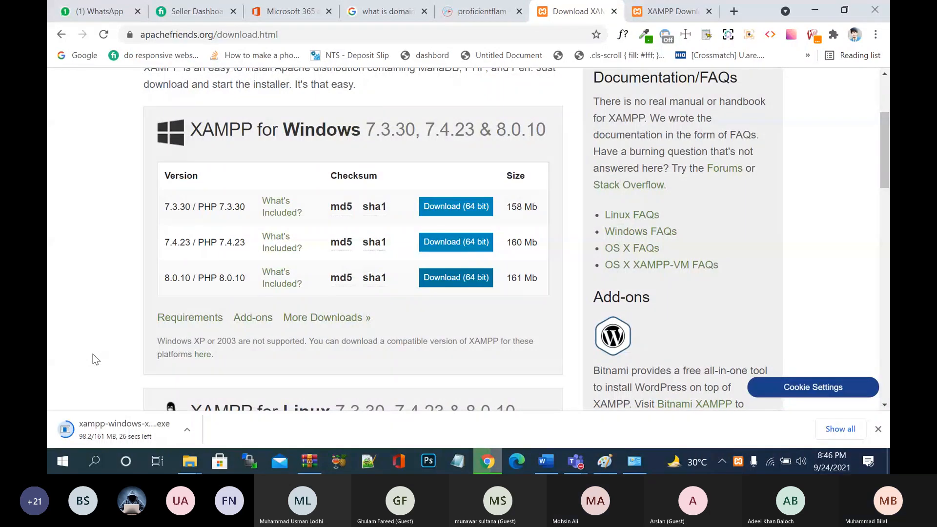
# - Mute all attendees in the Freelance Wordpress Class 3 Teams meeting, then switch back to Chrome
pyautogui.moveTo(581, 461)
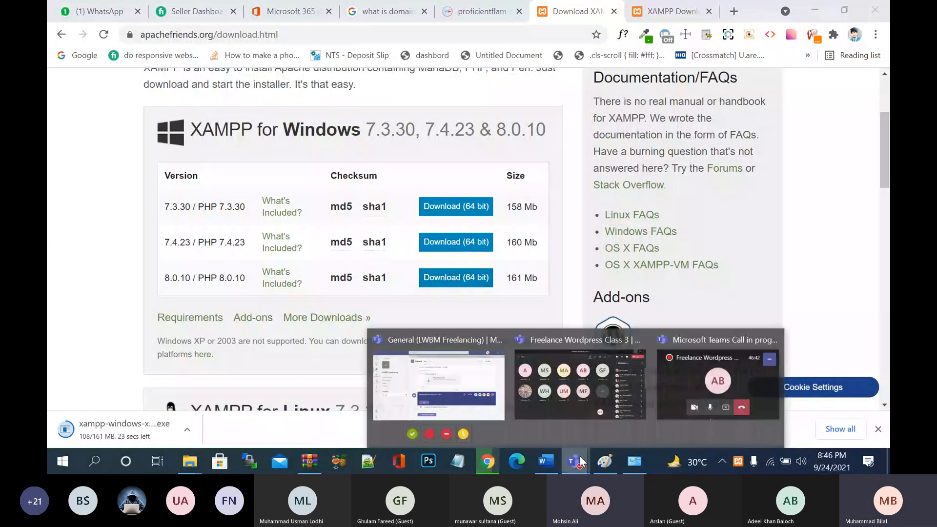
pyautogui.click(602, 390)
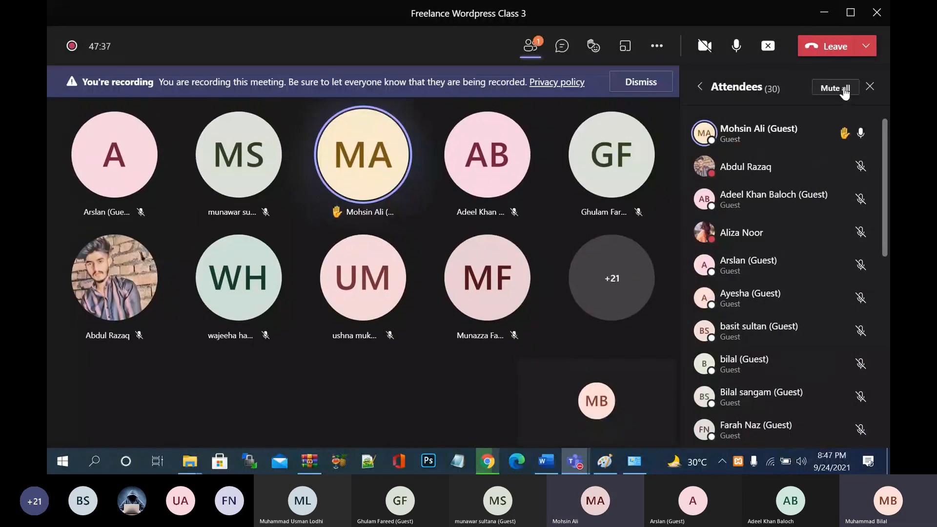
pyautogui.click(845, 90)
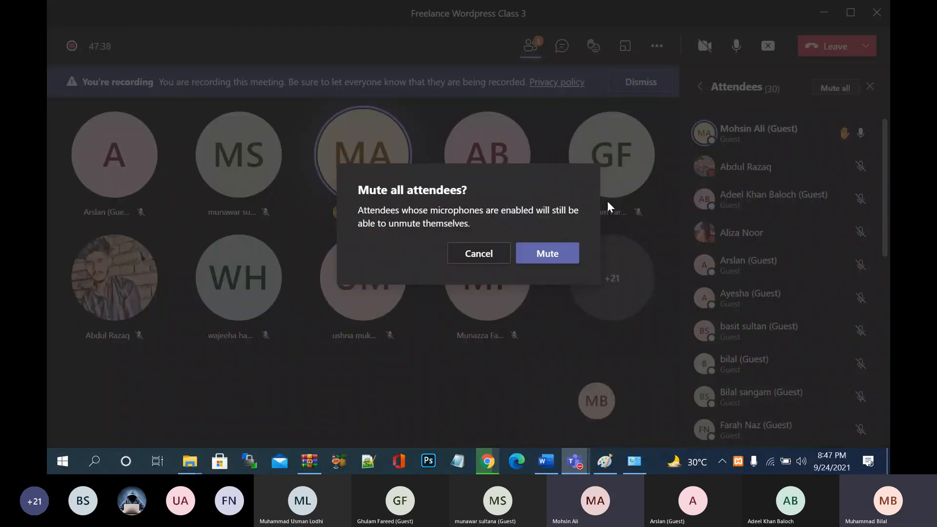
pyautogui.click(547, 253)
pyautogui.hotkey('alt', 'Tab')
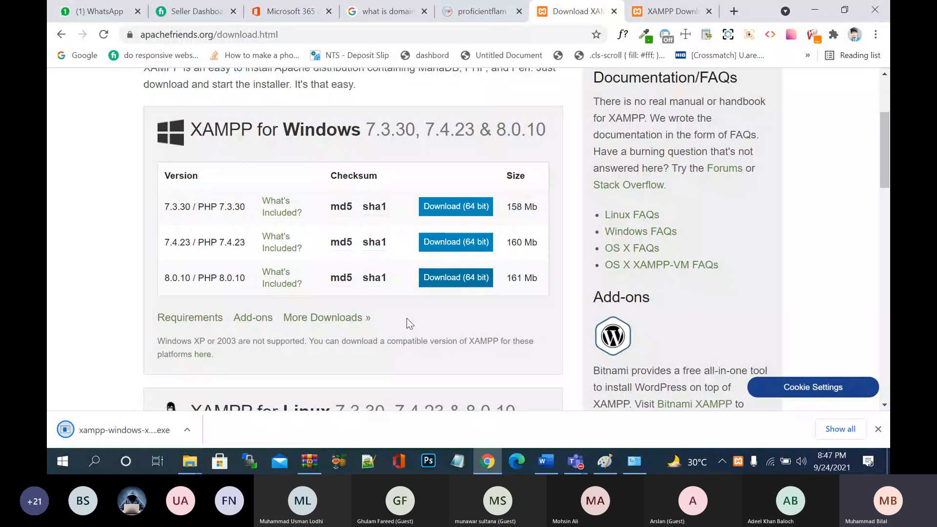
# - Show the downloaded xampp-windows-x64-8.0.10 installer in Downloads and launch it
pyautogui.click(187, 429)
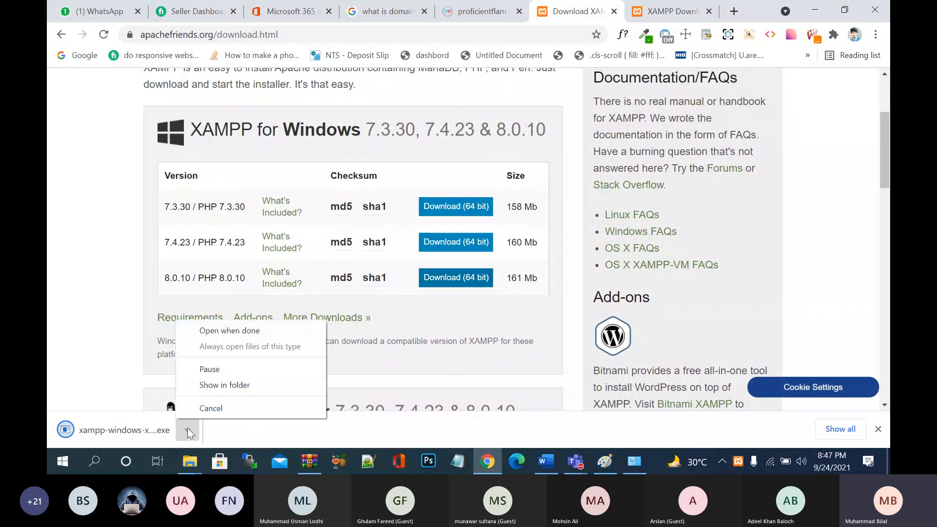
pyautogui.click(216, 383)
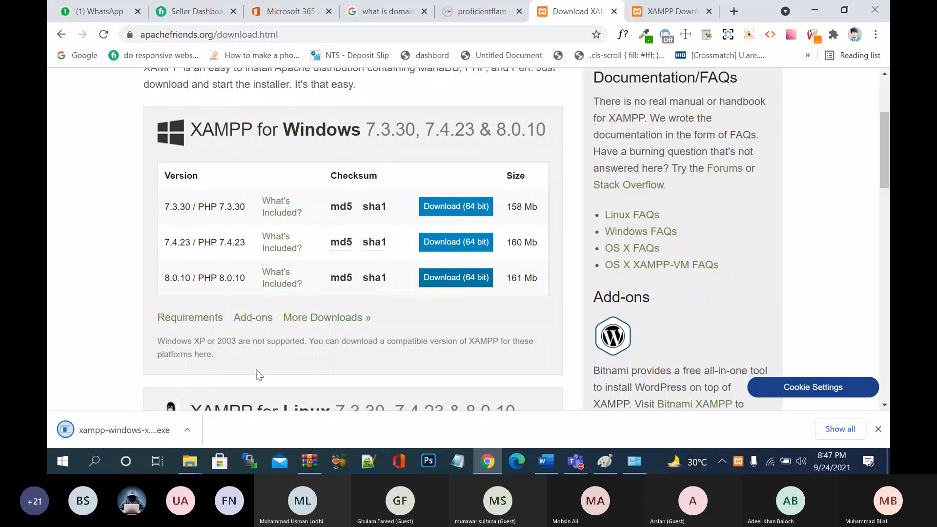
pyautogui.click(187, 429)
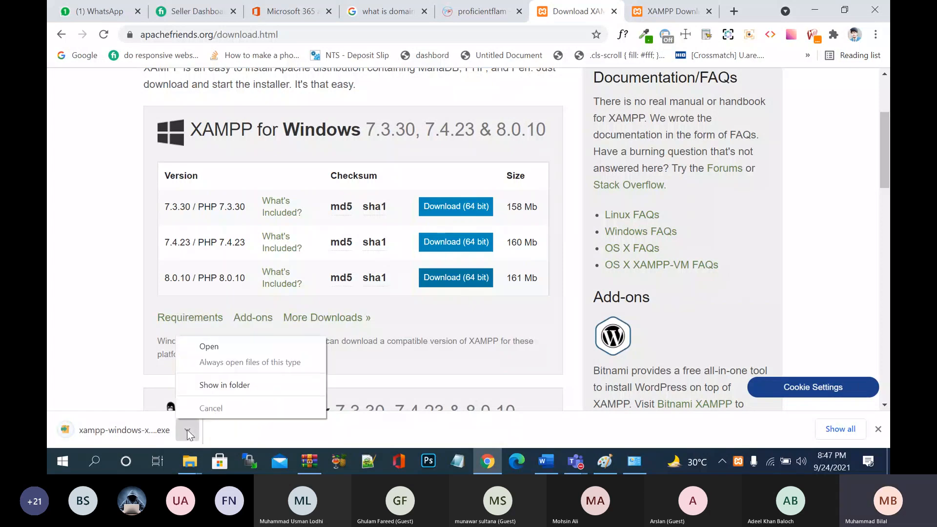
pyautogui.click(232, 385)
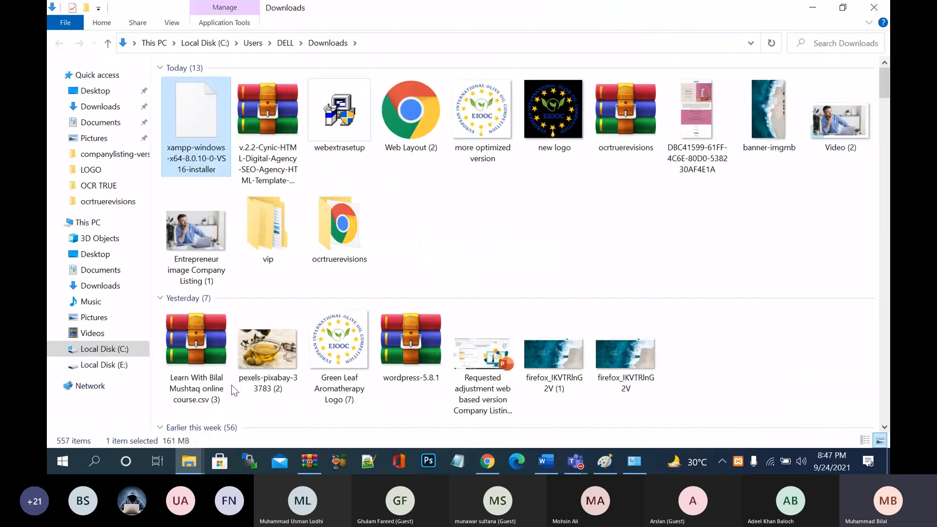
pyautogui.doubleClick(210, 142)
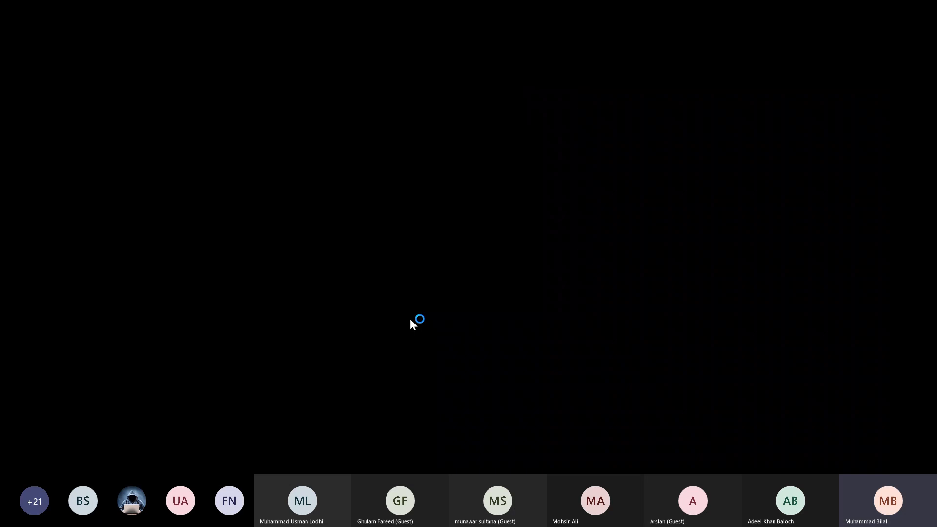
# - Allow the installer through User Account Control and acknowledge the UAC warning
pyautogui.click(411, 318)
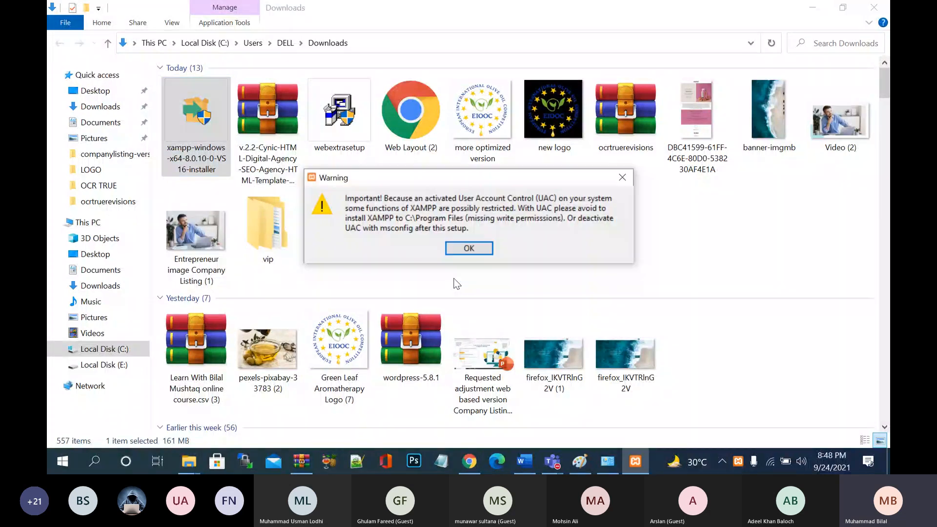
pyautogui.click(470, 248)
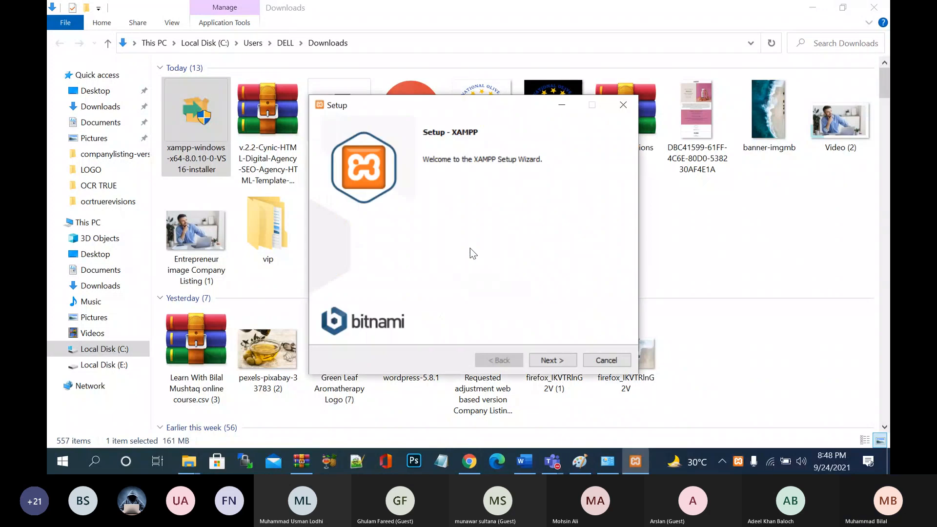
# - Pass the Welcome page and accept the default components
pyautogui.click(558, 361)
pyautogui.click(546, 362)
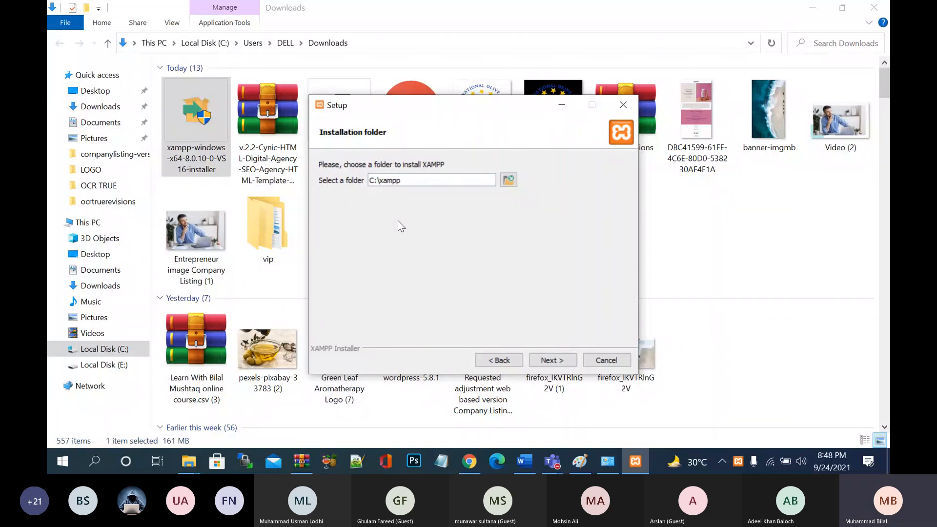
# - Select Local Disk (E:) as the XAMPP install folder in place of C:\xampp
pyautogui.click(504, 180)
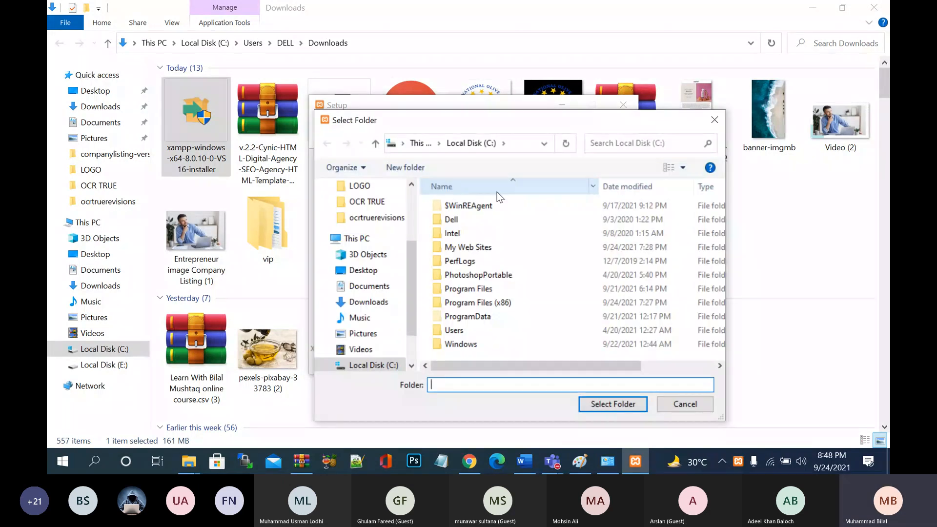
pyautogui.scroll(-2, 366, 302)
pyautogui.click(373, 345)
pyautogui.click(616, 405)
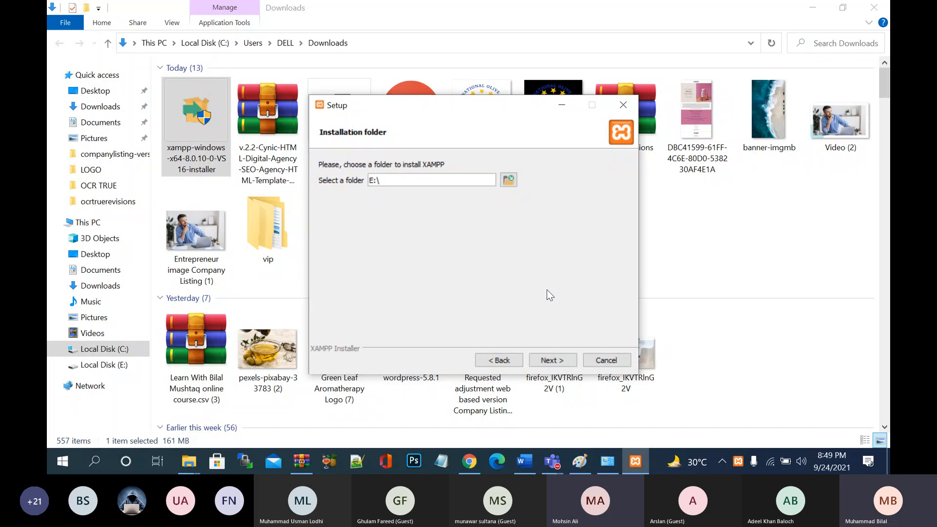
pyautogui.click(509, 181)
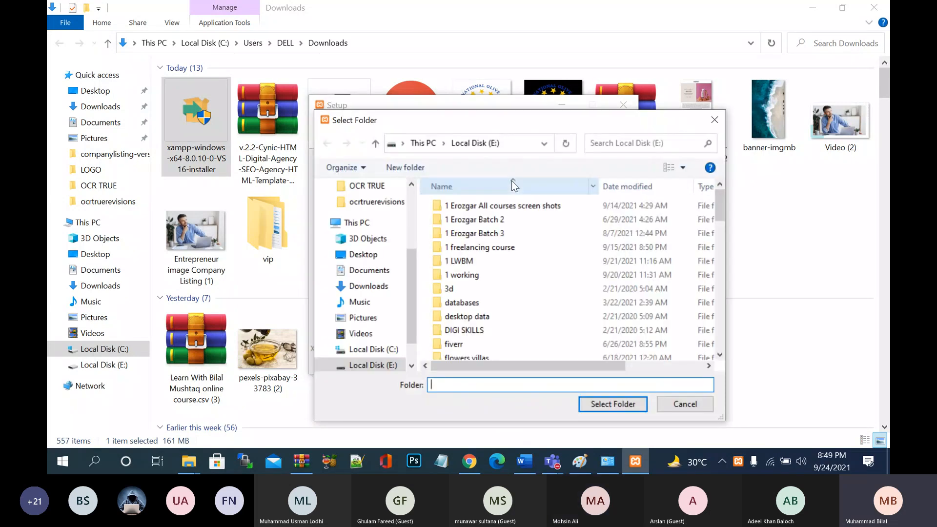
pyautogui.click(388, 336)
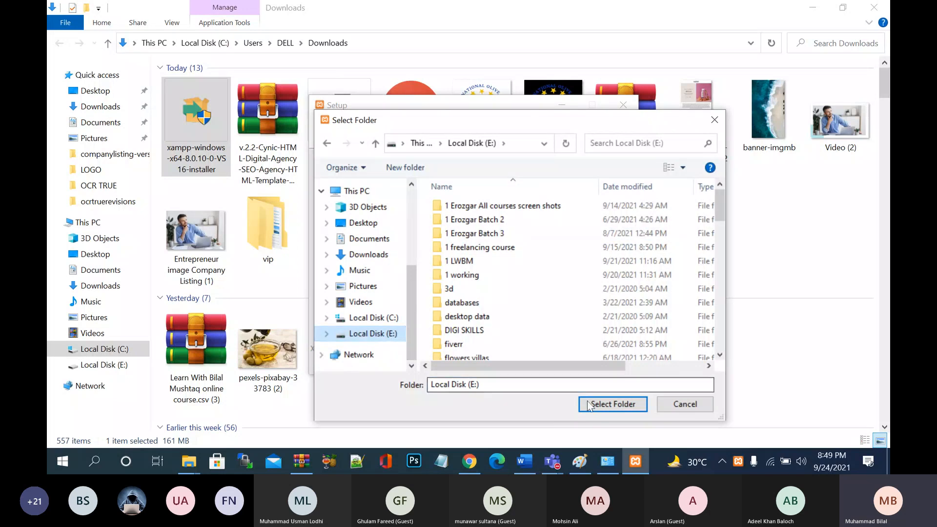
pyautogui.click(613, 404)
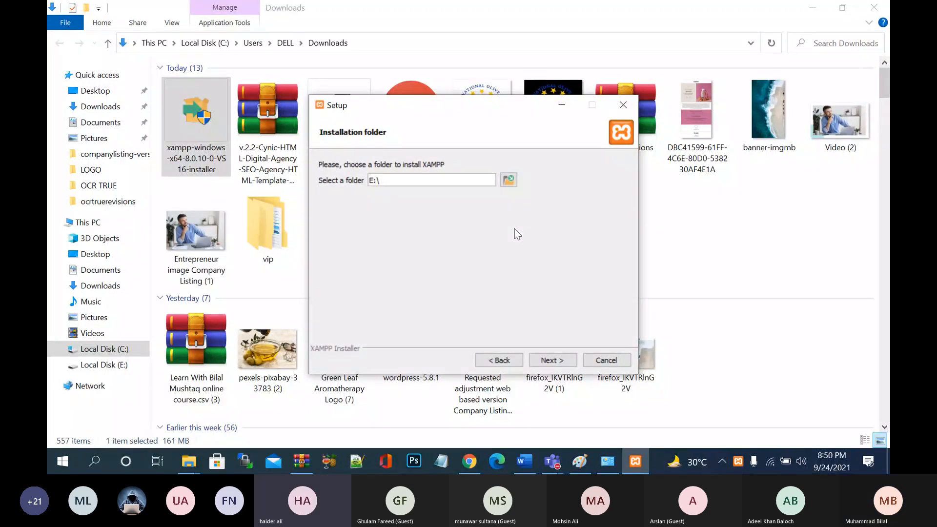
pyautogui.click(636, 468)
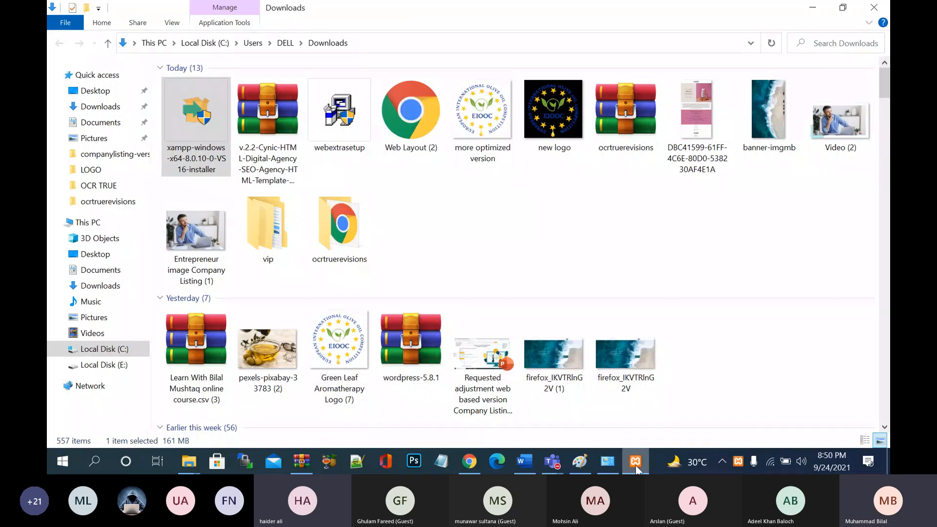
pyautogui.click(636, 469)
pyautogui.moveTo(552, 459)
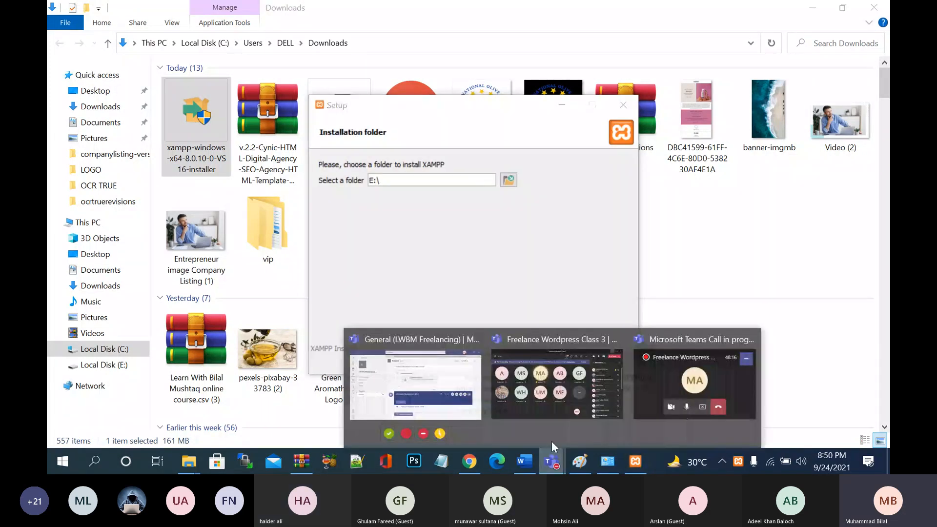
pyautogui.click(557, 386)
pyautogui.click(769, 46)
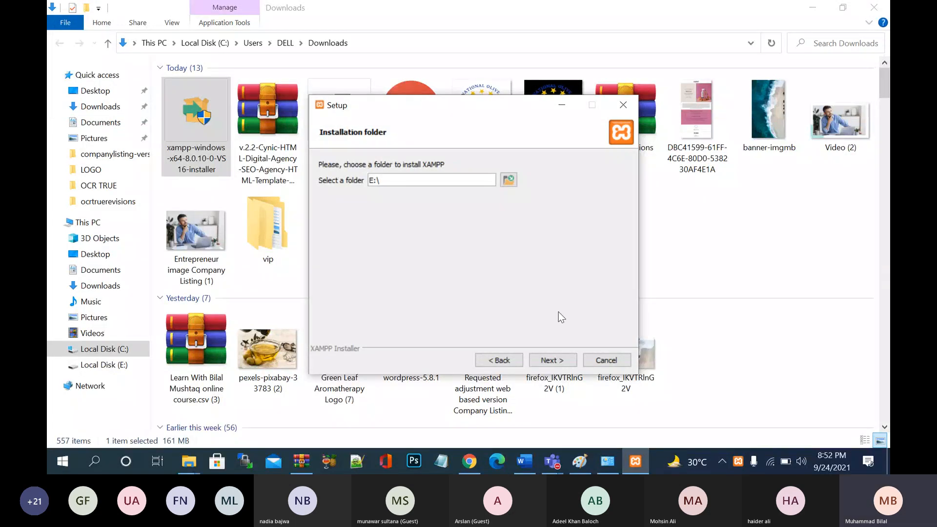
# - Abort the XAMPP setup and close the Downloads and This PC windows
pyautogui.click(614, 363)
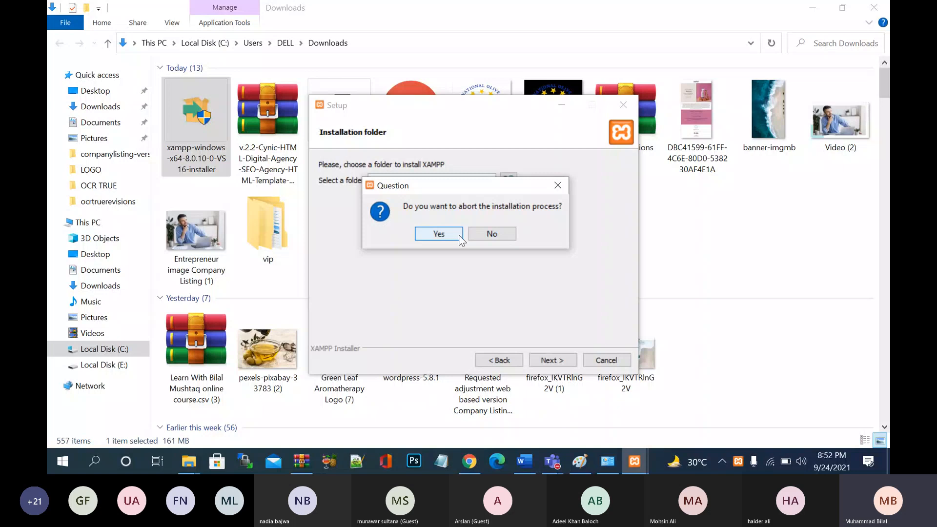
pyautogui.click(439, 234)
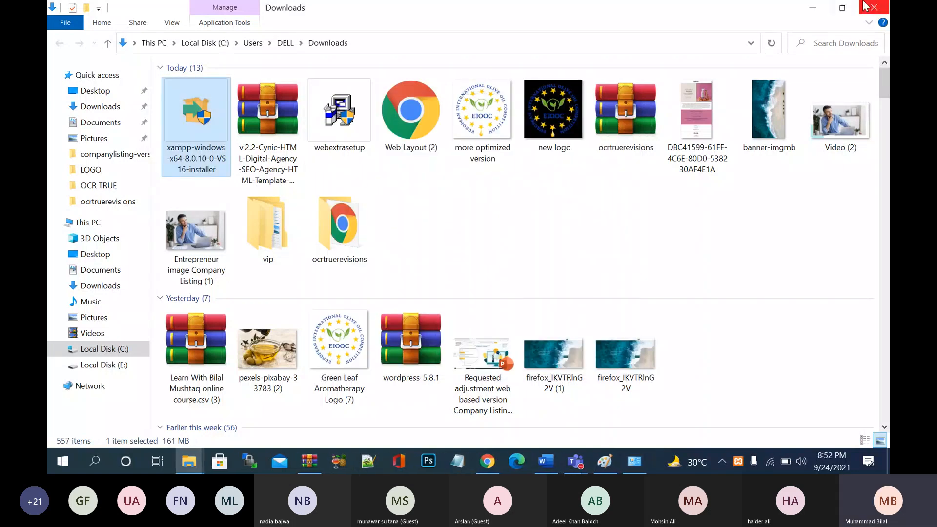
pyautogui.click(864, 6)
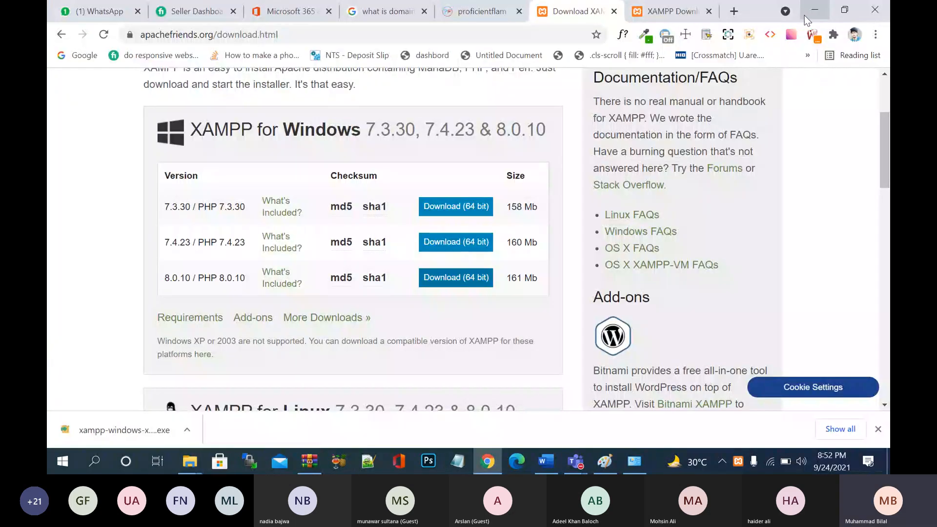
pyautogui.press('super+e')
pyautogui.click(870, 6)
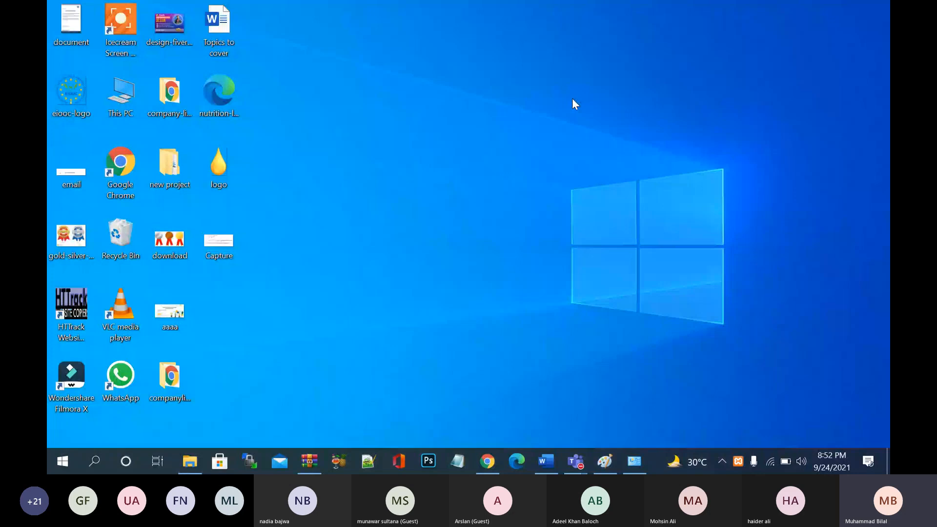
pyautogui.rightClick(552, 118)
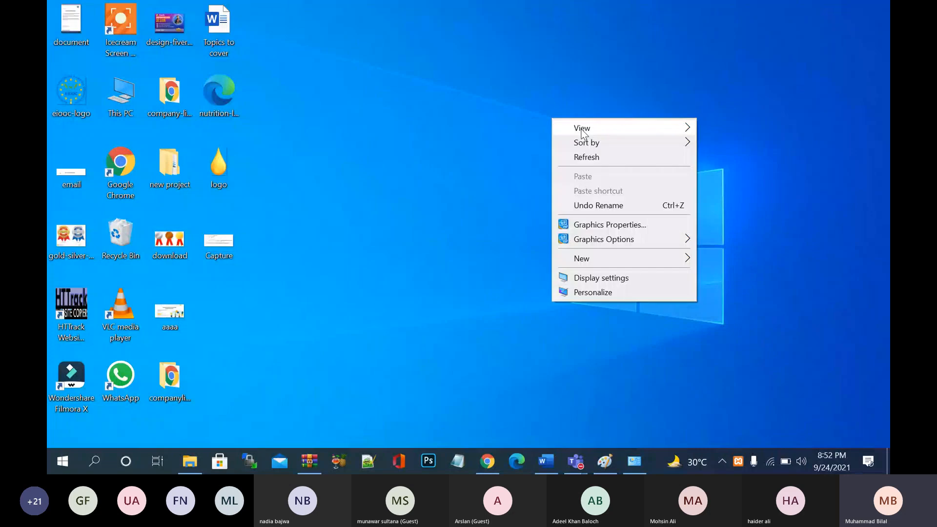
pyautogui.click(514, 175)
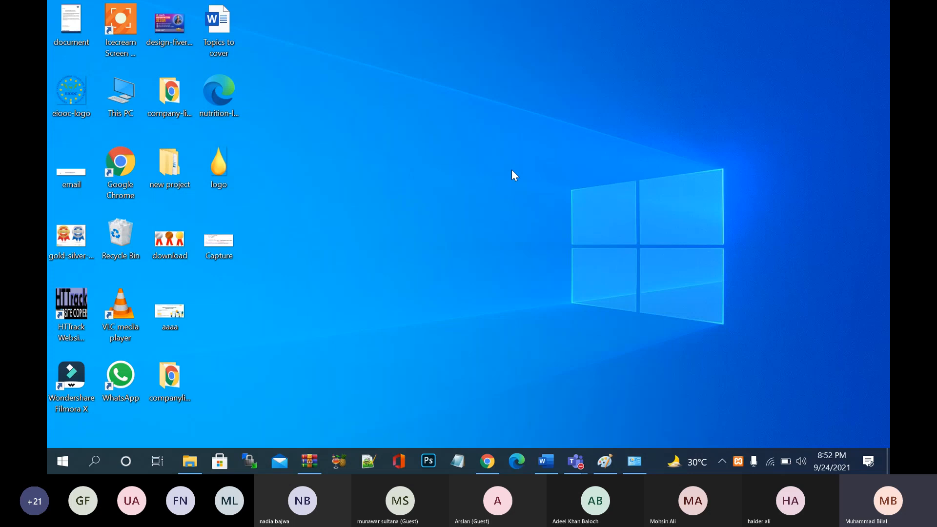
# - Search 'xa' in Start and launch XAMPP Control Panel from the best match
pyautogui.press('super')
pyautogui.write('xa')
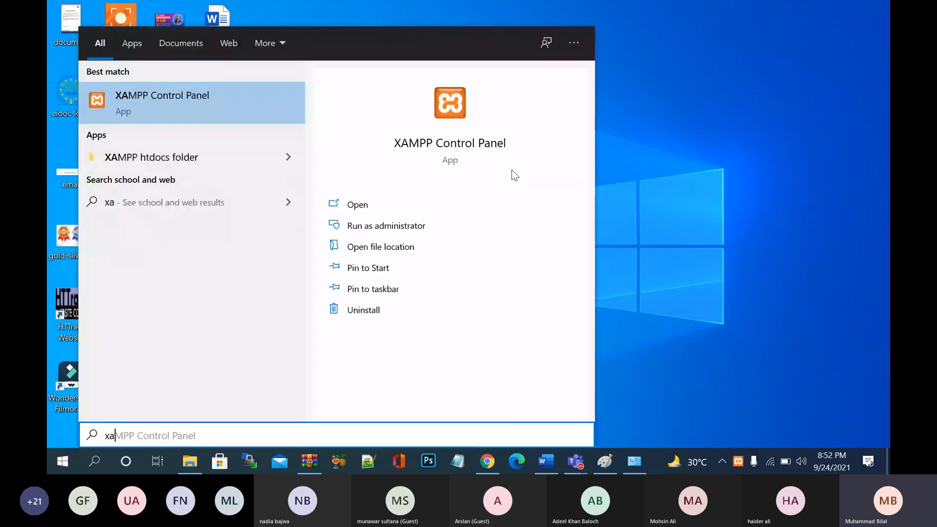
pyautogui.click(160, 97)
pyautogui.rightClick(161, 100)
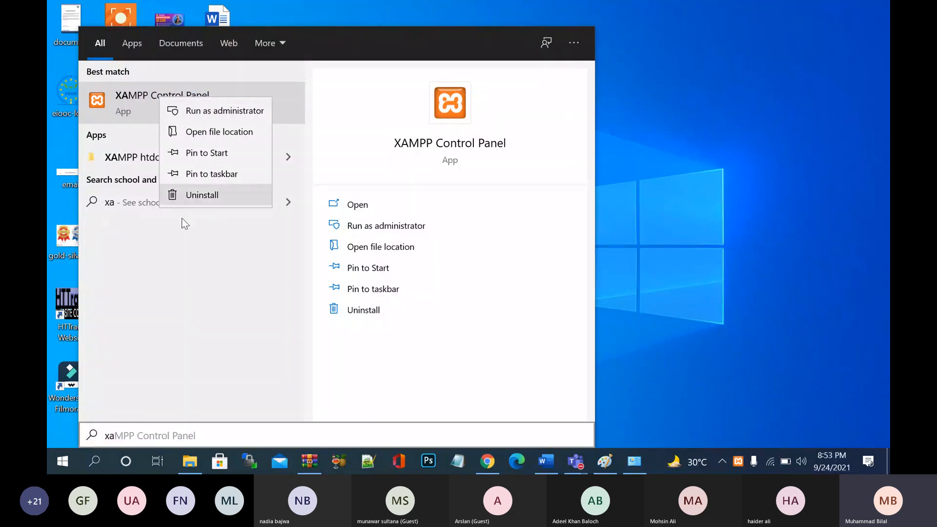
pyautogui.click(180, 256)
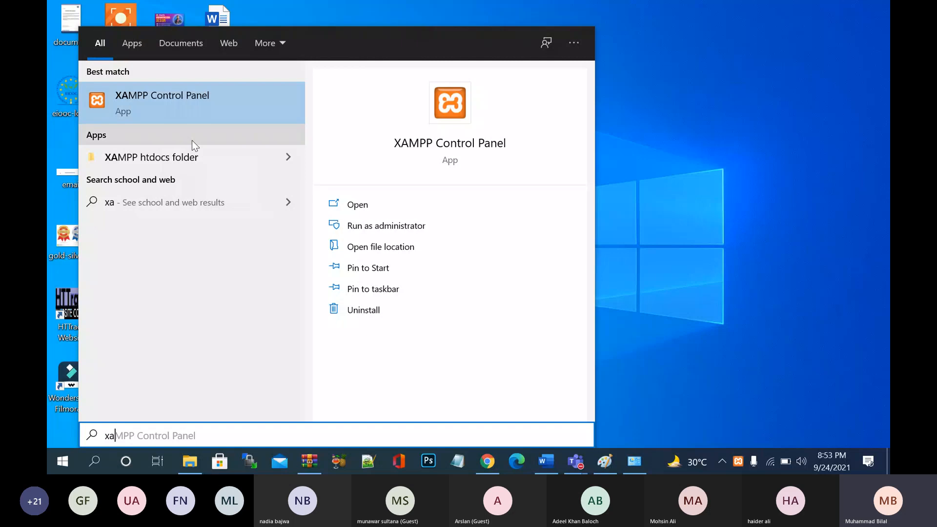
pyautogui.click(197, 110)
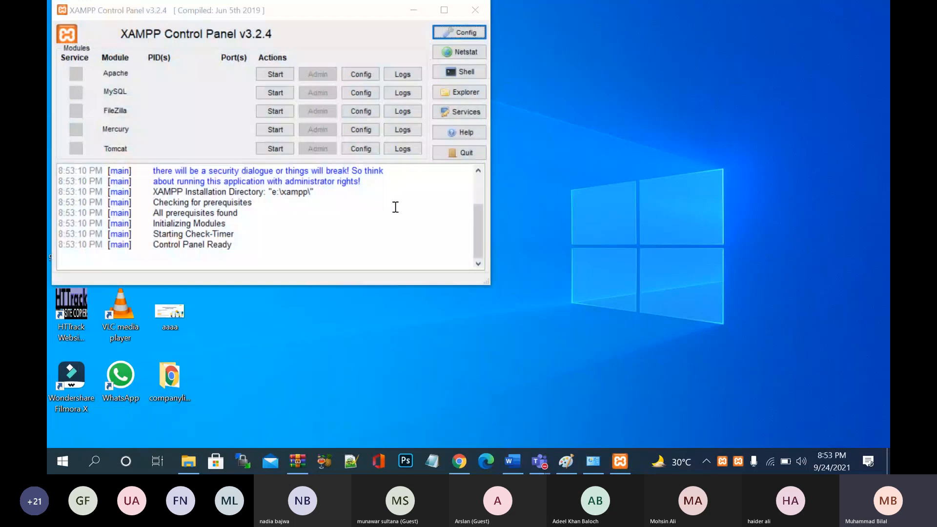
# - Move the Control Panel aside and add 'Database' on a new line below 'Xampp' in Word
pyautogui.moveTo(342, 19); pyautogui.dragTo(578, 45)
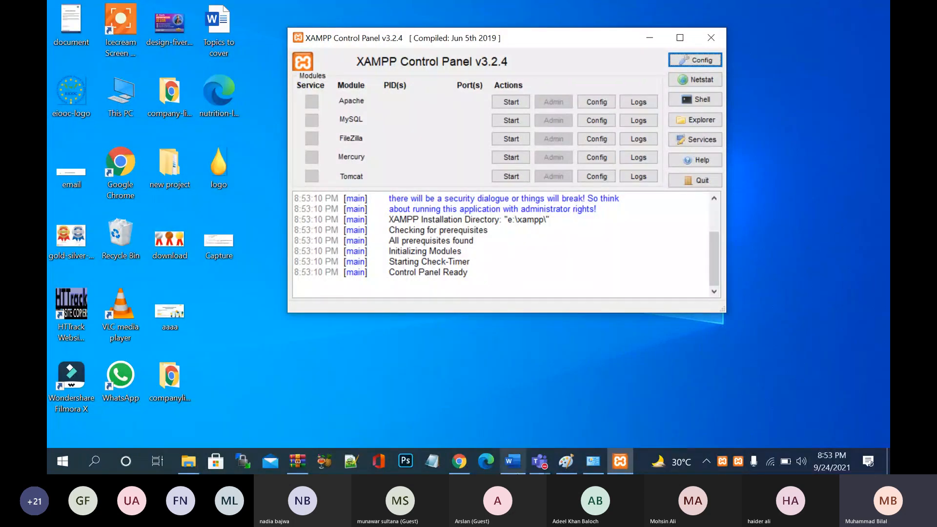
pyautogui.click(512, 461)
pyautogui.click(515, 362)
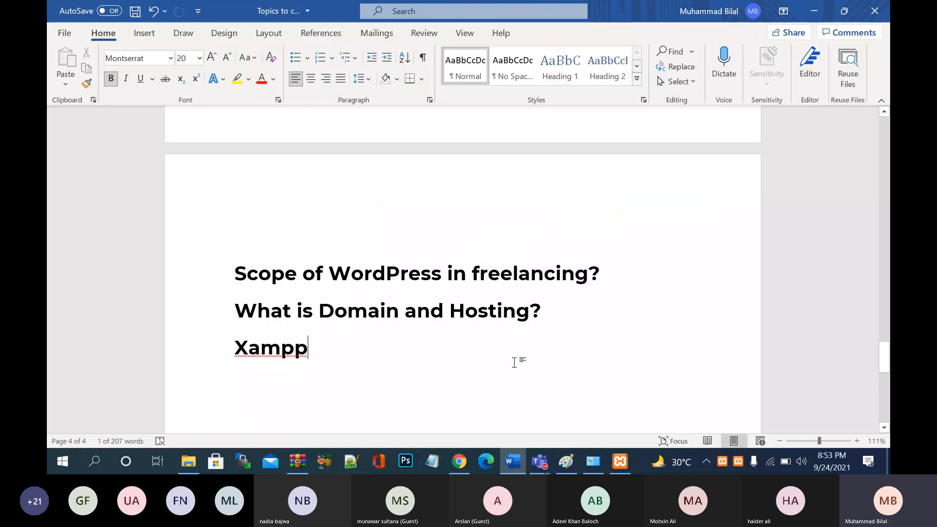
pyautogui.press('Return')
pyautogui.write('Database')
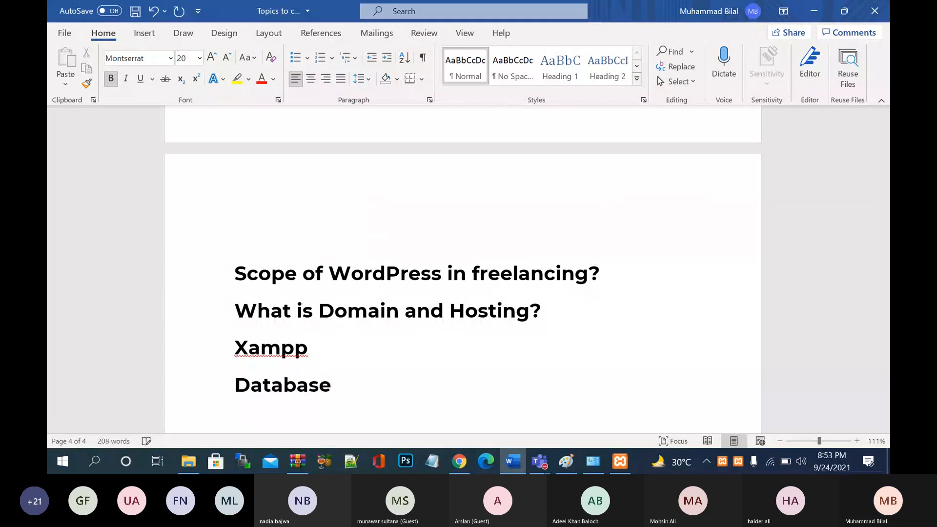
pyautogui.press('Return')
pyautogui.press('Return')
pyautogui.press('Return')
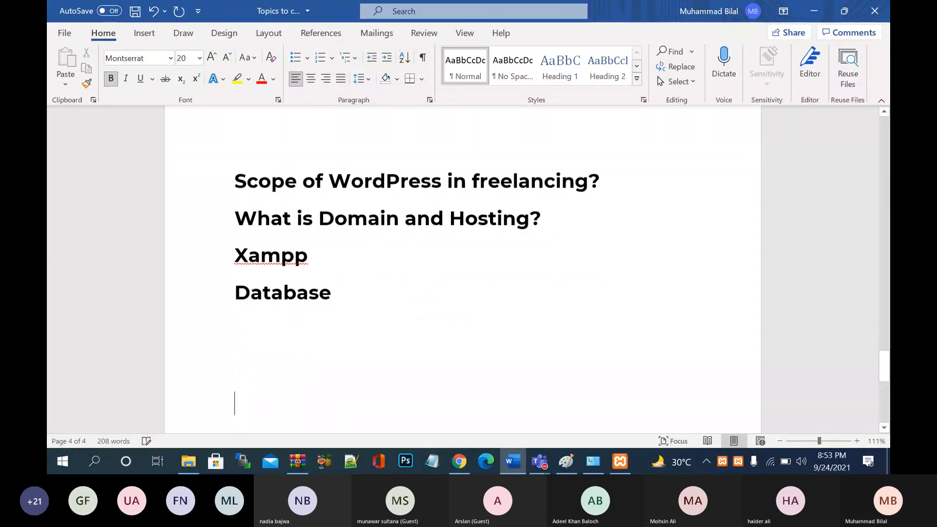
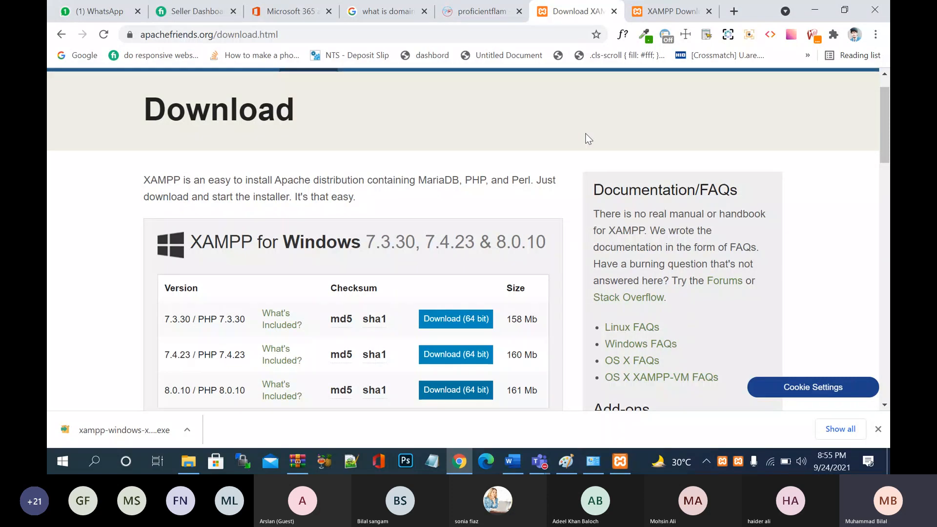
# - Close Chrome's XAMPP download-success tab and downloads bar, then bring the XAMPP Control Panel forward
pyautogui.click(669, 13)
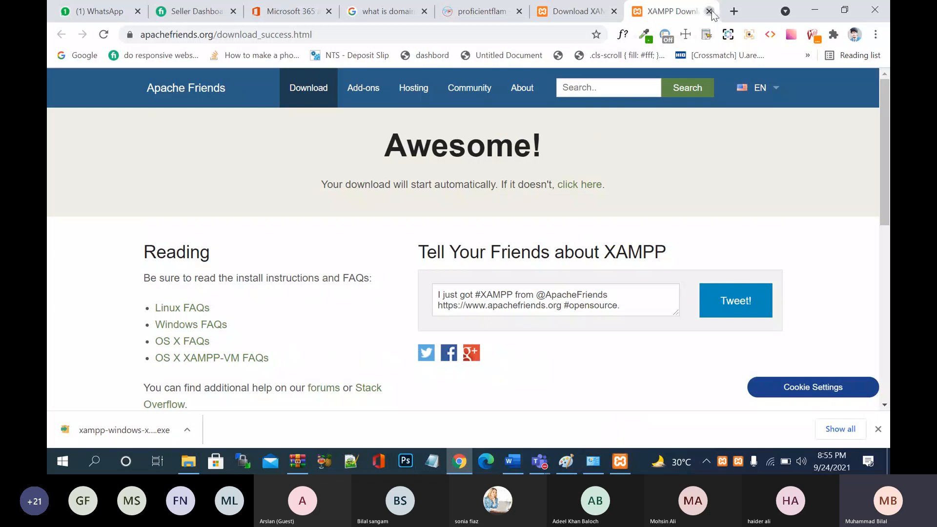
pyautogui.click(709, 11)
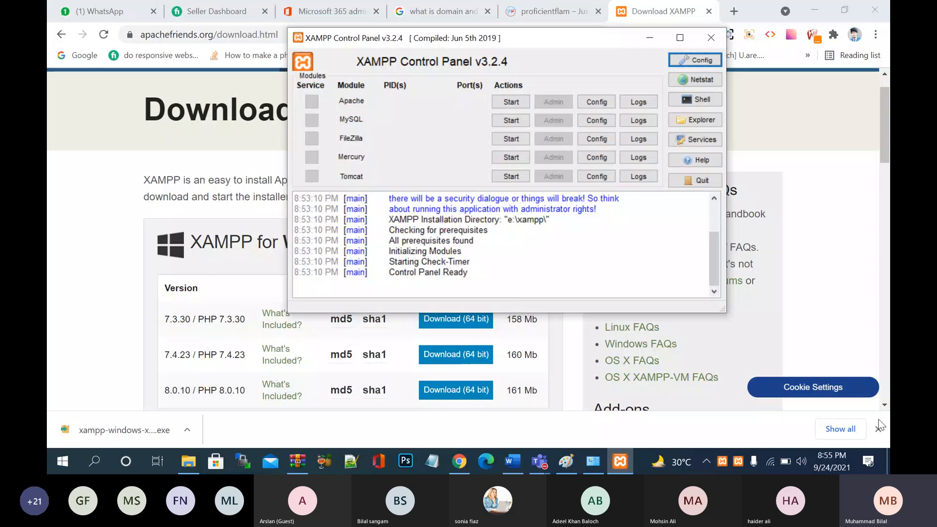
pyautogui.click(879, 420)
pyautogui.click(620, 462)
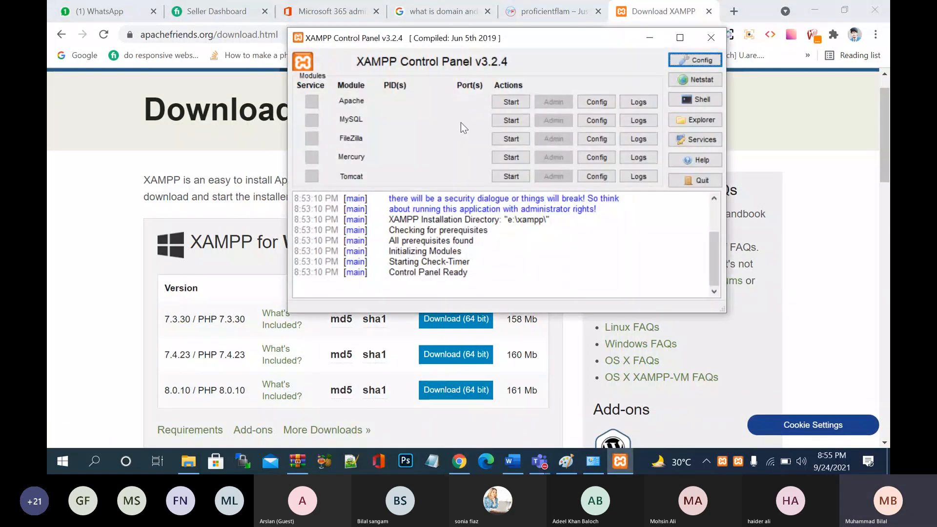
# - Start Apache and MySQL, approving the administrator prompts, then close the XAMPP Control Panel
pyautogui.click(512, 102)
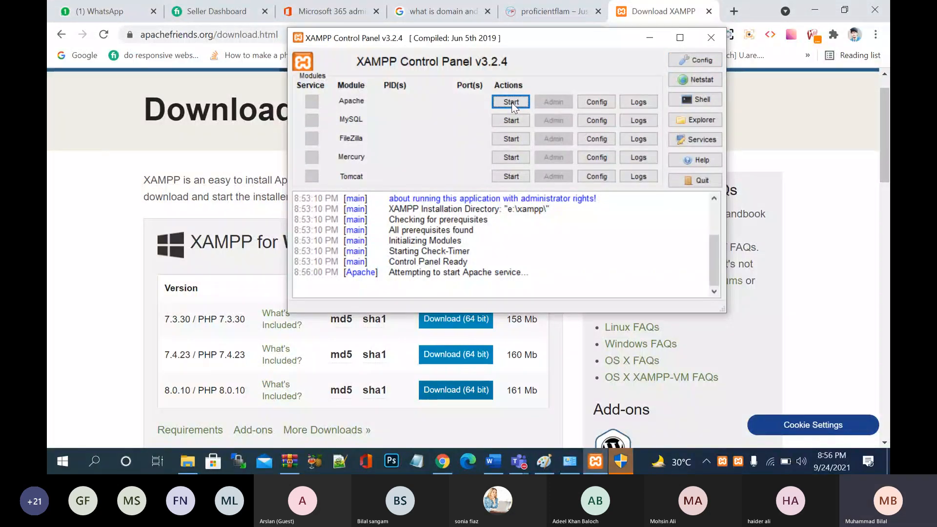
pyautogui.click(619, 462)
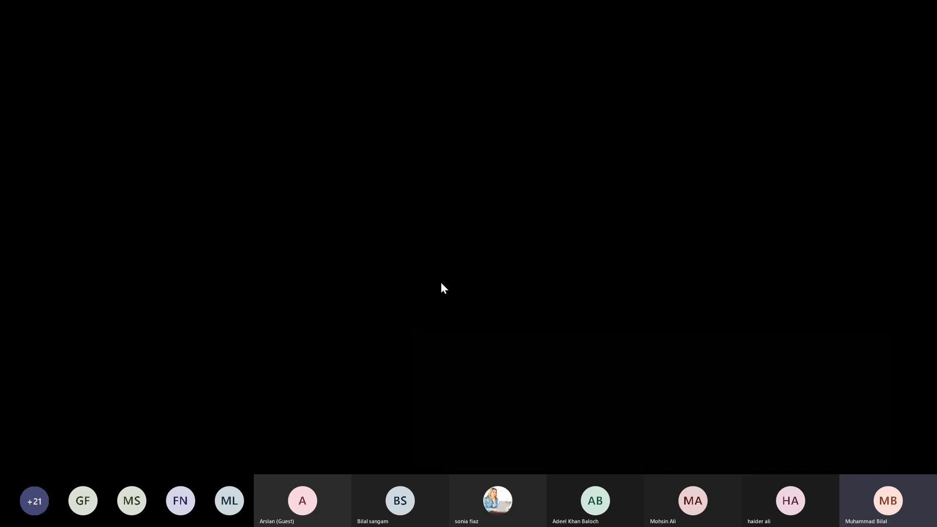
pyautogui.click(441, 283)
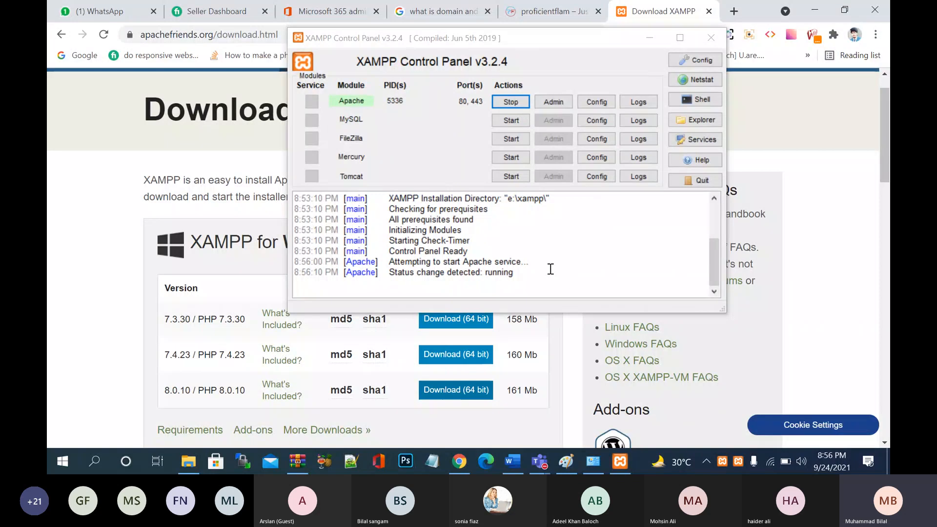
pyautogui.click(511, 119)
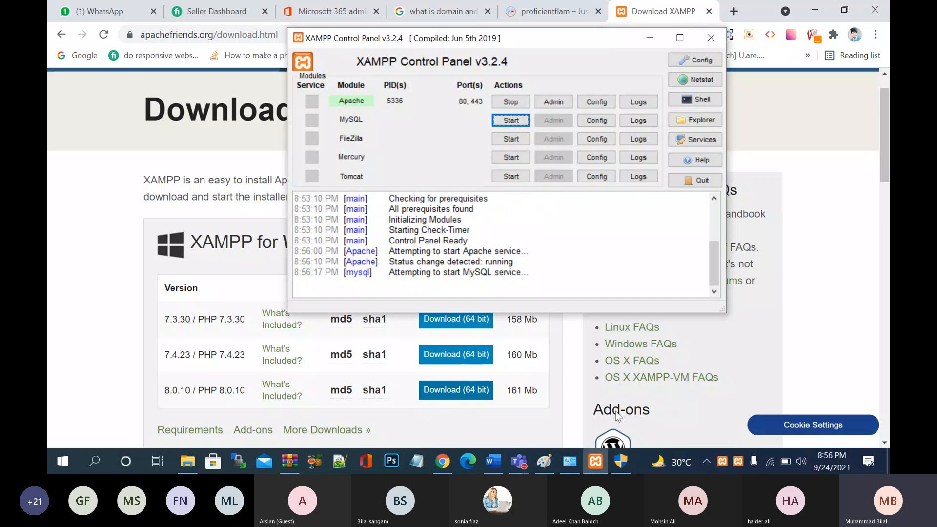
pyautogui.click(619, 462)
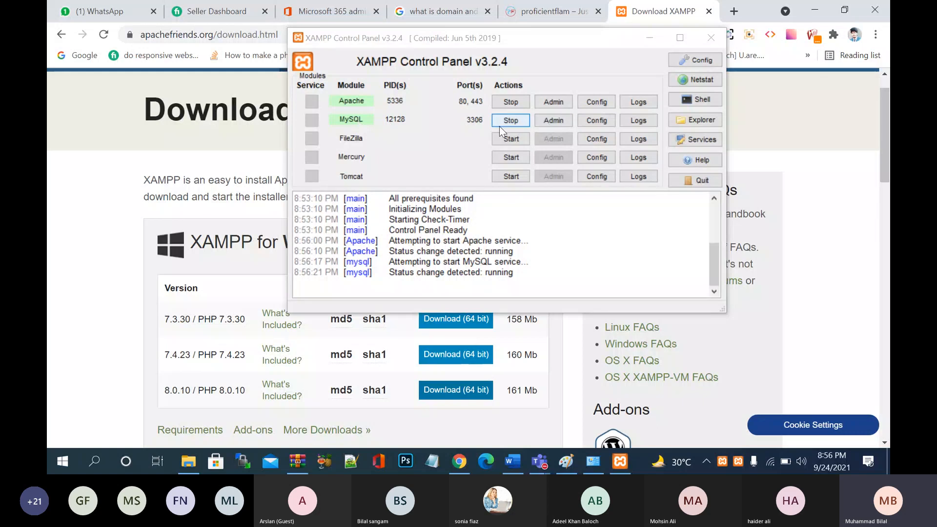
pyautogui.click(714, 37)
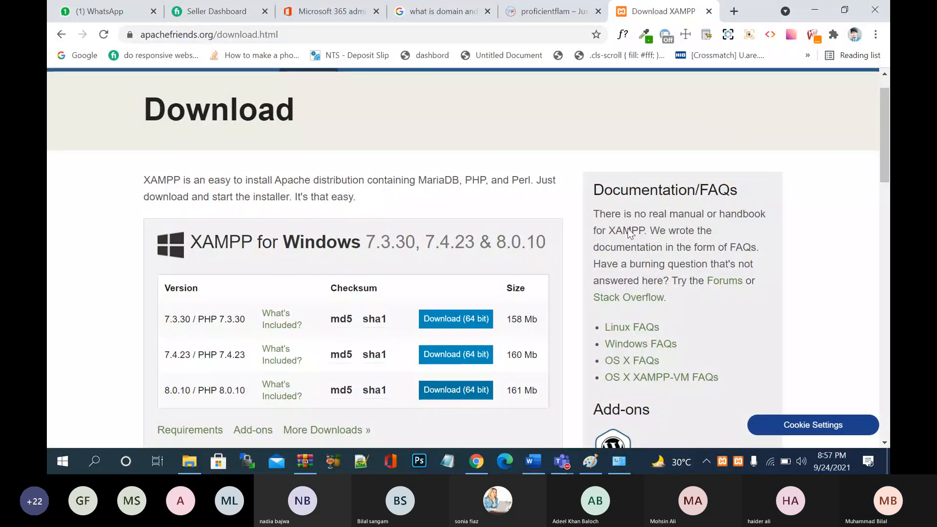
pyautogui.moveTo(559, 457)
pyautogui.click(565, 398)
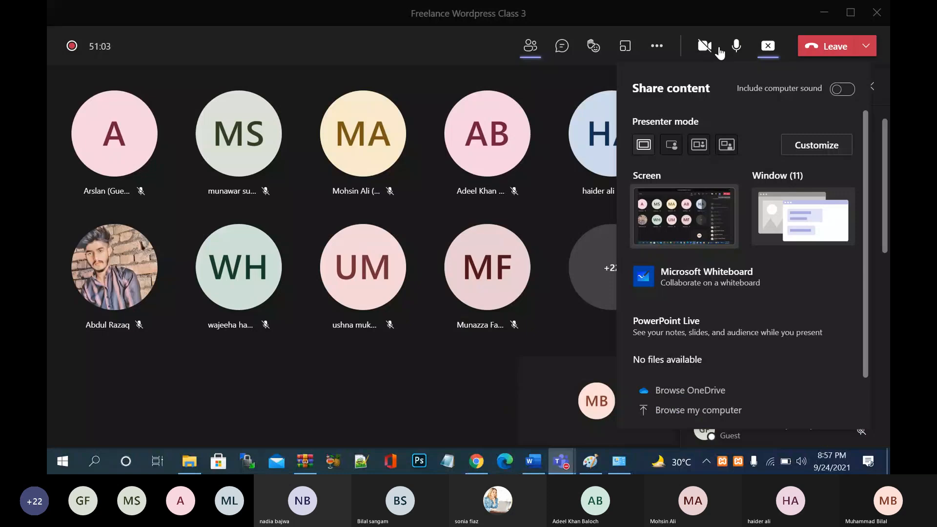
pyautogui.click(765, 47)
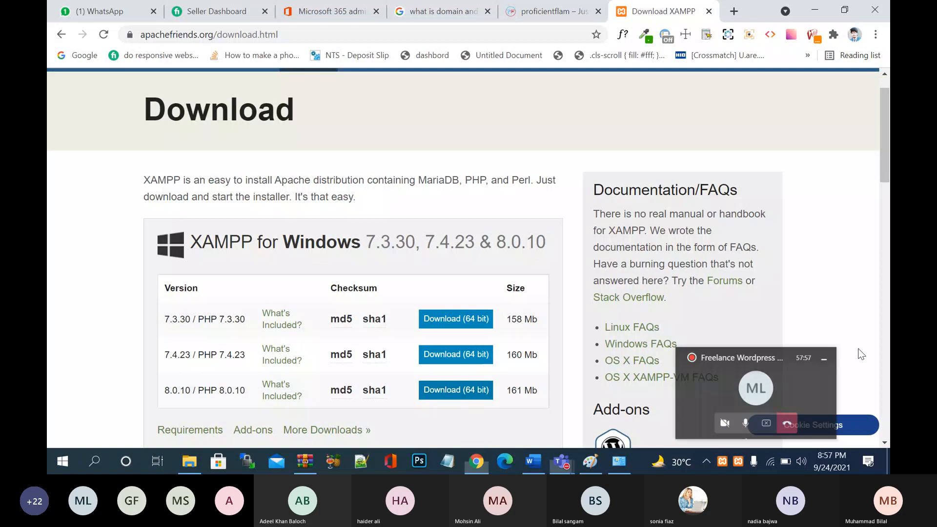
pyautogui.scroll(-2, 576, 305)
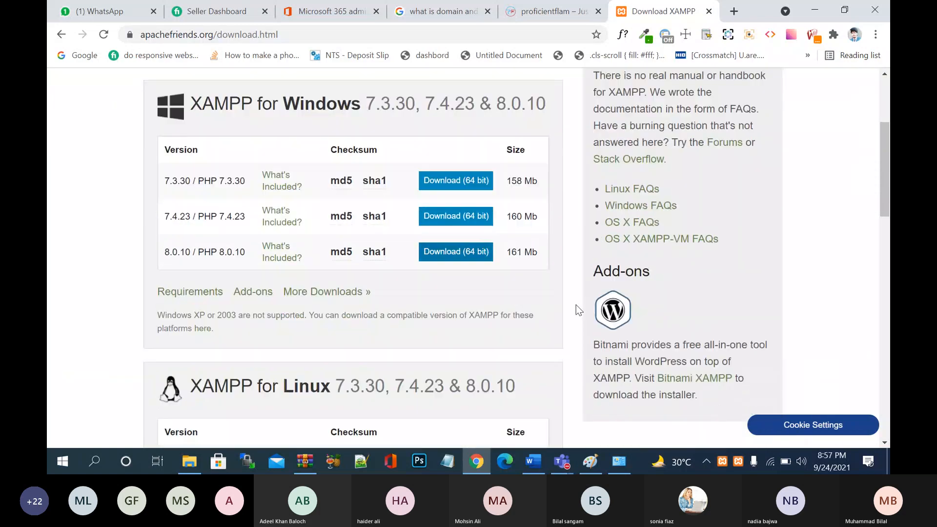
pyautogui.scroll(1, 576, 305)
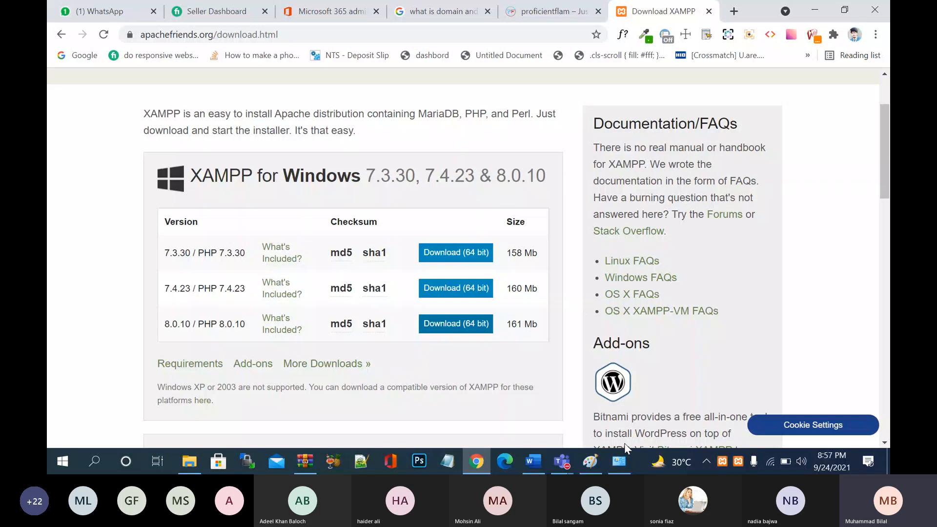
pyautogui.click(621, 461)
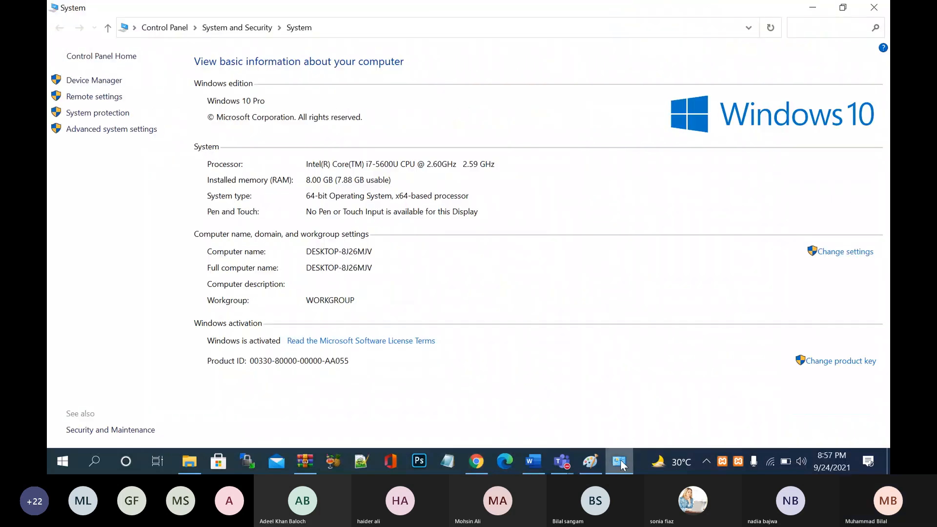
pyautogui.click(874, 10)
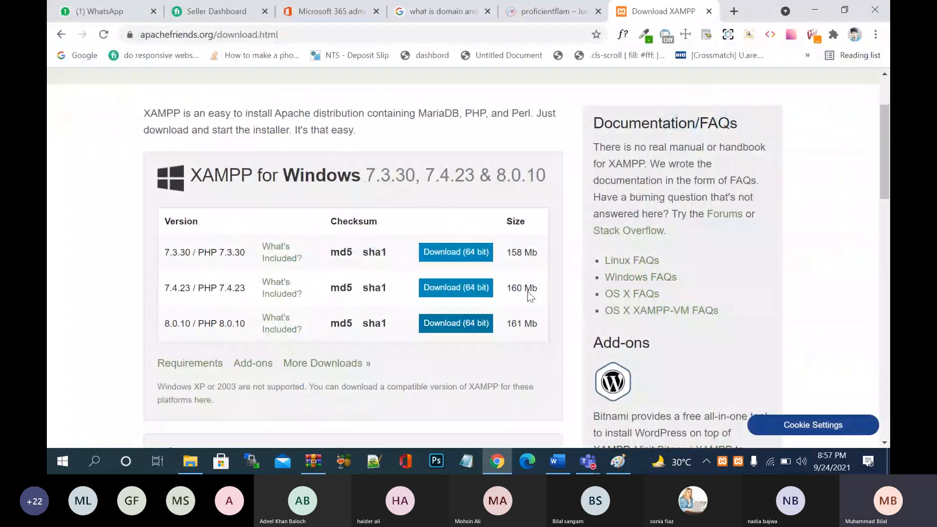
pyautogui.scroll(-1, 529, 294)
pyautogui.scroll(-3, 528, 294)
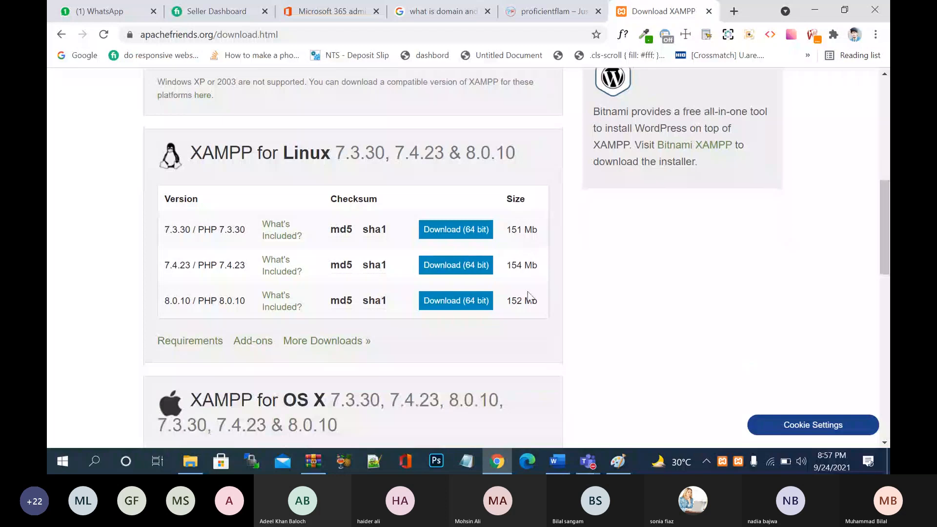
pyautogui.scroll(-3, 528, 293)
pyautogui.scroll(15, 528, 292)
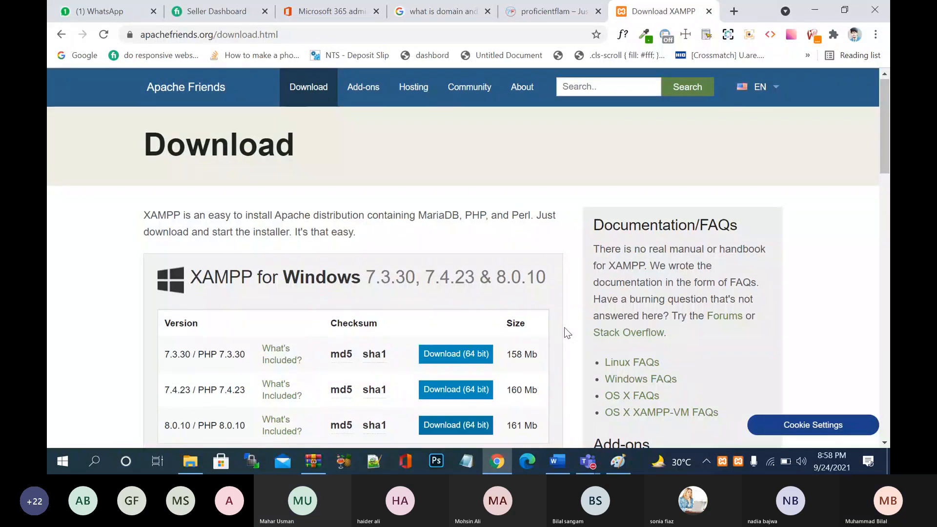
# - Scroll the XAMPP download page, check the XAMPP tray icon, and return to Chrome
pyautogui.scroll(-1, 567, 333)
pyautogui.scroll(-1, 567, 332)
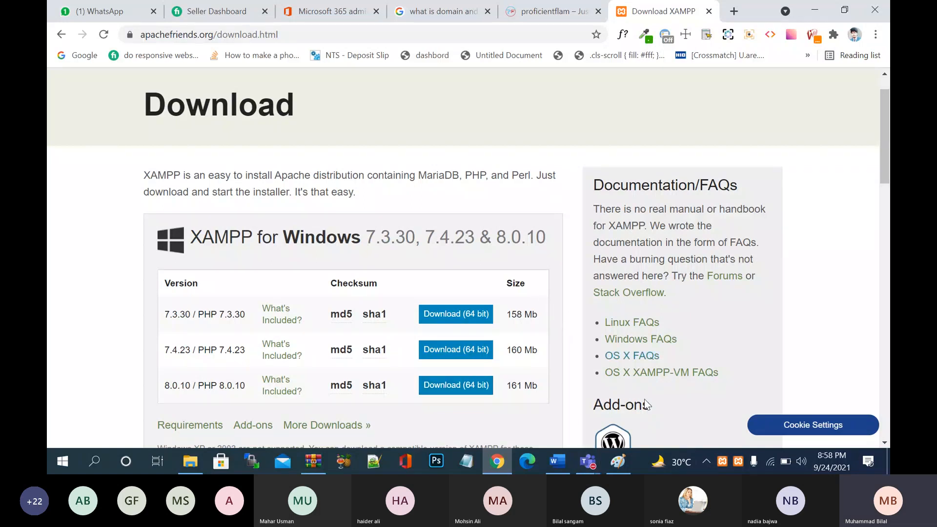
pyautogui.click(723, 462)
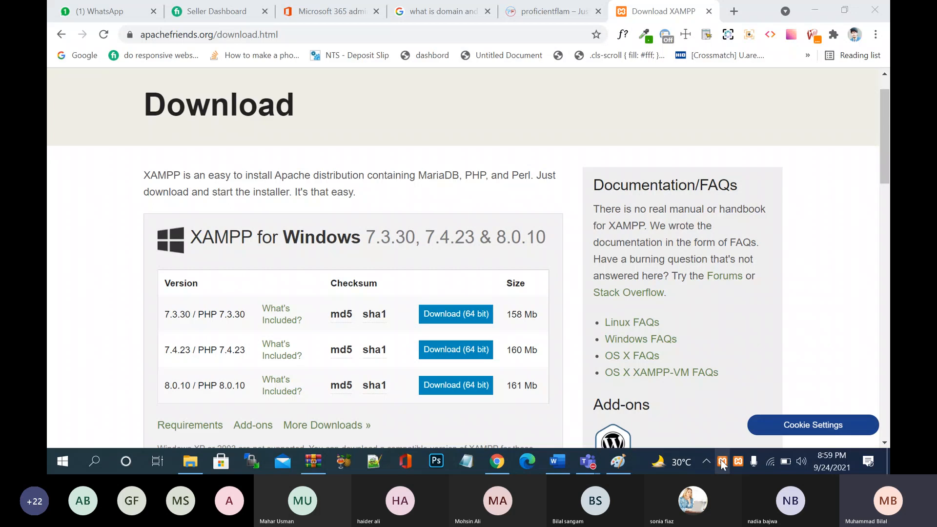
pyautogui.click(562, 165)
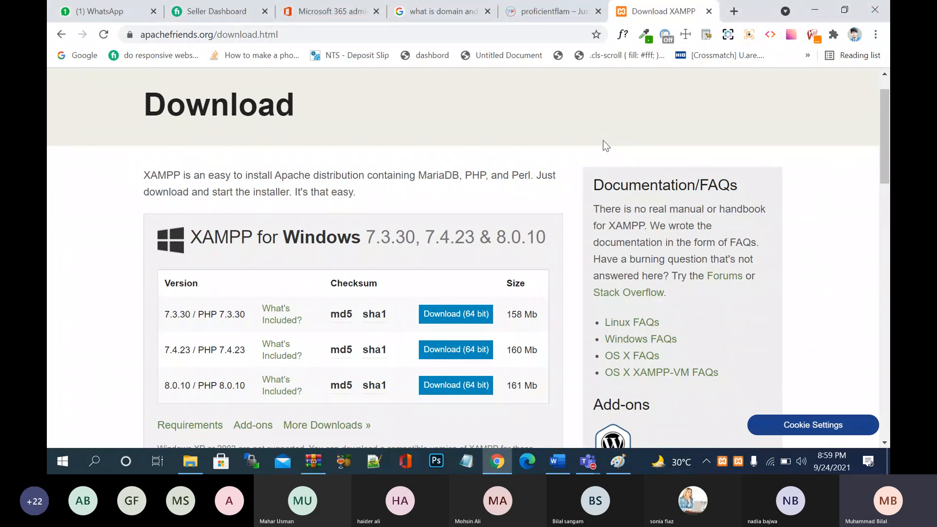
# - In a new tab, go to localhost/phpmyadmin/ to open phpMyAdmin
pyautogui.click(734, 10)
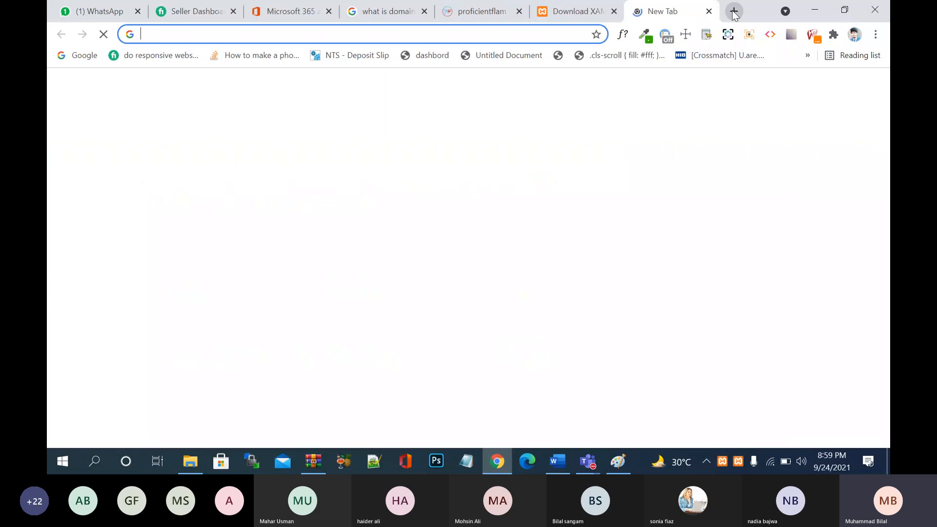
pyautogui.write('l')
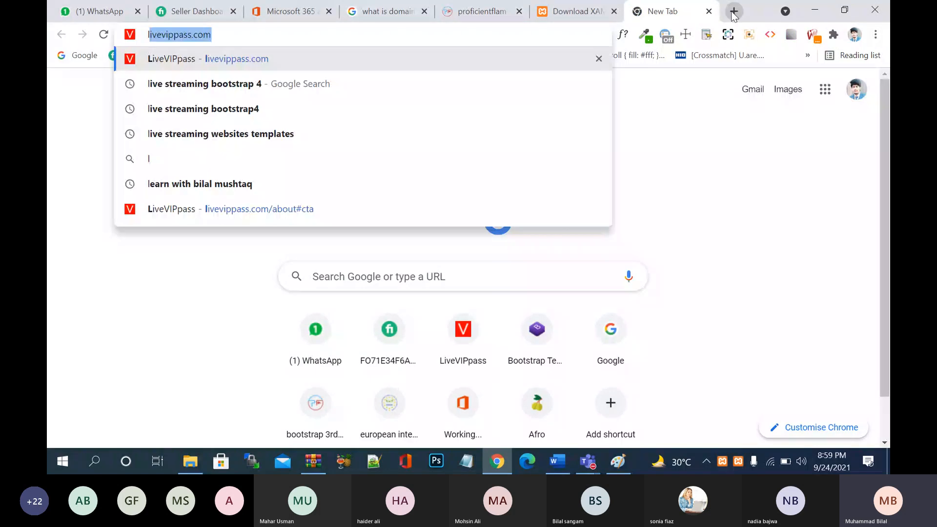
pyautogui.write('ocal')
pyautogui.press('Right')
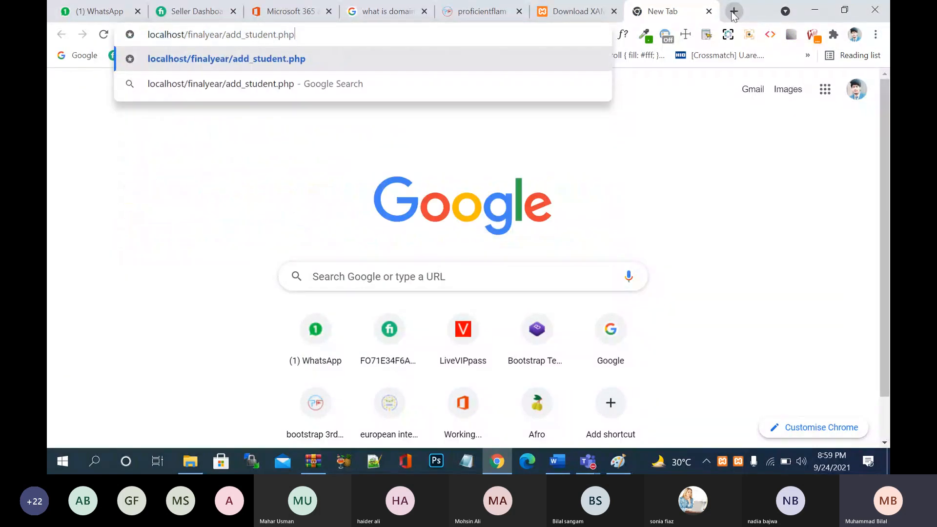
pyautogui.press('BackSpace')
pyautogui.press('BackSpace')
pyautogui.press('BackSpace')
pyautogui.press('BackSpace')
pyautogui.press('BackSpace')
pyautogui.press('BackSpace')
pyautogui.press('BackSpace')
pyautogui.press('BackSpace')
pyautogui.press('BackSpace')
pyautogui.press('BackSpace')
pyautogui.press('BackSpace')
pyautogui.press('BackSpace')
pyautogui.press('BackSpace')
pyautogui.press('BackSpace')
pyautogui.press('BackSpace')
pyautogui.press('BackSpace')
pyautogui.press('BackSpace')
pyautogui.press('BackSpace')
pyautogui.press('BackSpace')
pyautogui.press('BackSpace')
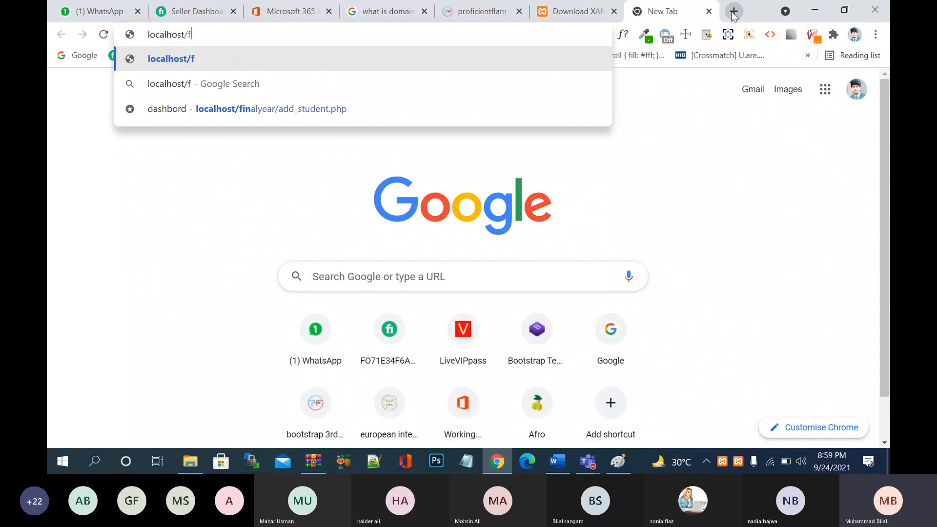
pyautogui.press('BackSpace')
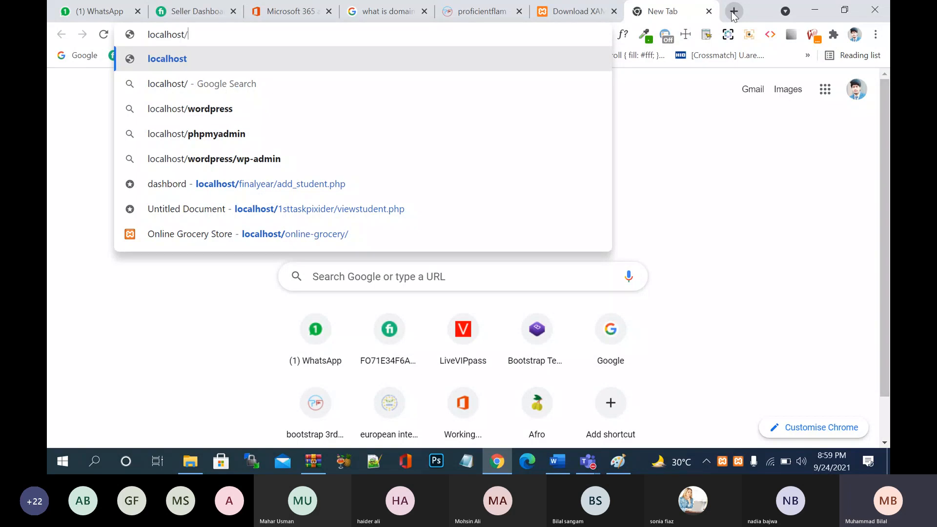
pyautogui.write('php')
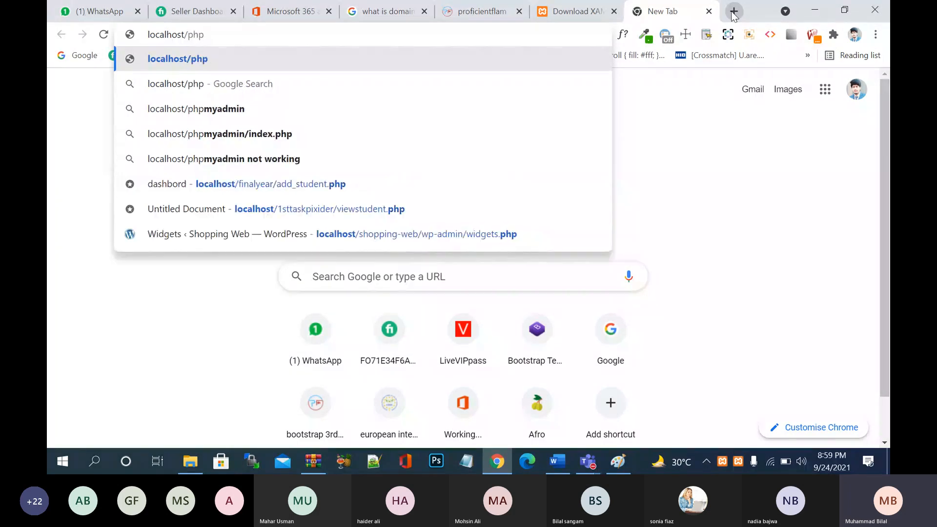
pyautogui.write('myadmin')
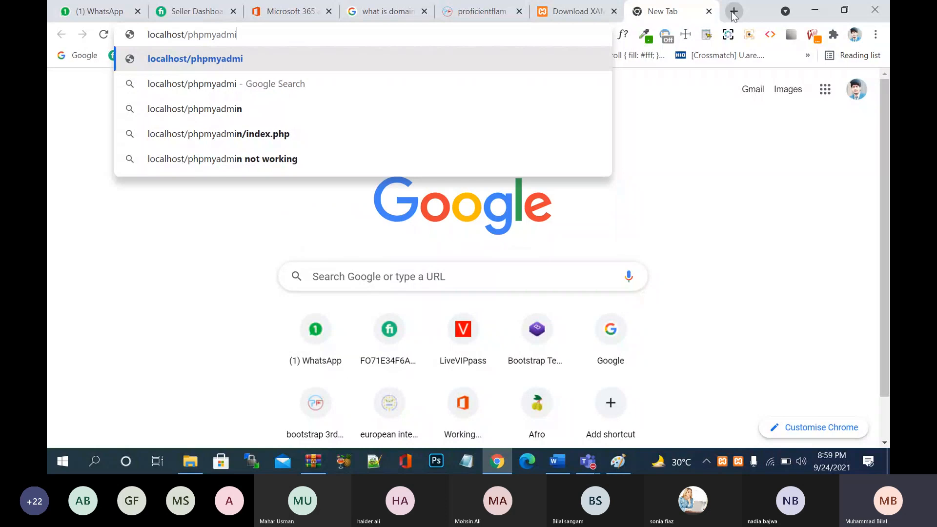
pyautogui.write('/')
pyautogui.press('Return')
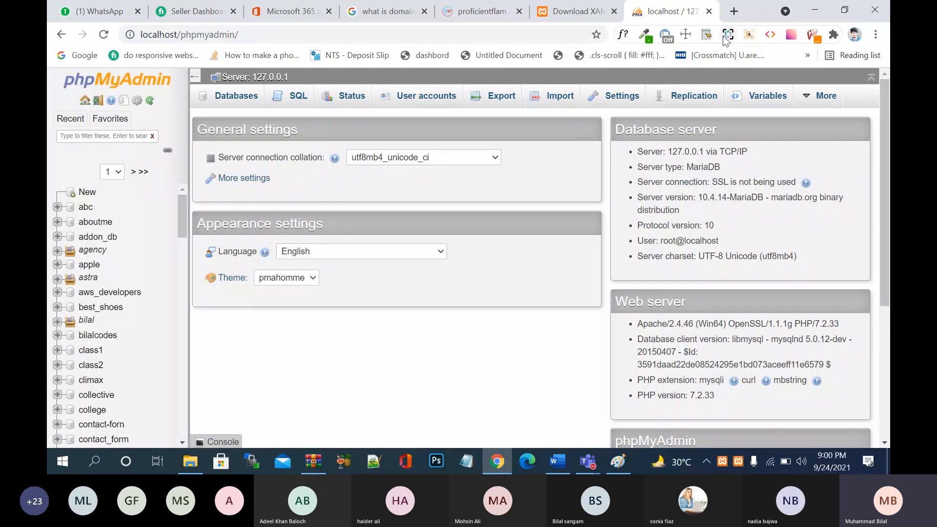
# - In a new tab, fix the misspelled query and run the 'download wordpress' Google search
pyautogui.click(734, 11)
pyautogui.write('downalo')
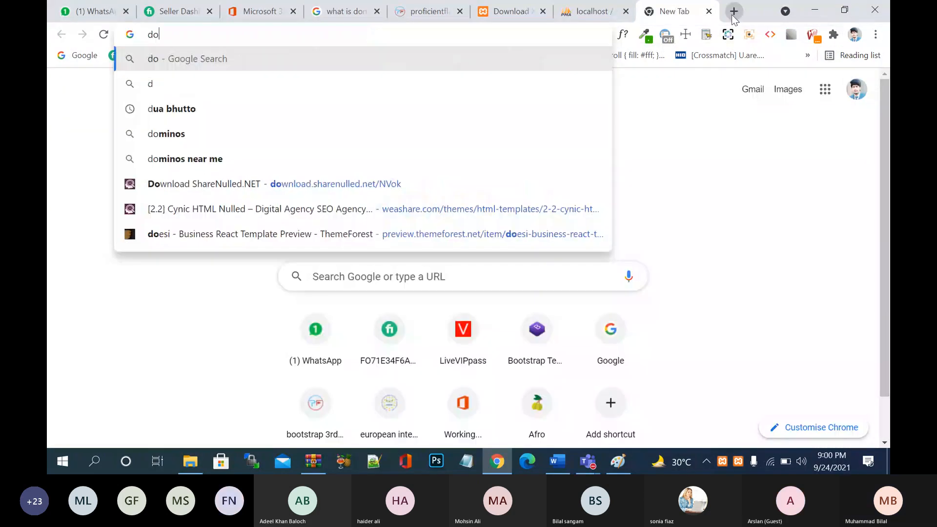
pyautogui.press('BackSpace')
pyautogui.press('BackSpace')
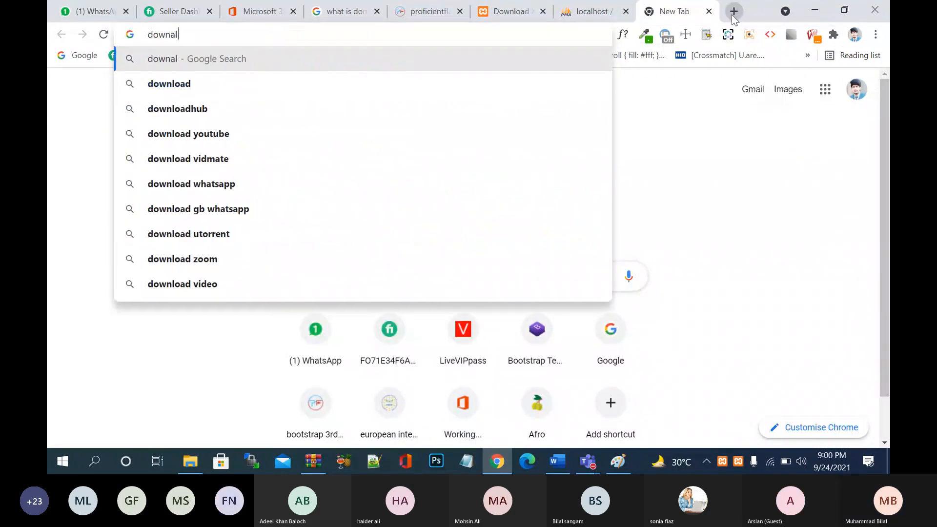
pyautogui.press('Down')
pyautogui.press('BackSpace')
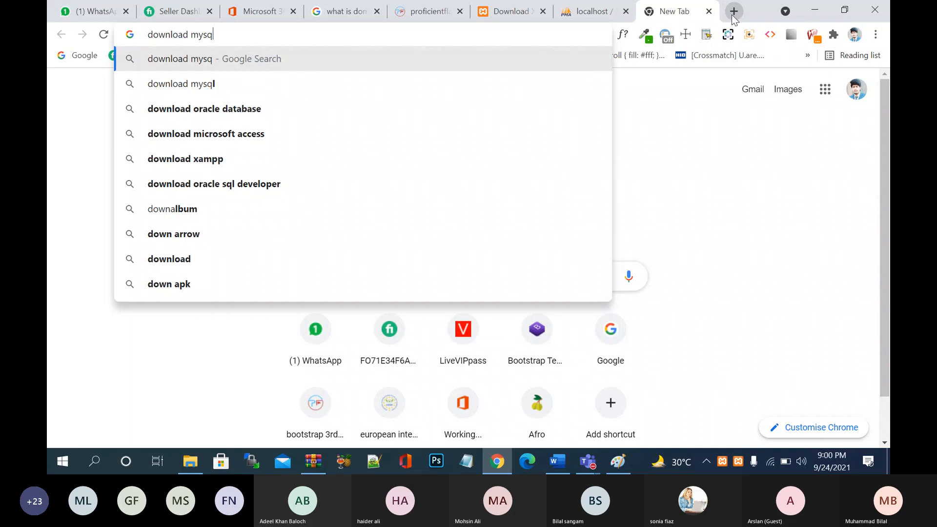
pyautogui.press('BackSpace')
pyautogui.press('BackSpace')
pyautogui.press('BackSpace')
pyautogui.press('BackSpace')
pyautogui.write('wordpres')
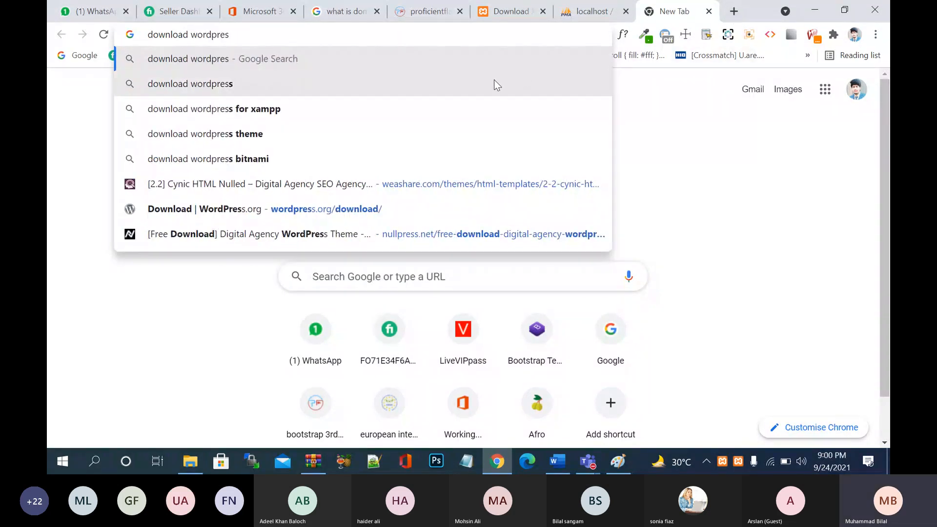
pyautogui.click(494, 80)
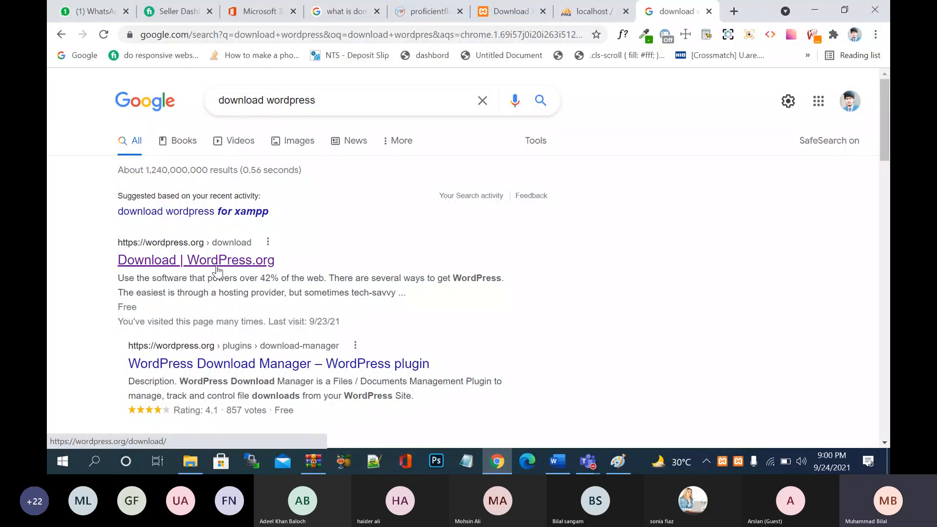
# - Open the Download | WordPress.org result and scroll down to the Download WordPress 5.8.1 button
pyautogui.click(217, 270)
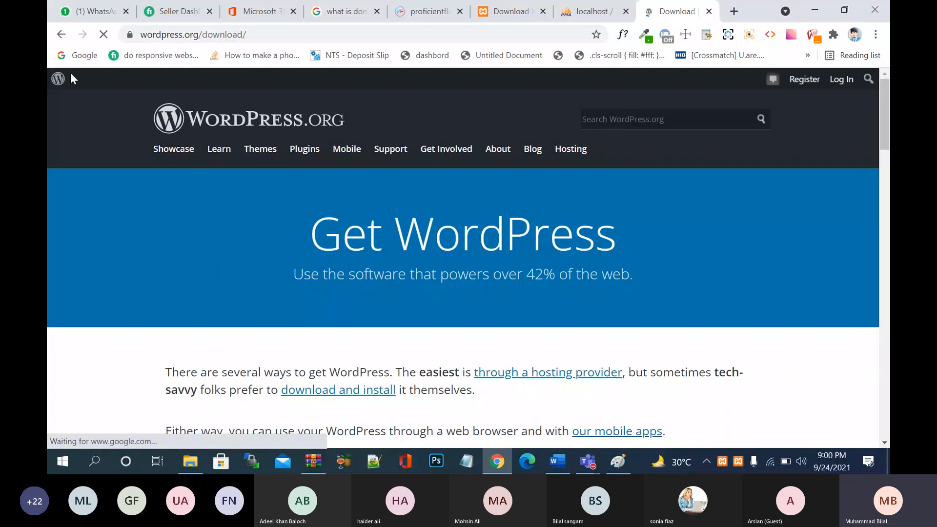
pyautogui.click(61, 35)
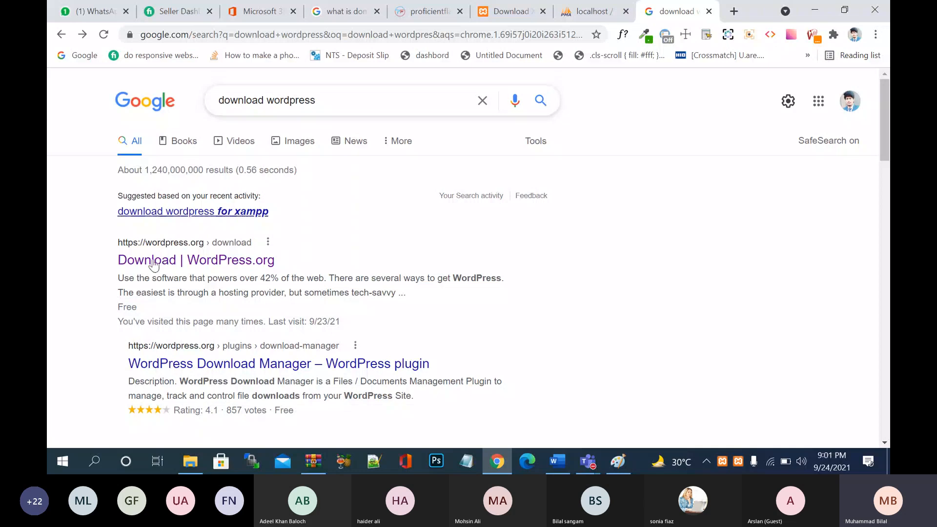
pyautogui.click(219, 264)
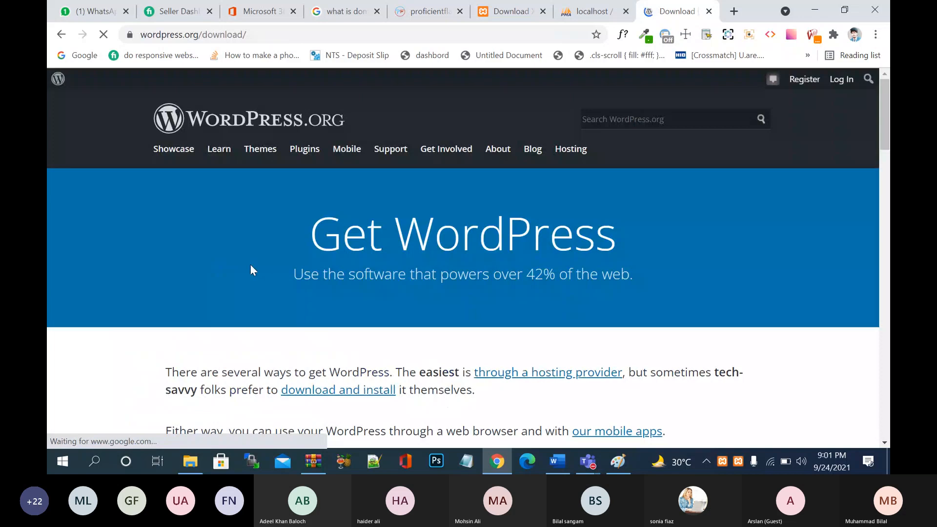
pyautogui.scroll(-3, 288, 286)
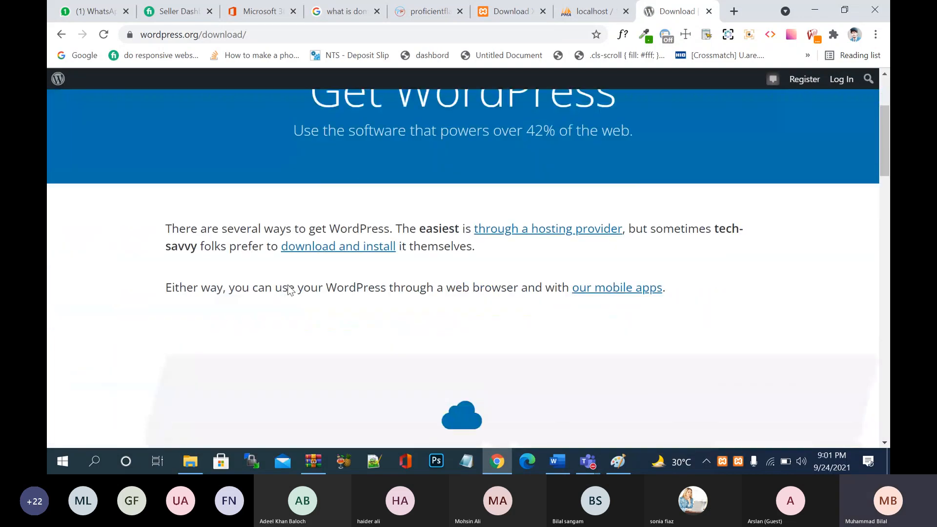
pyautogui.scroll(-10, 288, 289)
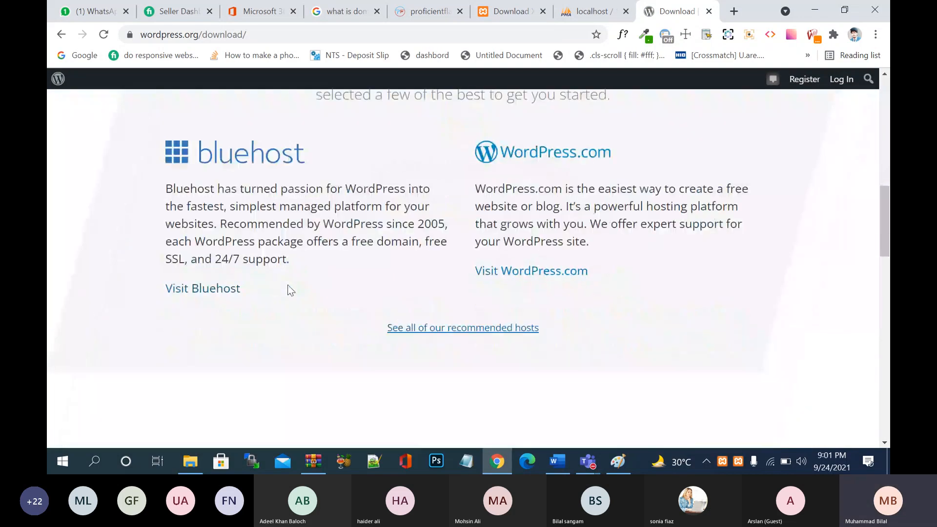
pyautogui.scroll(-3, 288, 289)
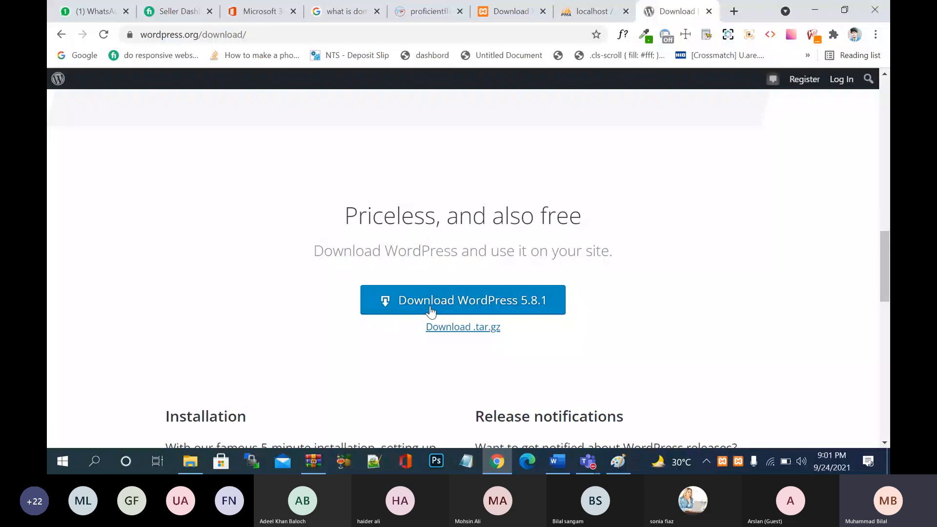
# - Download WordPress 5.8.1, close the Hooray popup, and use Show in folder on the zip
pyautogui.click(517, 306)
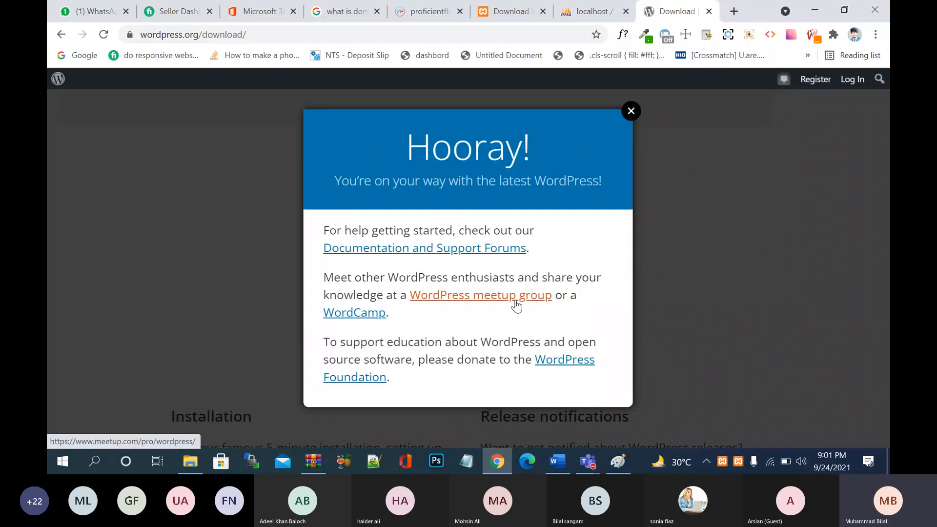
pyautogui.click(632, 111)
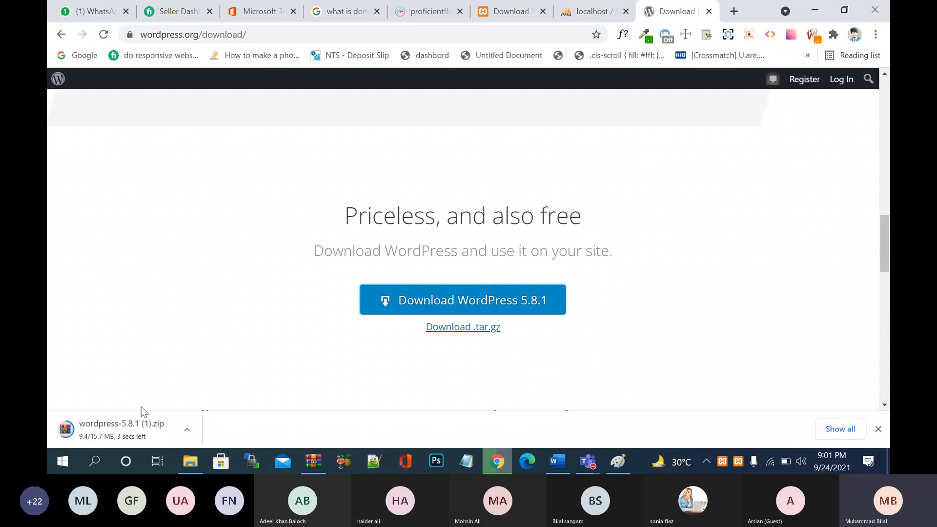
pyautogui.click(187, 430)
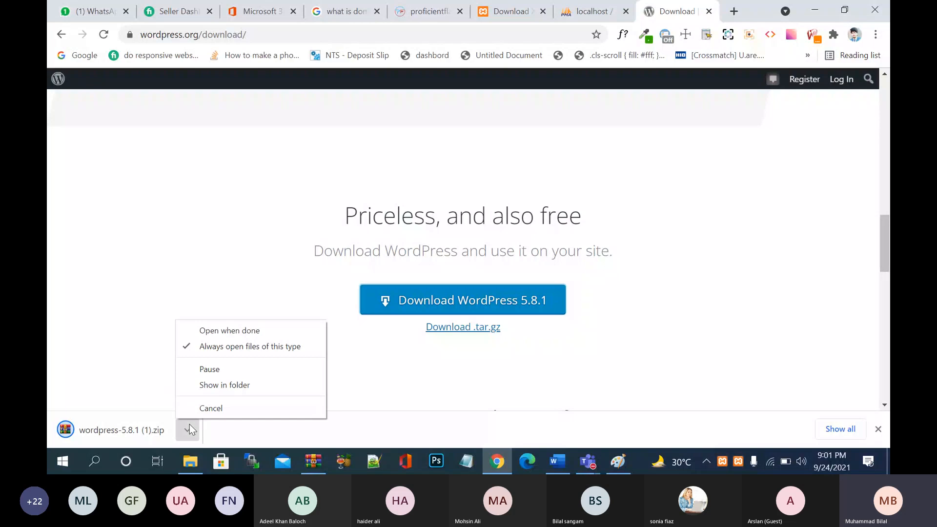
pyautogui.click(221, 386)
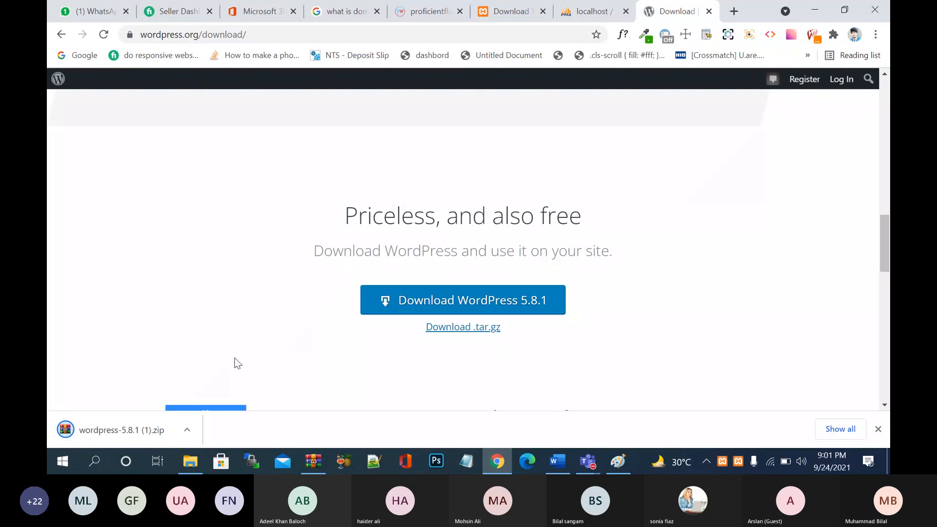
pyautogui.click(189, 429)
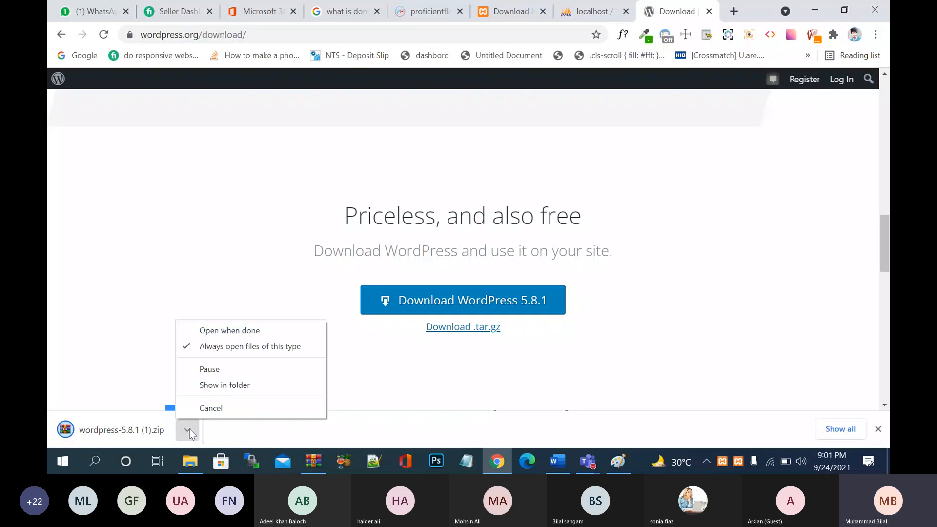
pyautogui.click(250, 385)
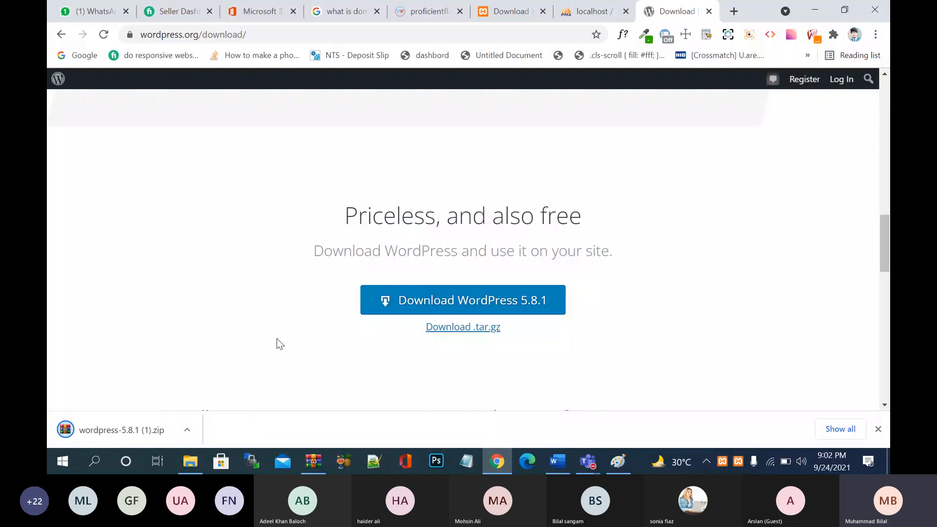
pyautogui.click(190, 434)
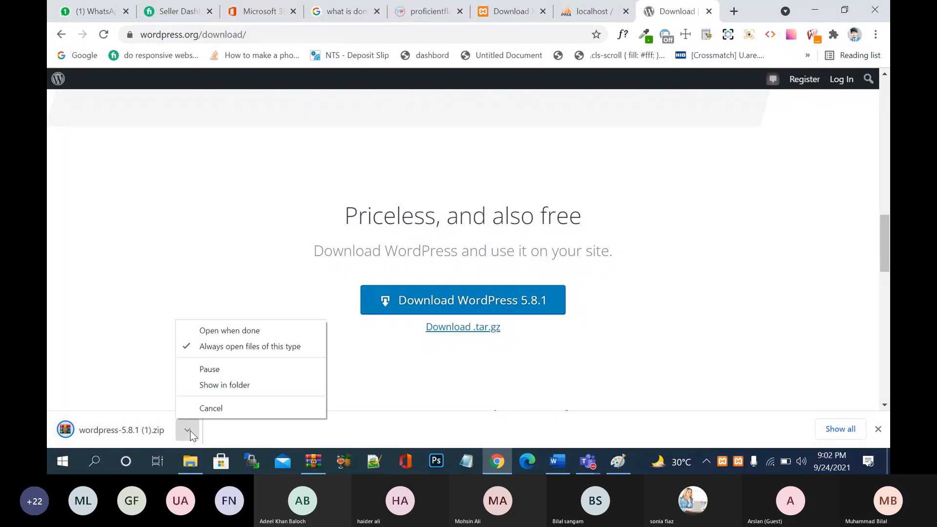
pyautogui.click(227, 388)
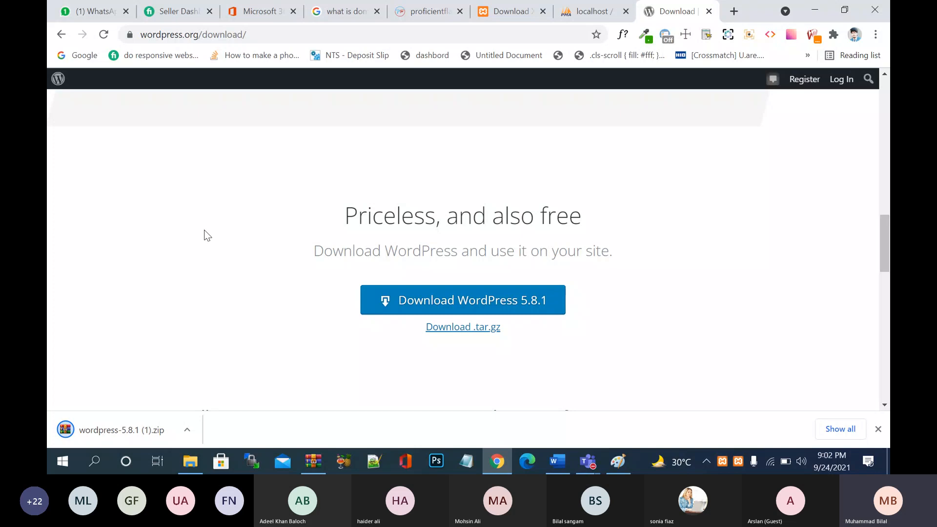
# - Select wordpress-5.8.1 (1).zip in Downloads, then switch to Local Disk (E:)
pyautogui.click(186, 462)
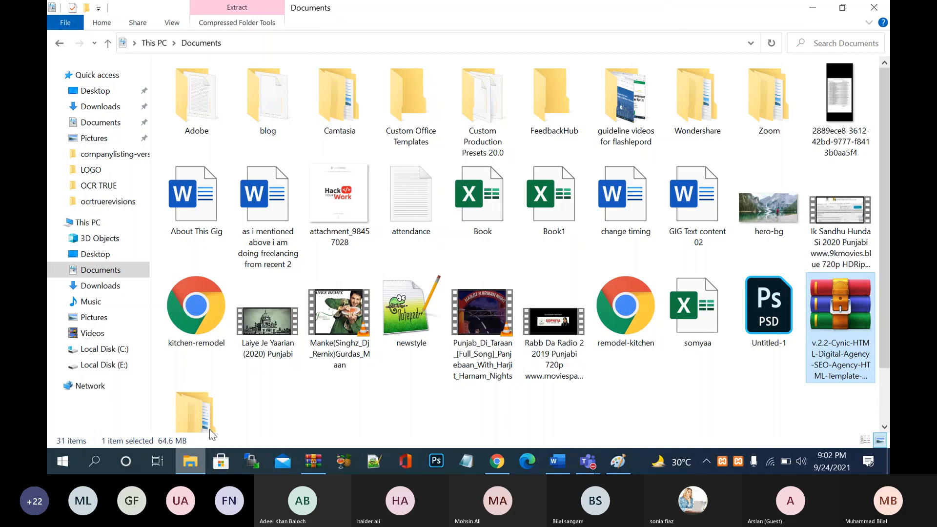
pyautogui.click(97, 109)
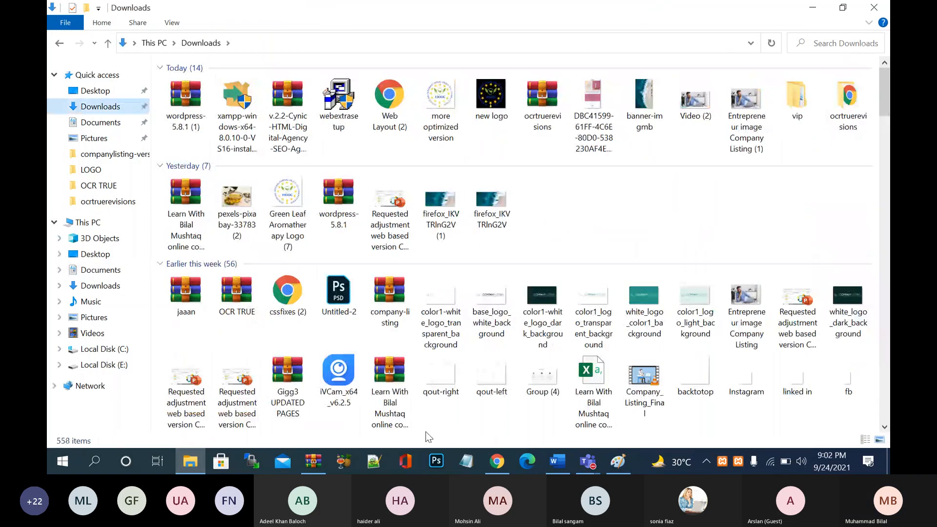
pyautogui.click(497, 461)
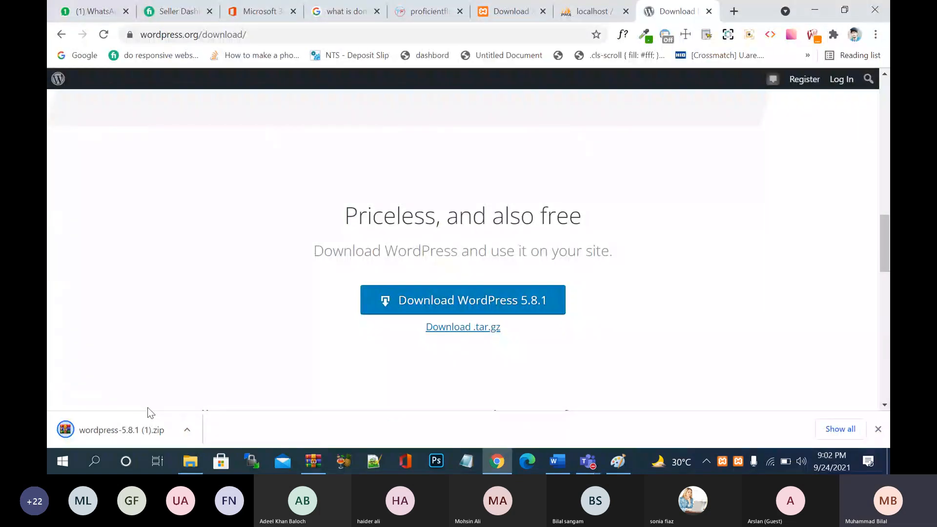
pyautogui.click(187, 431)
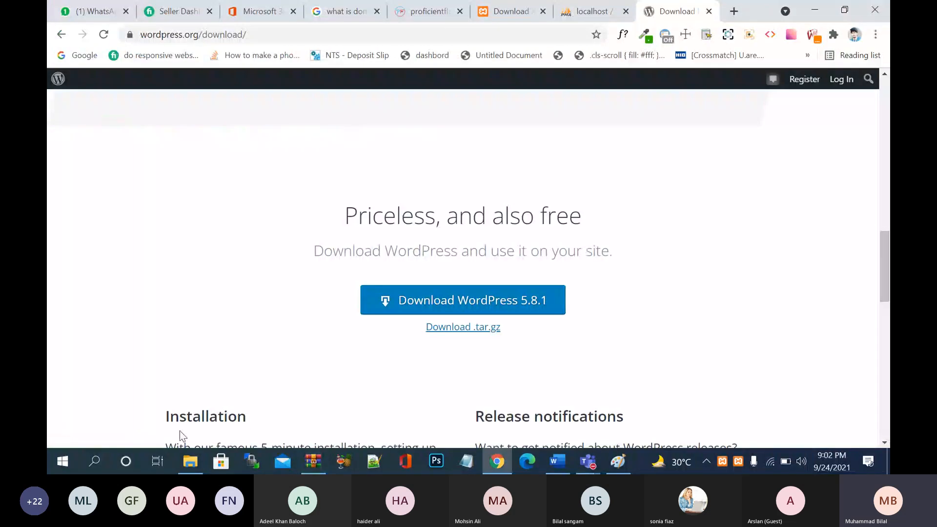
pyautogui.click(190, 461)
pyautogui.click(191, 116)
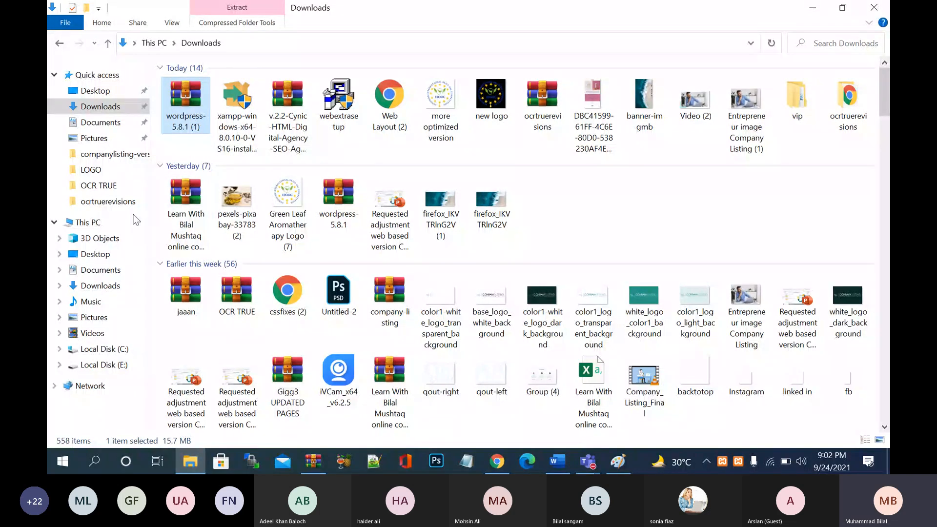
pyautogui.click(115, 365)
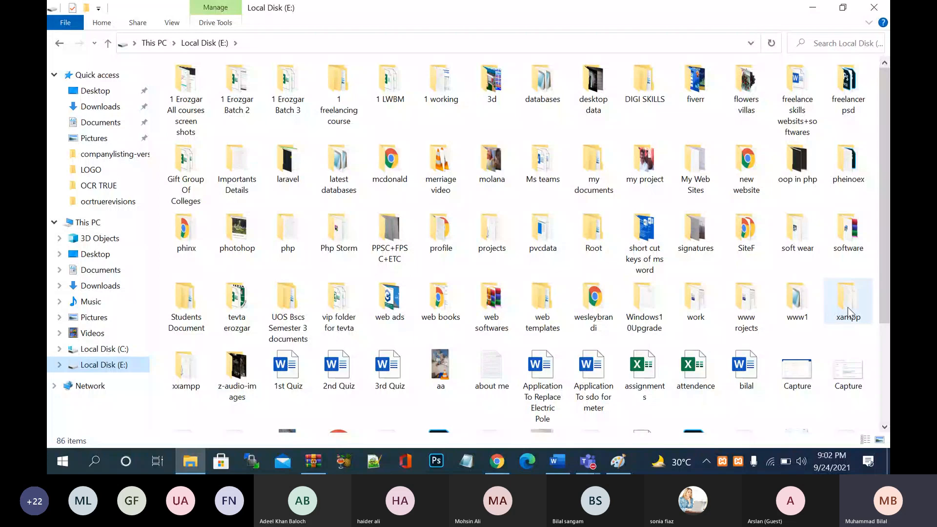
# - Open E:\xampp\htdocs, delete its two ZIP archives, and close File Explorer
pyautogui.doubleClick(848, 306)
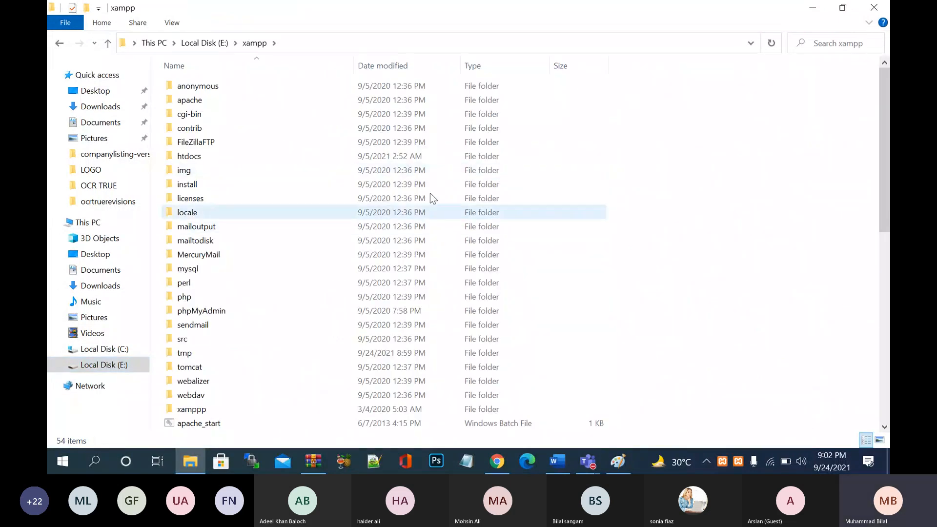
pyautogui.doubleClick(226, 157)
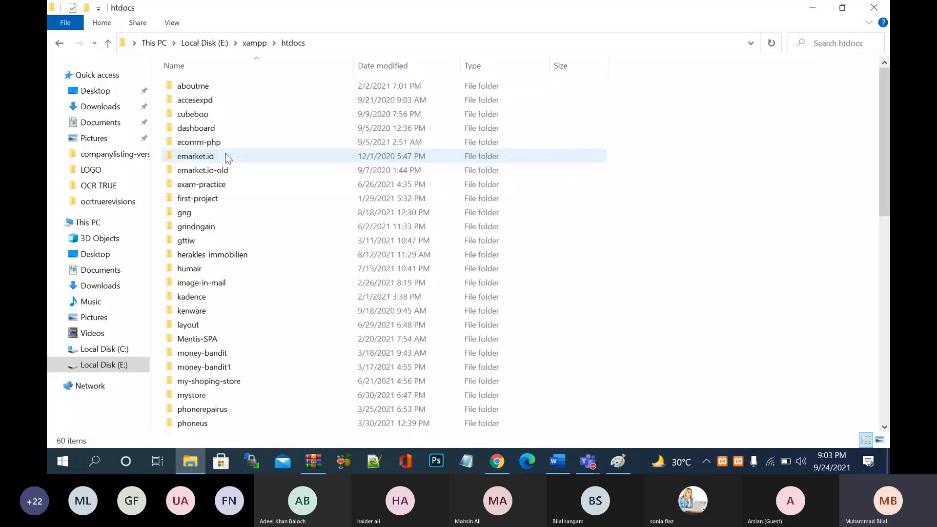
pyautogui.scroll(-12, 295, 227)
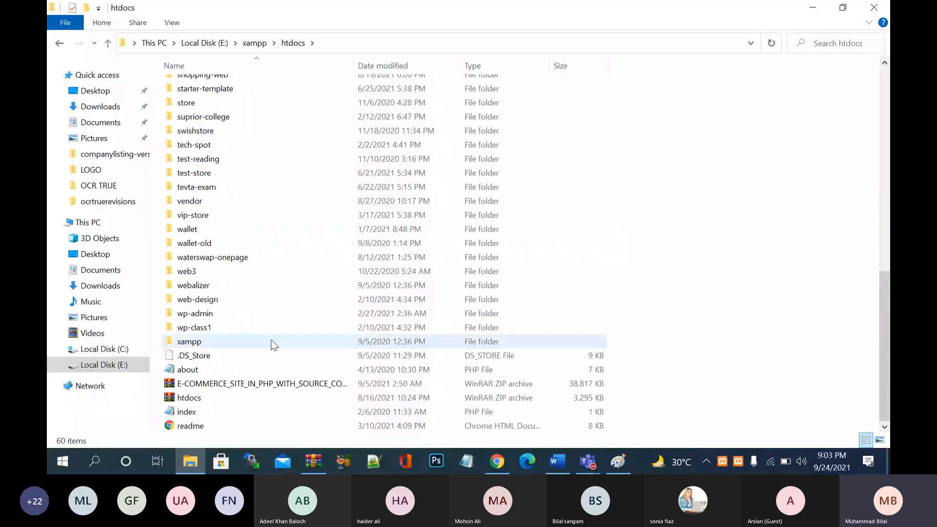
pyautogui.click(265, 397)
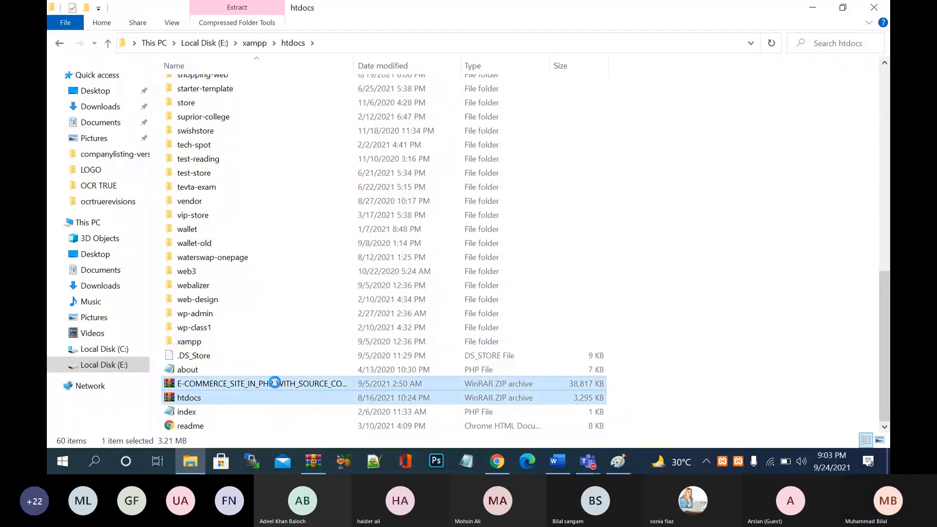
pyautogui.rightClick(277, 386)
pyautogui.click(322, 346)
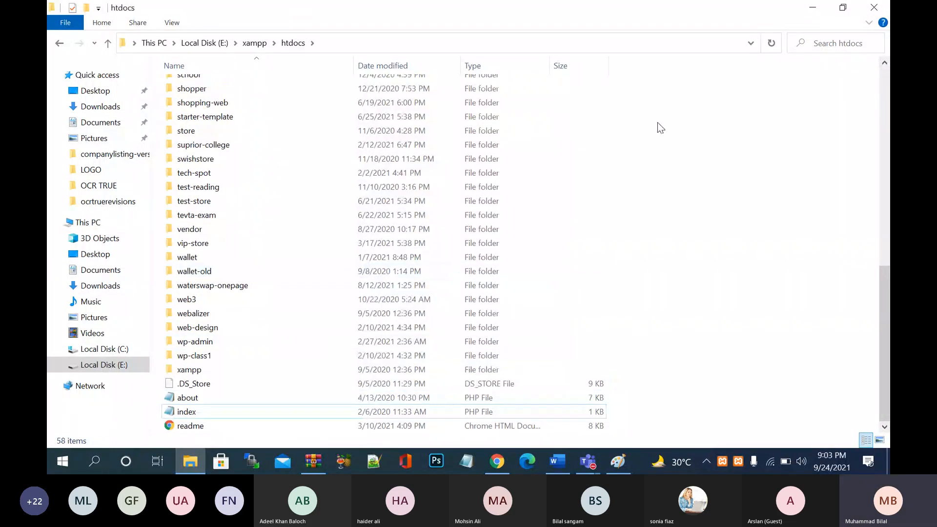
pyautogui.click(872, 7)
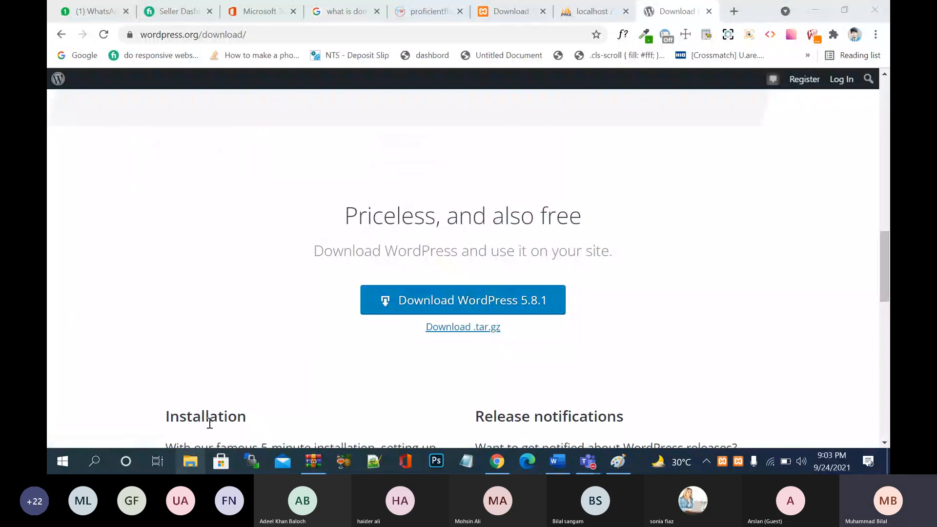
# - Select wordpress-5.8.1 (1) in Downloads, then open E:\xampp\htdocs and bring up its paste menu
pyautogui.click(191, 462)
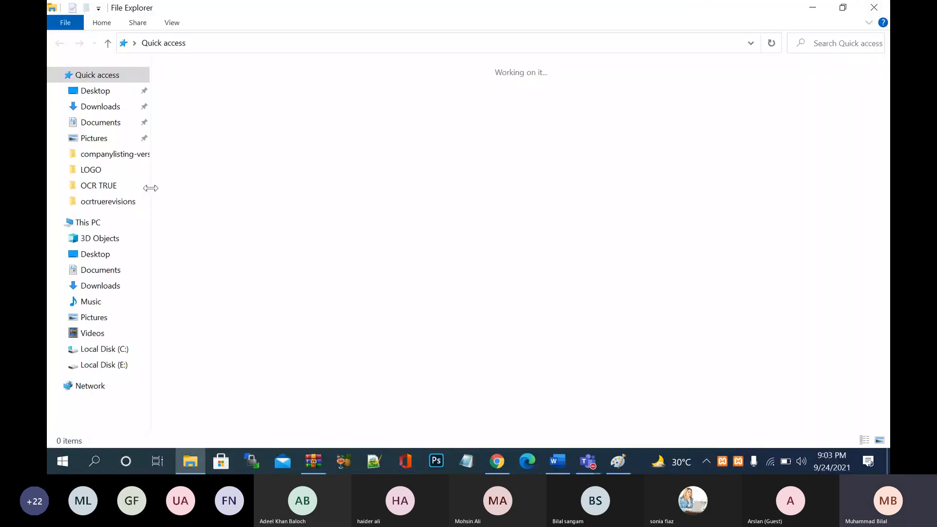
pyautogui.click(112, 107)
pyautogui.click(190, 118)
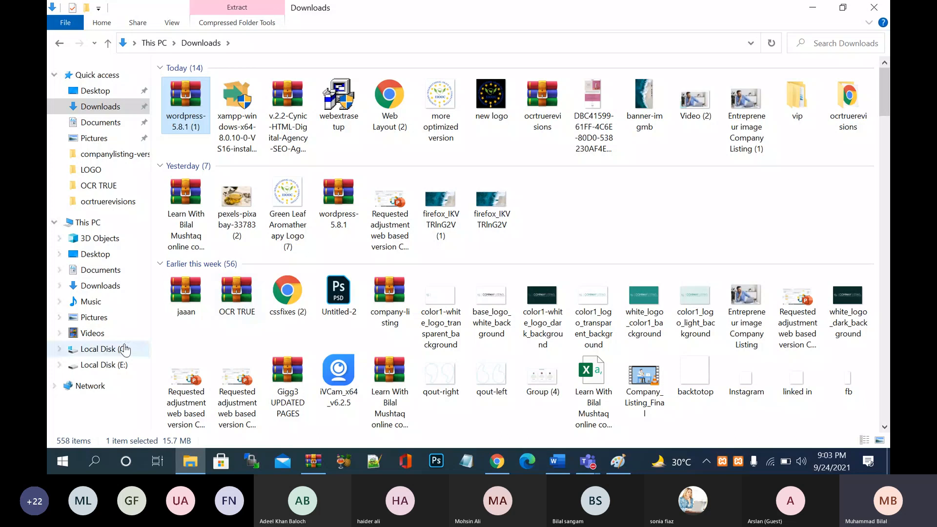
pyautogui.click(104, 364)
pyautogui.doubleClick(783, 354)
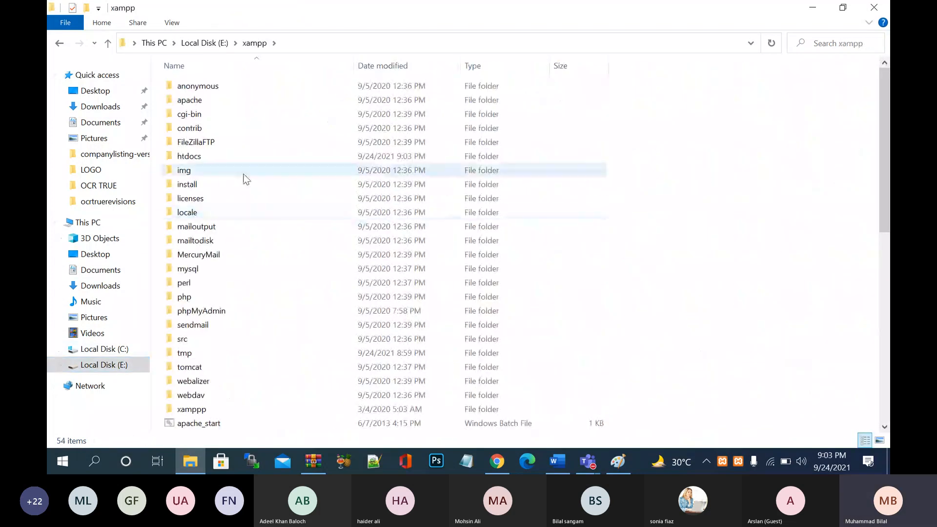
pyautogui.doubleClick(268, 162)
pyautogui.scroll(-3, 647, 285)
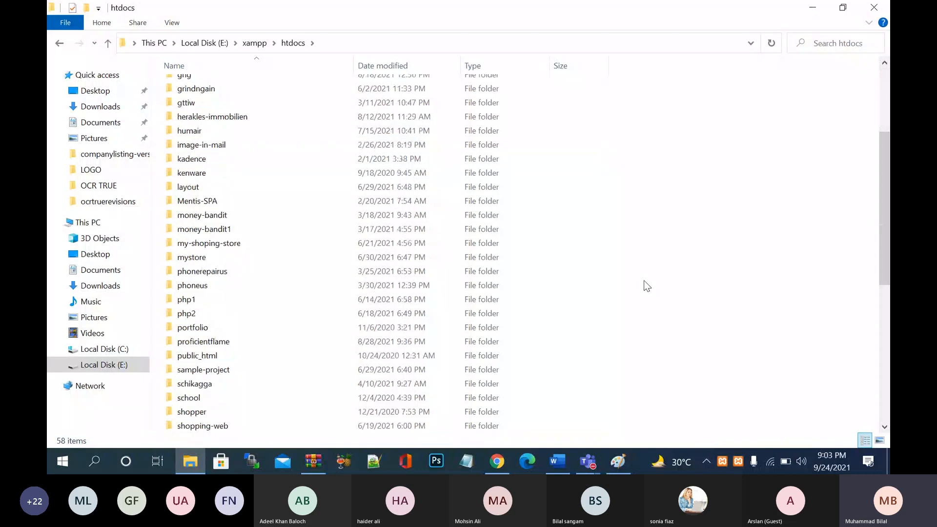
pyautogui.scroll(-6, 644, 281)
pyautogui.rightClick(645, 282)
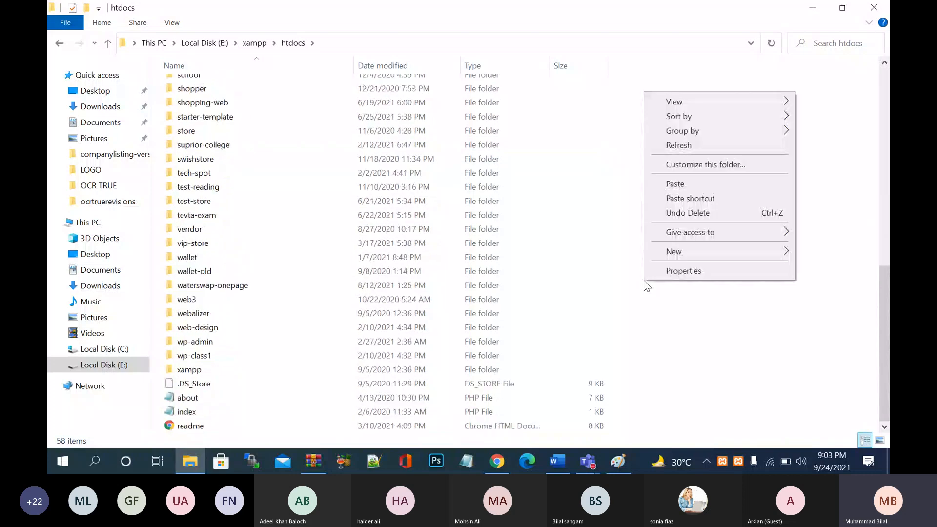
# - Paste the WordPress archive into htdocs and remove ' (1)' so it is named wordpress-5.8.1
pyautogui.click(717, 184)
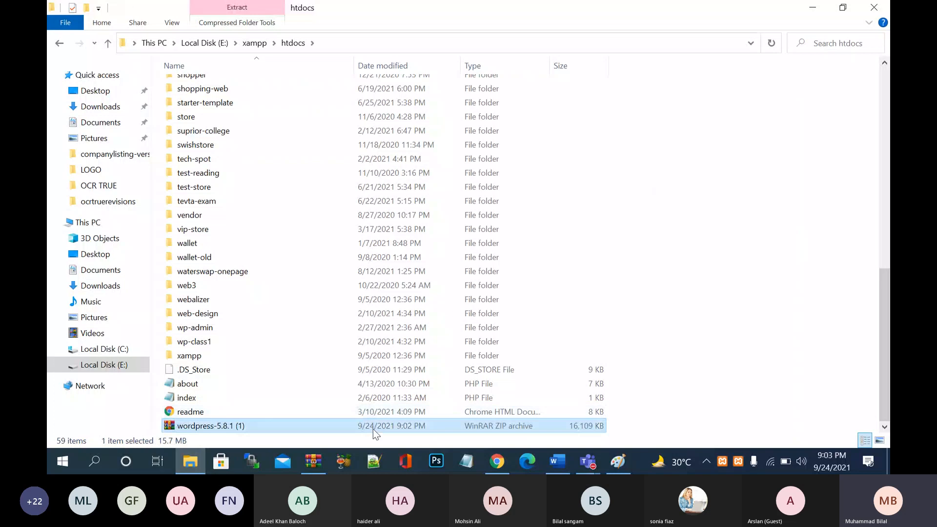
pyautogui.rightClick(377, 431)
pyautogui.click(424, 402)
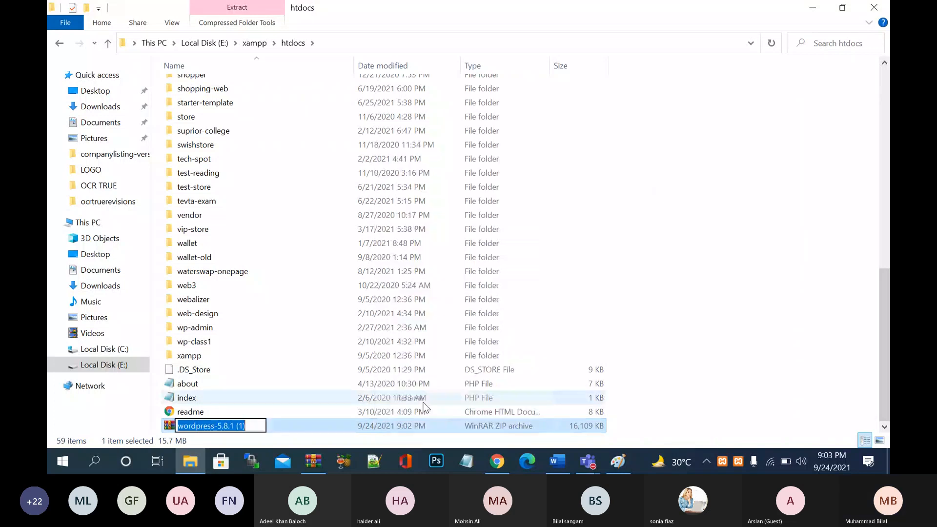
pyautogui.press('Right')
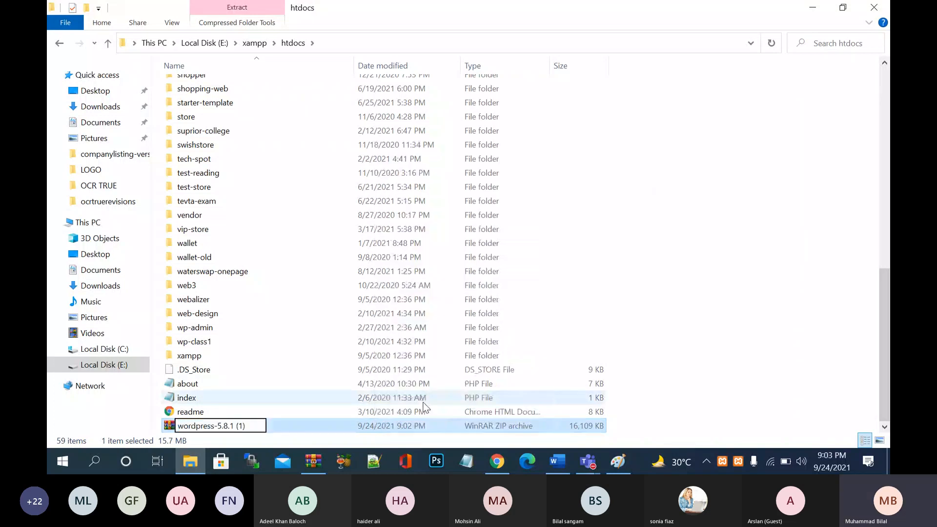
pyautogui.press('BackSpace')
pyautogui.press('BackSpace')
pyautogui.press('BackSpace')
pyautogui.press('BackSpace')
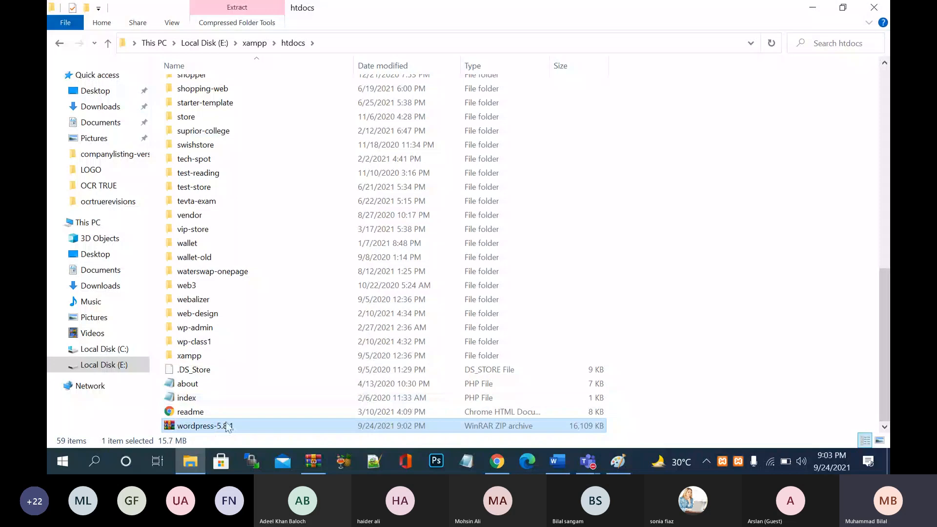
pyautogui.press('Return')
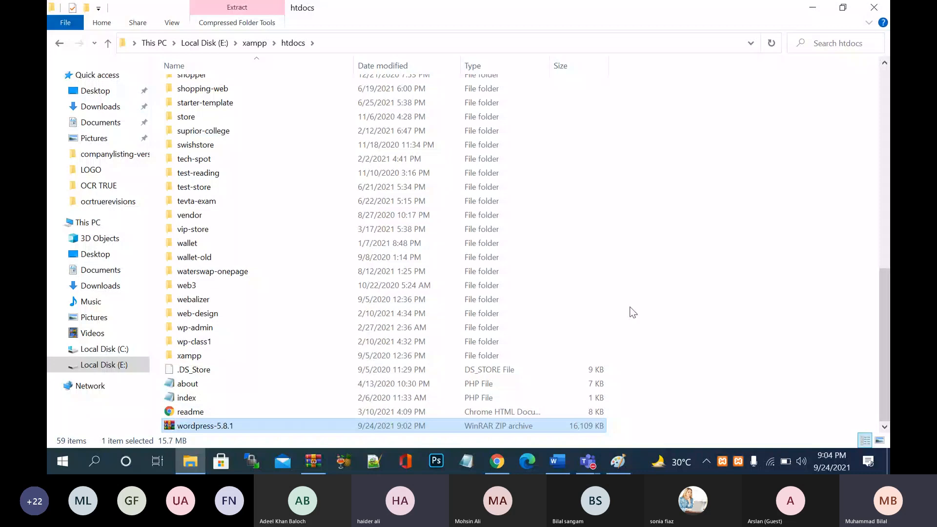
# - Extract wordpress-5.8.1.zip here in htdocs and select the new wordpress folder
pyautogui.scroll(11, 395, 168)
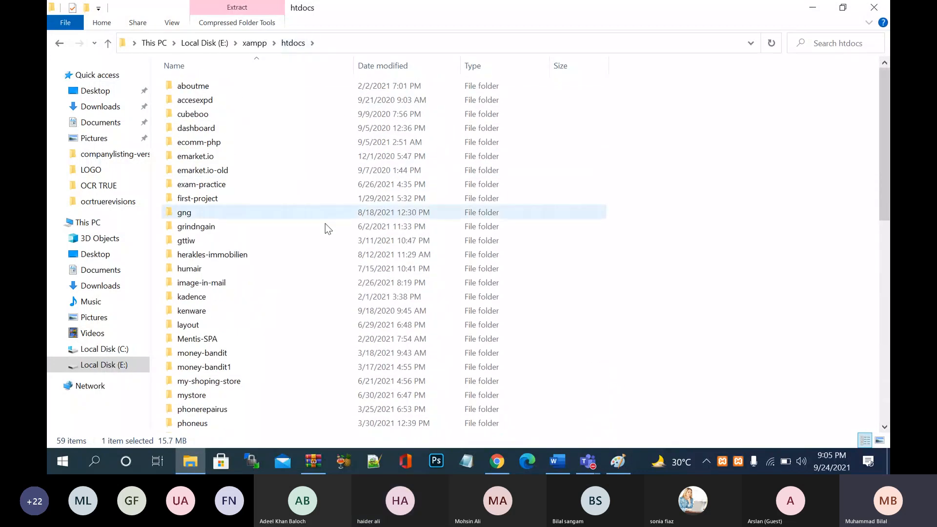
pyautogui.scroll(-11, 325, 231)
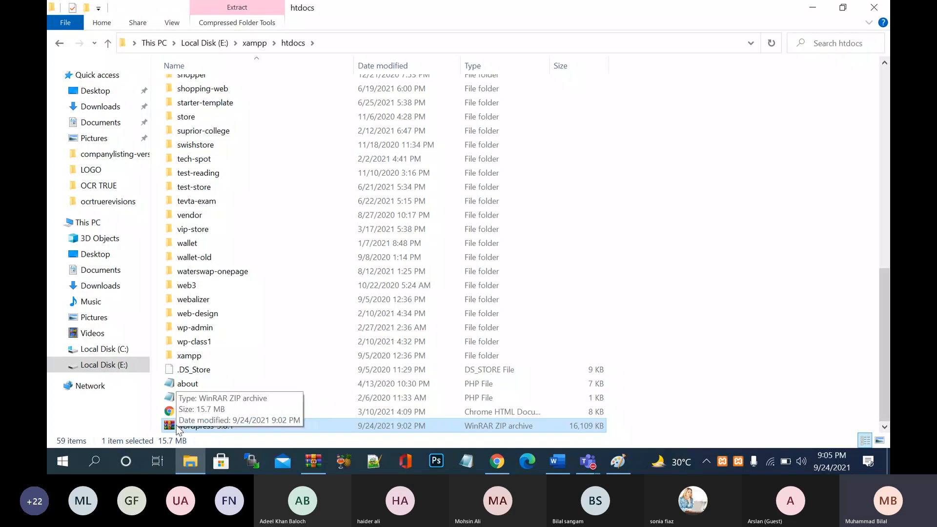
pyautogui.rightClick(288, 426)
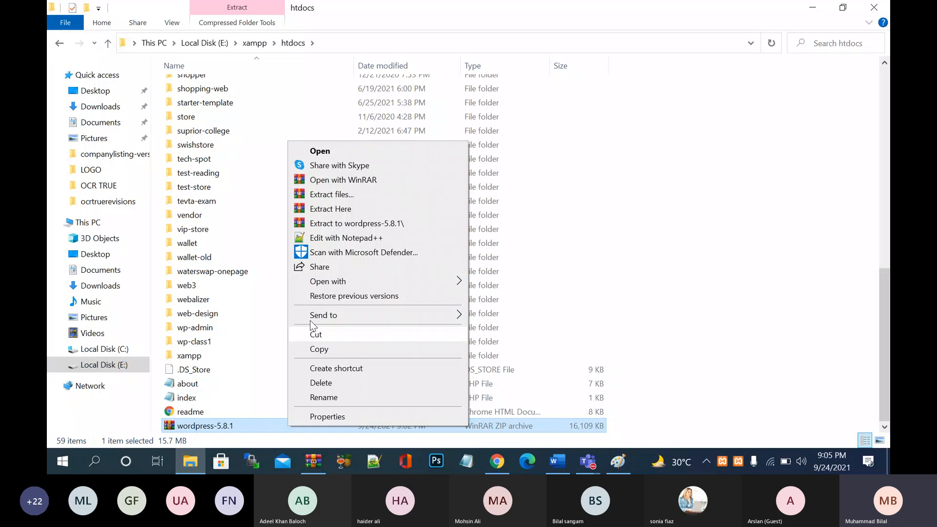
pyautogui.click(352, 210)
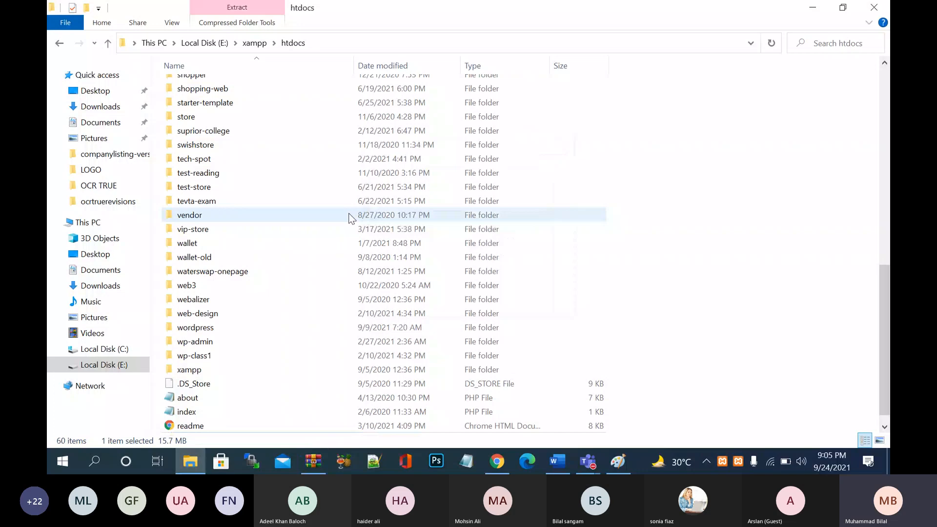
pyautogui.click(371, 330)
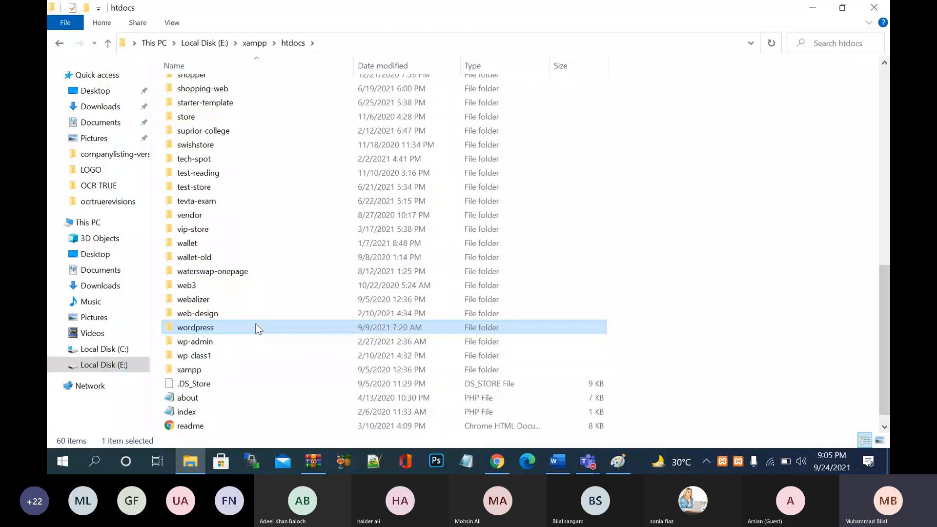
# - Inspect the extracted wordpress folder, delete it from htdocs, and select the wordpress-5.8.1 archive again
pyautogui.doubleClick(207, 330)
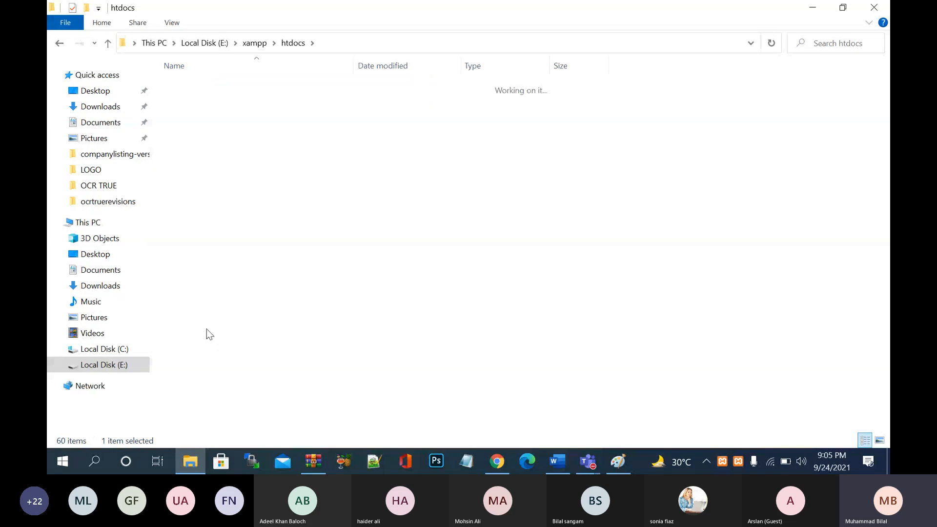
pyautogui.click(300, 51)
pyautogui.scroll(-3, 267, 376)
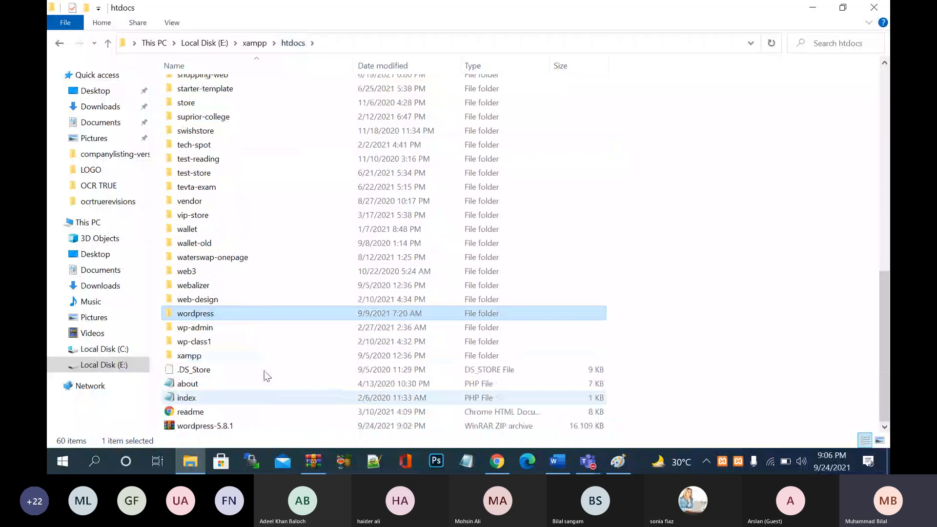
pyautogui.rightClick(273, 317)
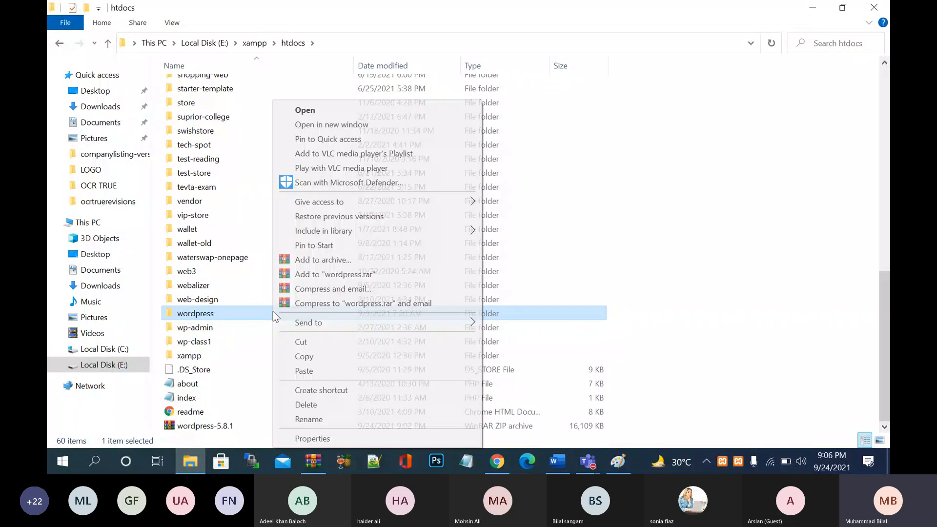
pyautogui.click(344, 405)
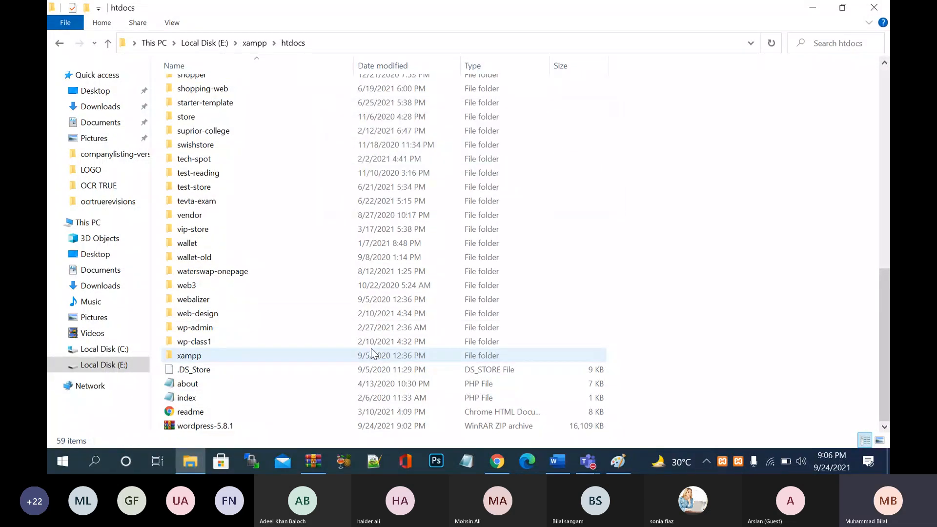
pyautogui.click(259, 425)
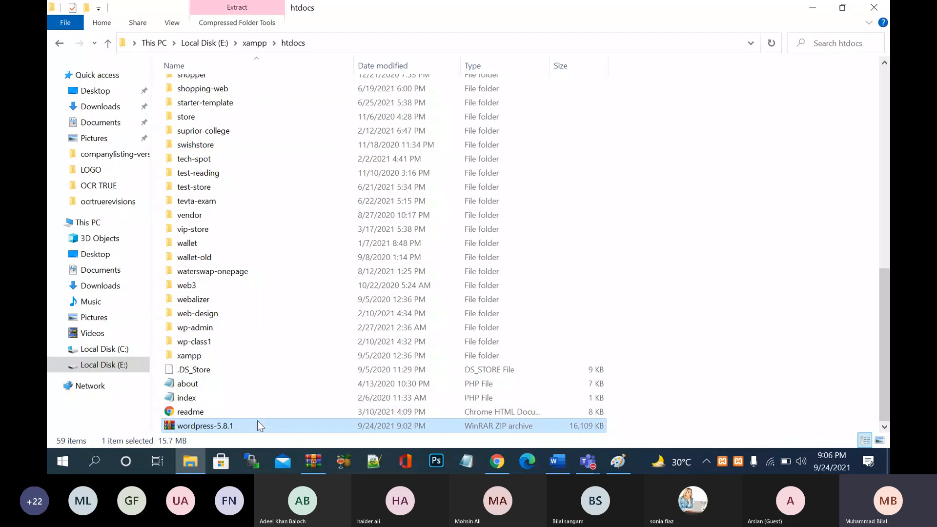
pyautogui.rightClick(259, 426)
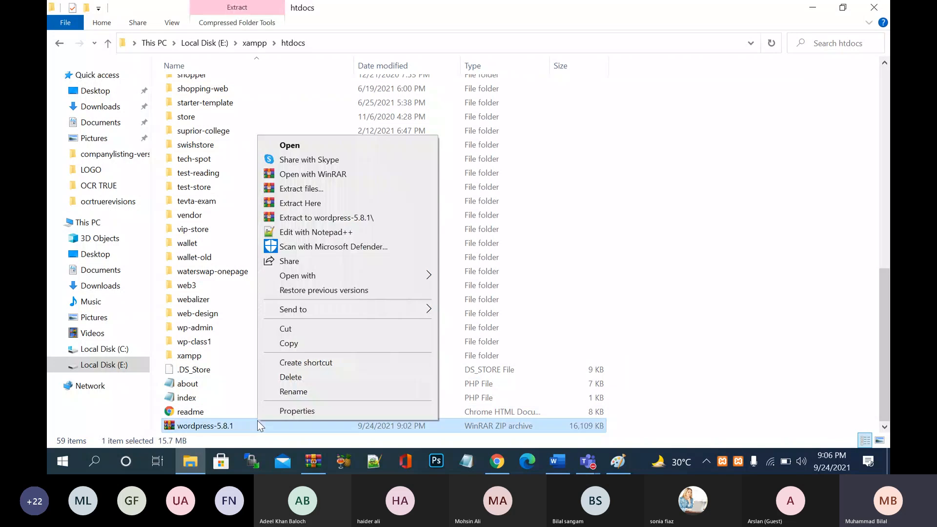
# - Re-extract the archive into htdocs, check the new wordpress folder's contents, then return to Chrome
pyautogui.click(326, 203)
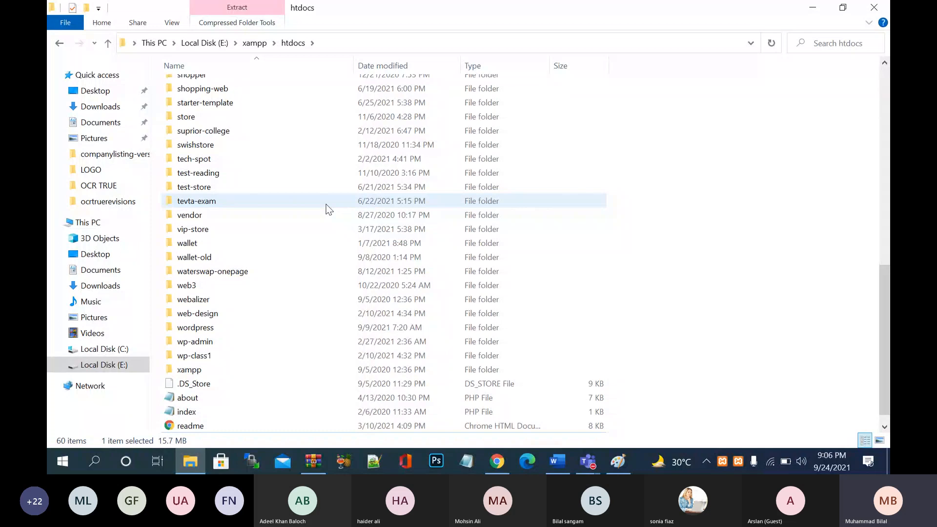
pyautogui.scroll(-1, 328, 208)
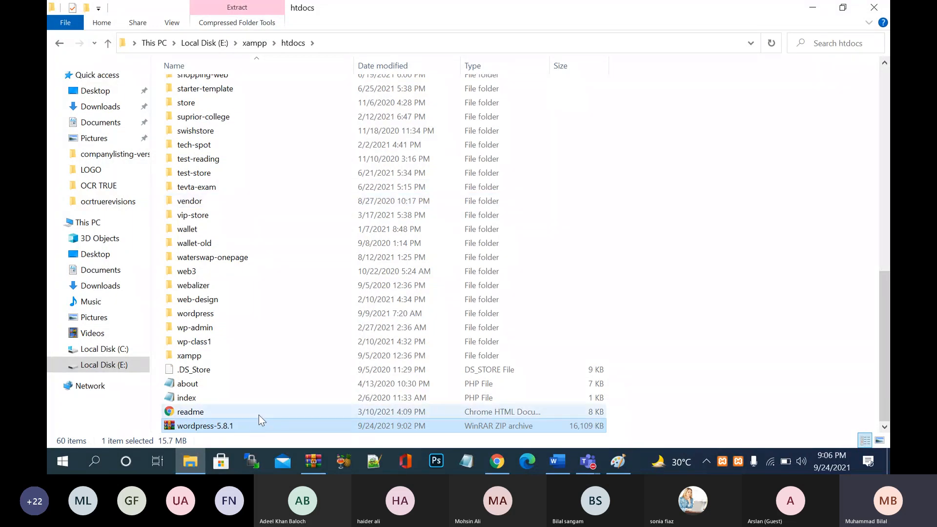
pyautogui.click(245, 315)
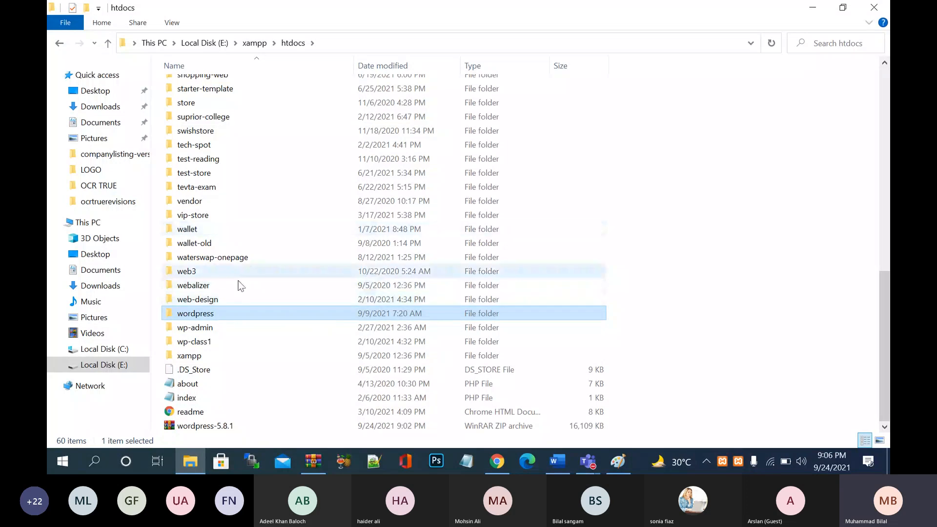
pyautogui.doubleClick(246, 313)
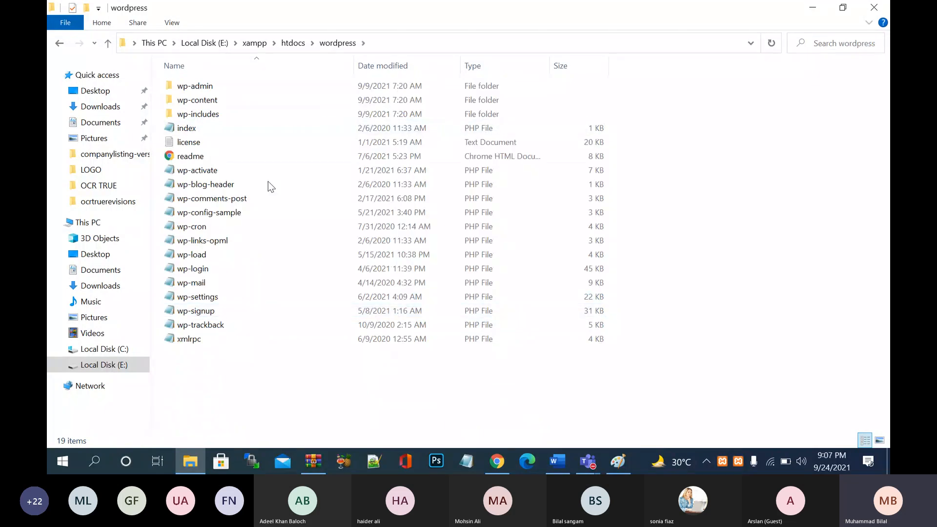
pyautogui.press('BackSpace')
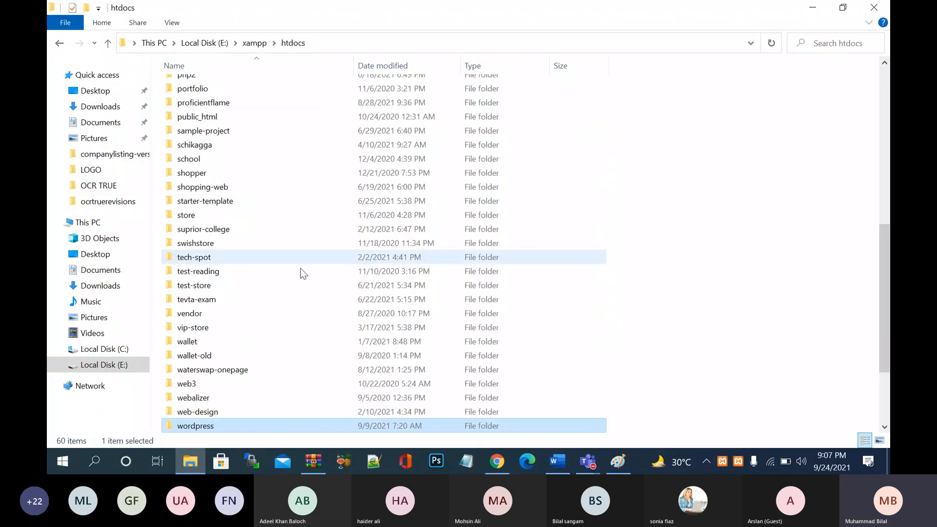
pyautogui.doubleClick(241, 426)
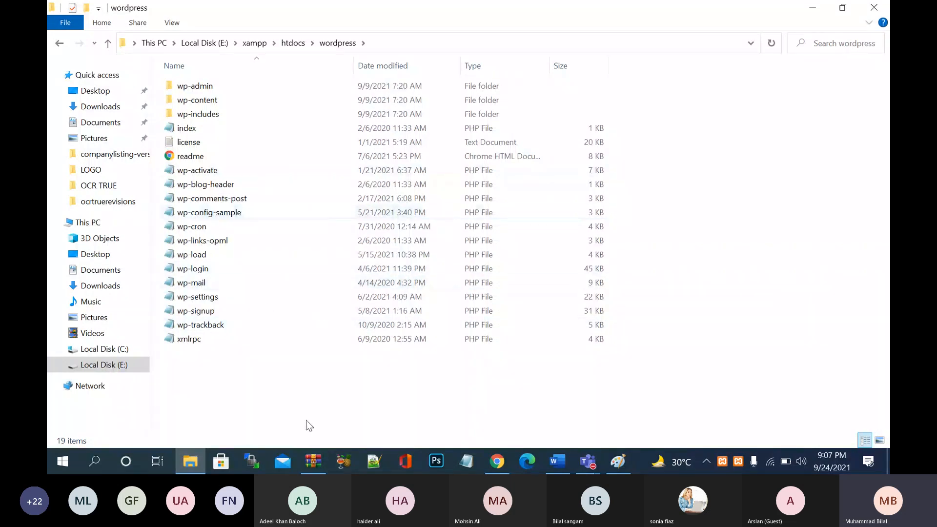
pyautogui.click(293, 43)
pyautogui.scroll(-3, 310, 294)
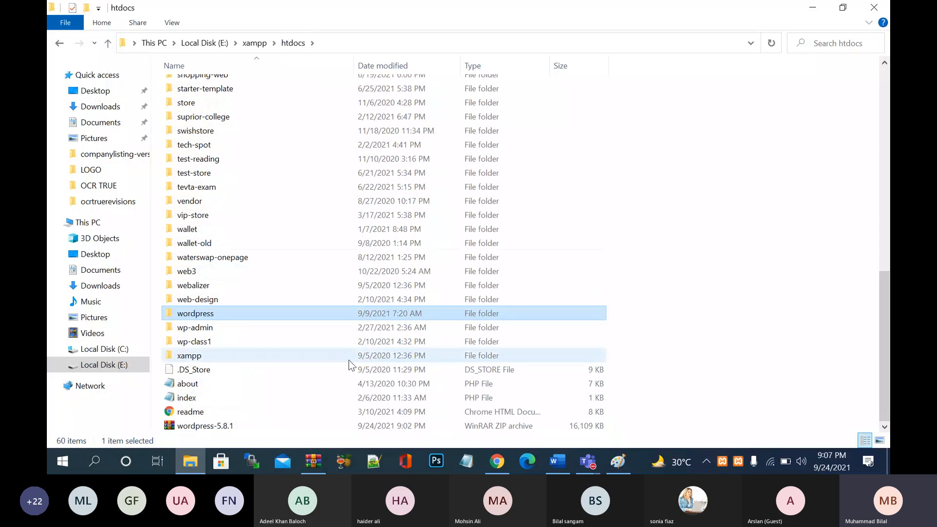
pyautogui.click(499, 462)
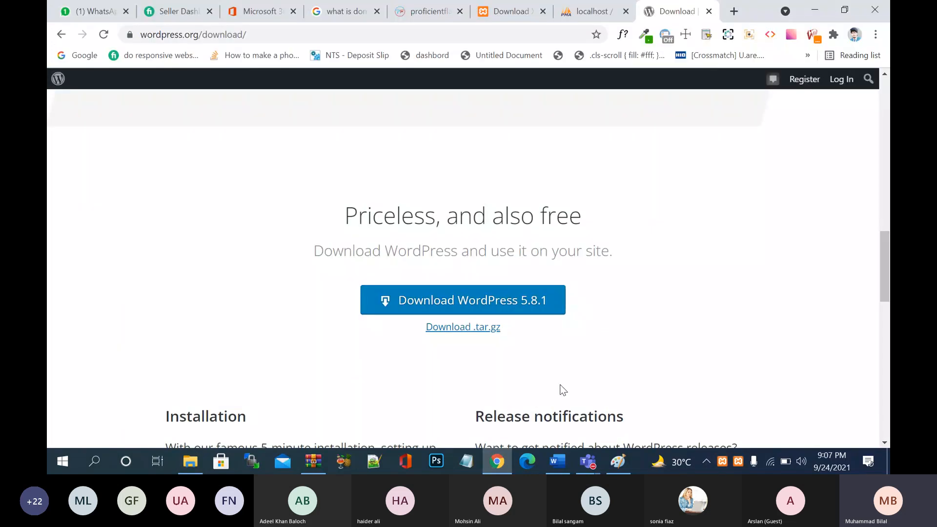
# - Close the WordPress download tab and bring the htdocs File Explorer window to the front
pyautogui.click(710, 12)
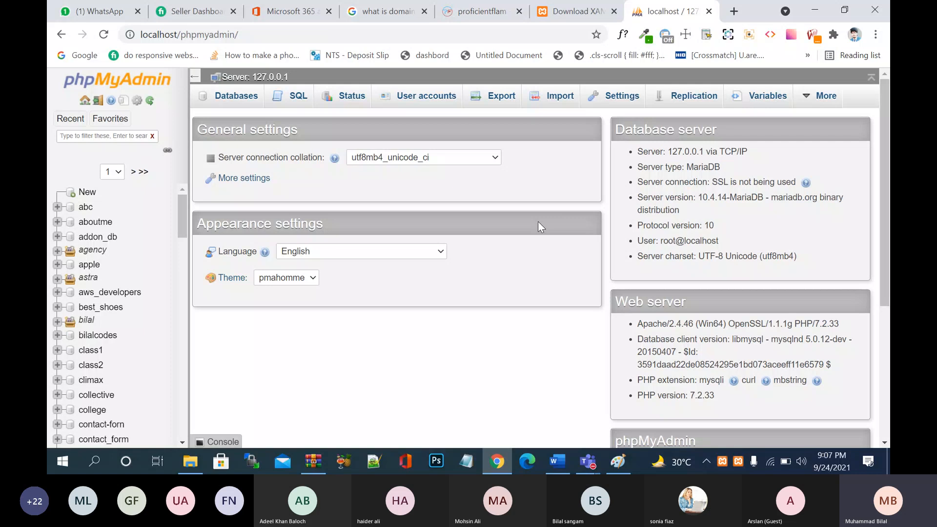
pyautogui.click(737, 15)
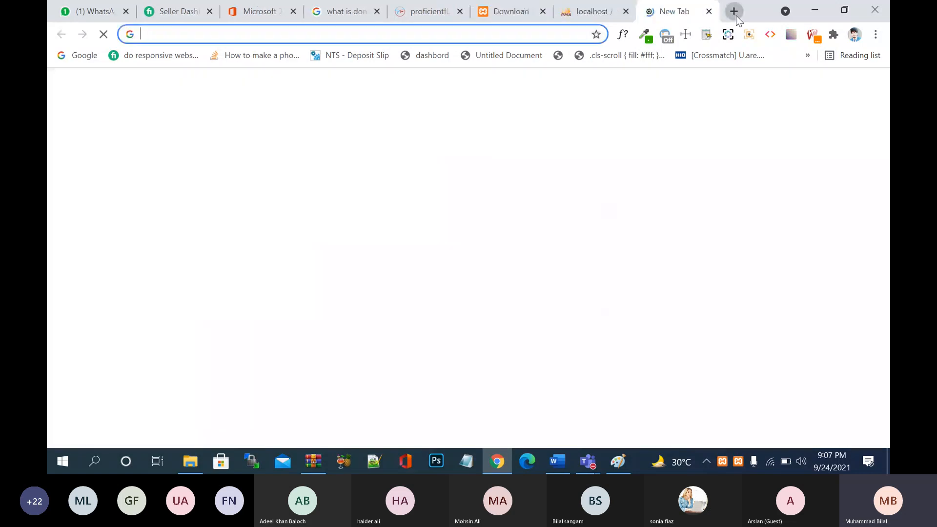
pyautogui.click(709, 11)
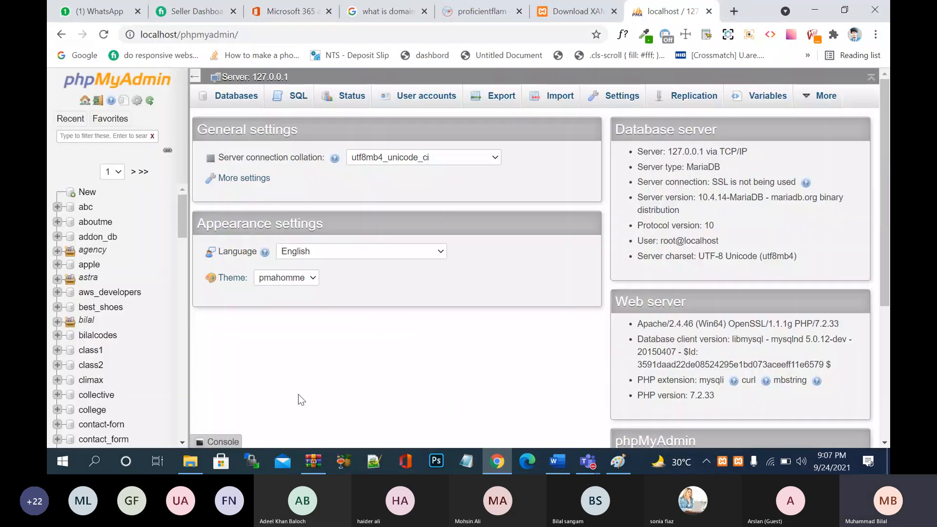
pyautogui.click(190, 461)
# - Rename the wordpress folder in htdocs to first-lecture
pyautogui.rightClick(254, 315)
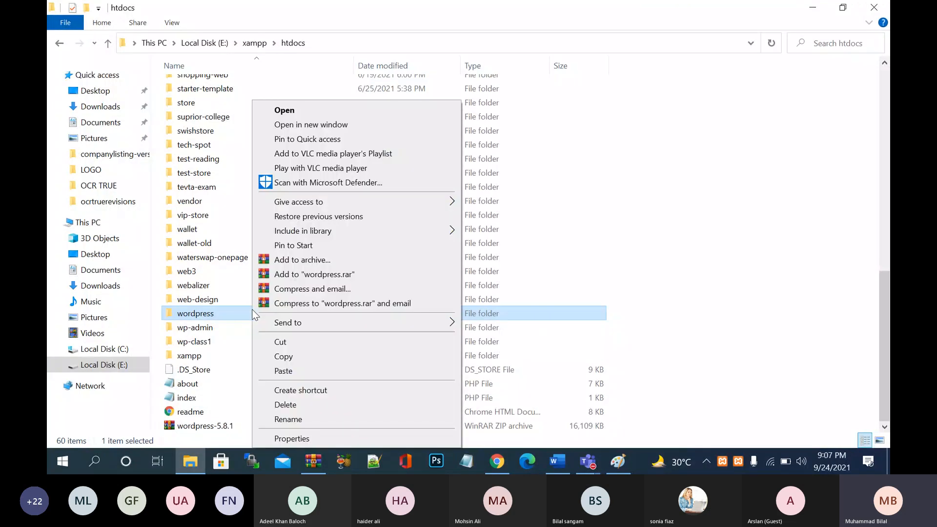
pyautogui.click(301, 420)
pyautogui.write('fi')
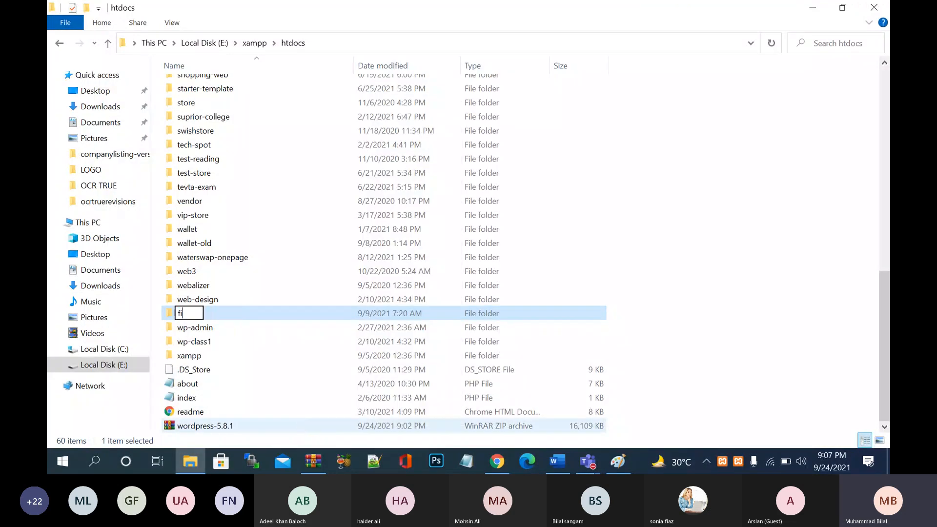
pyautogui.write('rst-lecture')
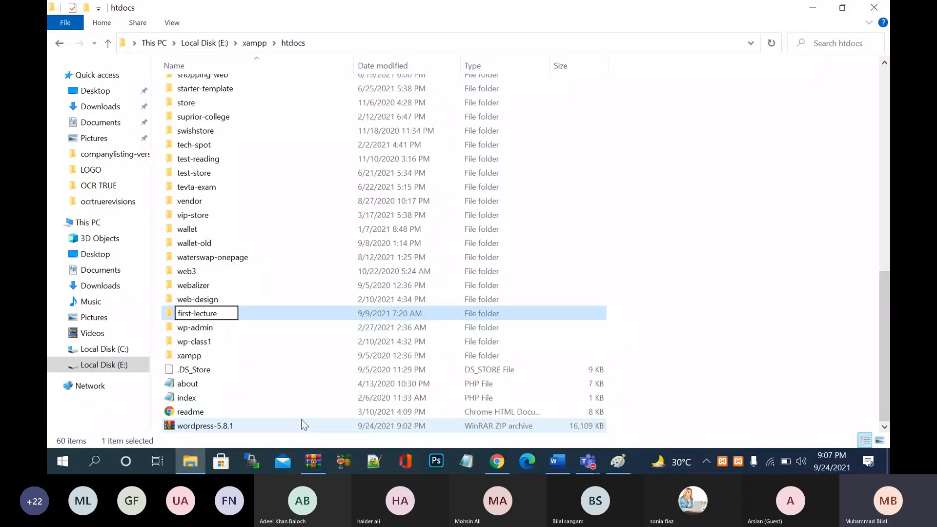
pyautogui.hotkey('ctrl', 'a')
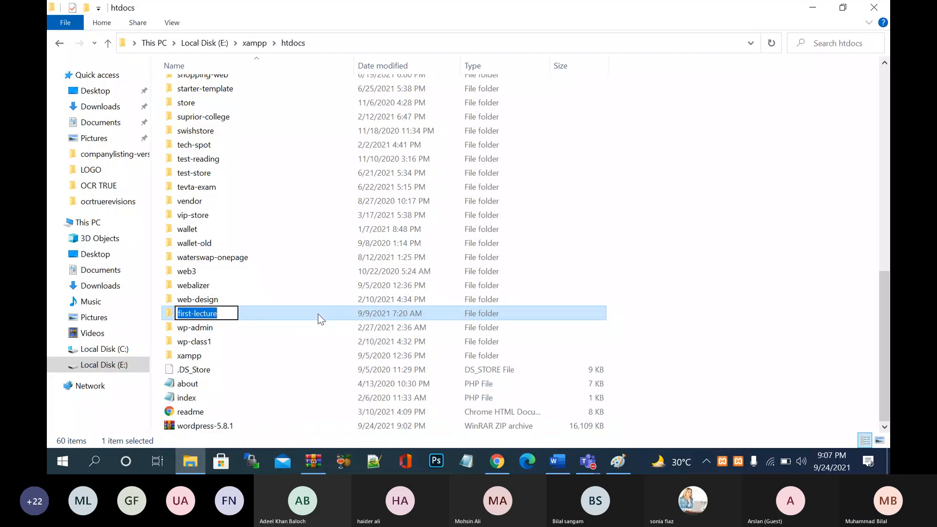
pyautogui.press('Return')
# - Locate and select the renamed first-lecture folder in the htdocs listing
pyautogui.click(292, 319)
pyautogui.scroll(1, 294, 182)
pyautogui.scroll(1, 293, 181)
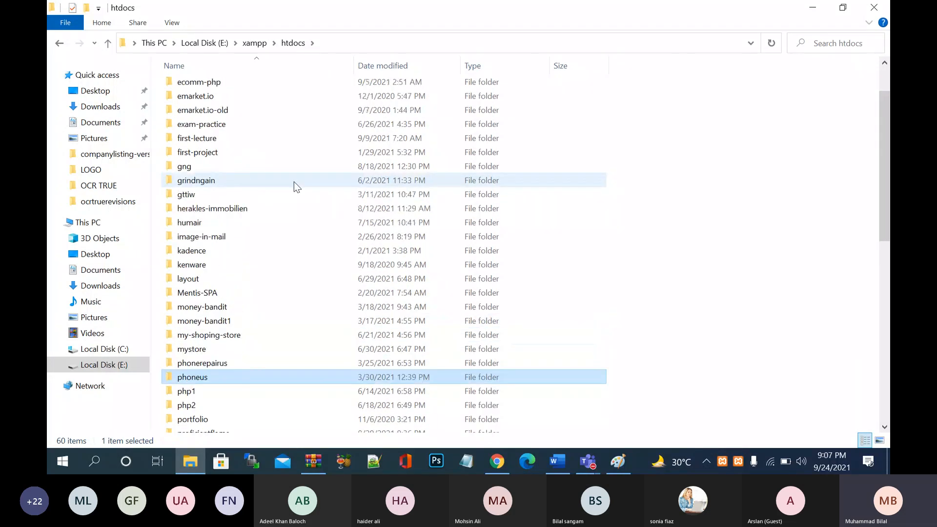
pyautogui.click(257, 138)
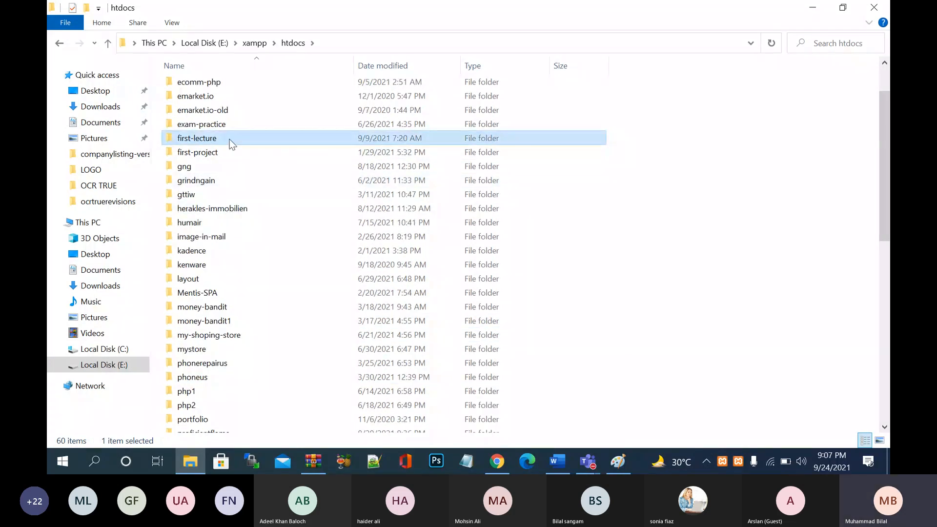
pyautogui.moveTo(232, 144)
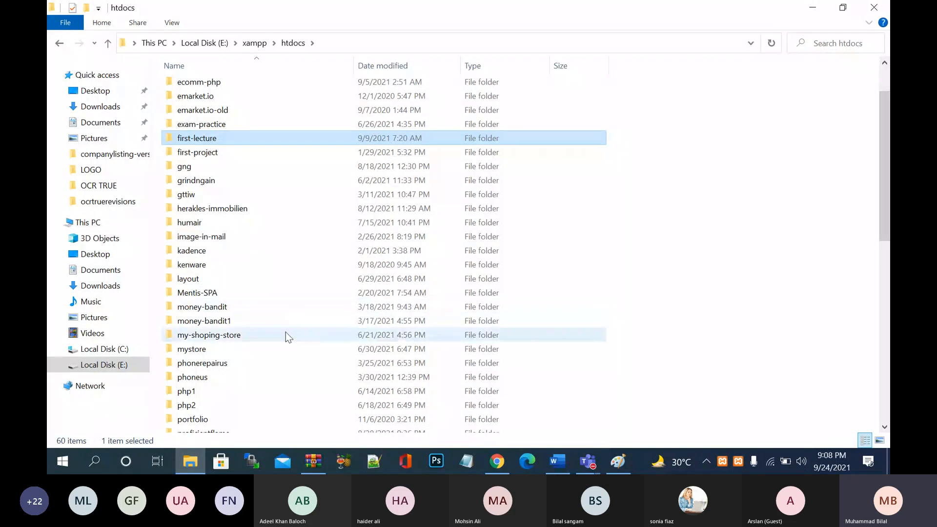
pyautogui.scroll(-10, 278, 312)
pyautogui.scroll(4, 275, 297)
pyautogui.scroll(-4, 275, 298)
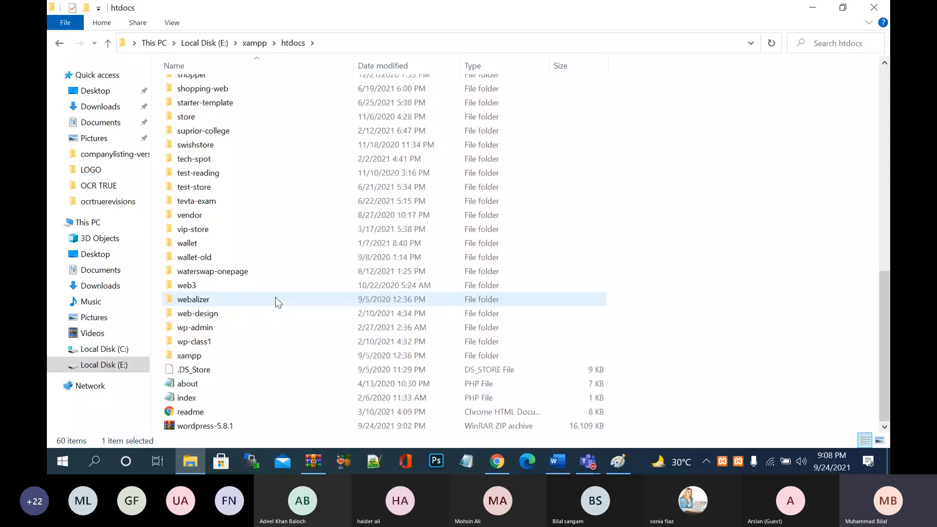
pyautogui.scroll(10, 276, 297)
# - Load localhost/first-lecture/ in a new Chrome tab to start the WordPress setup
pyautogui.click(497, 463)
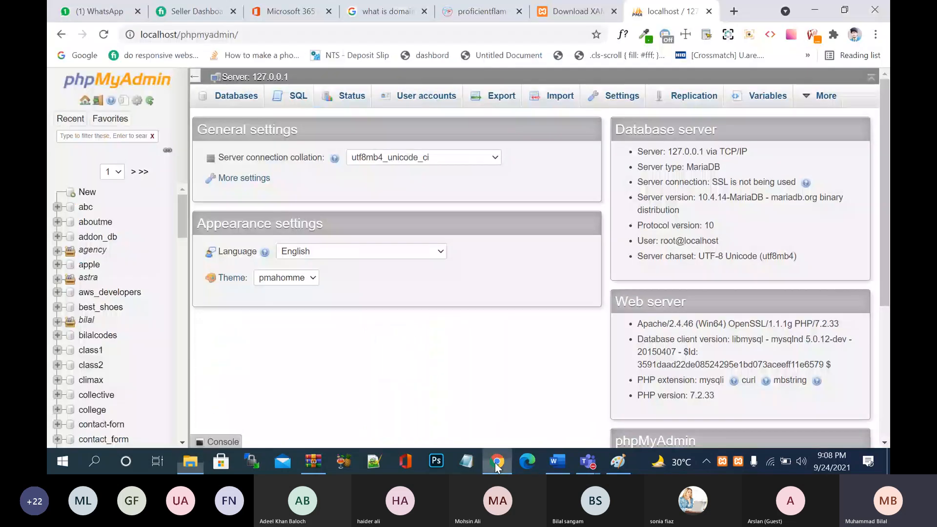
pyautogui.hotkey('ctrl', 't')
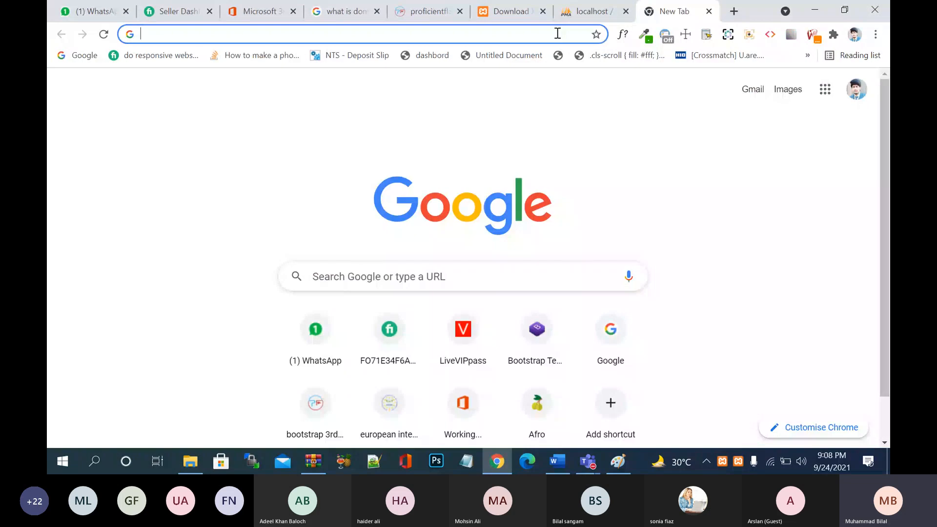
pyautogui.write('lo')
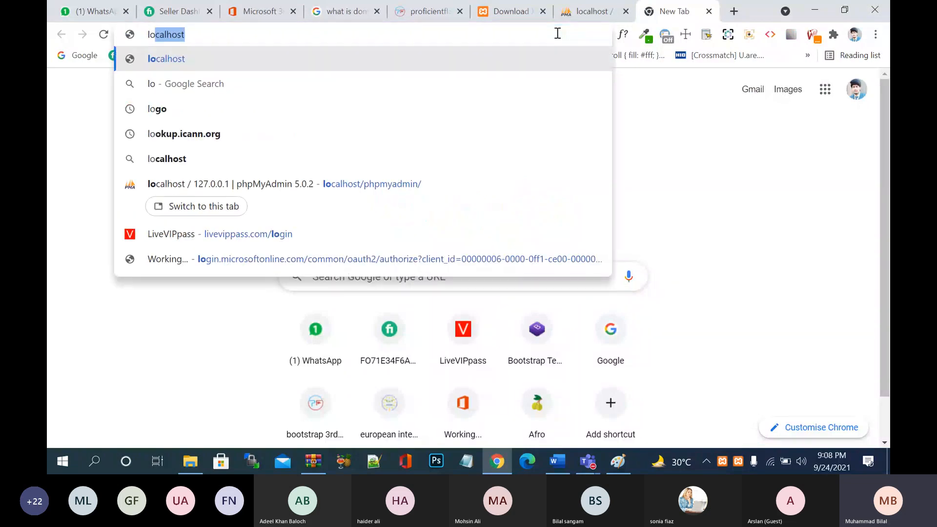
pyautogui.write('calhost')
pyautogui.press('Delete')
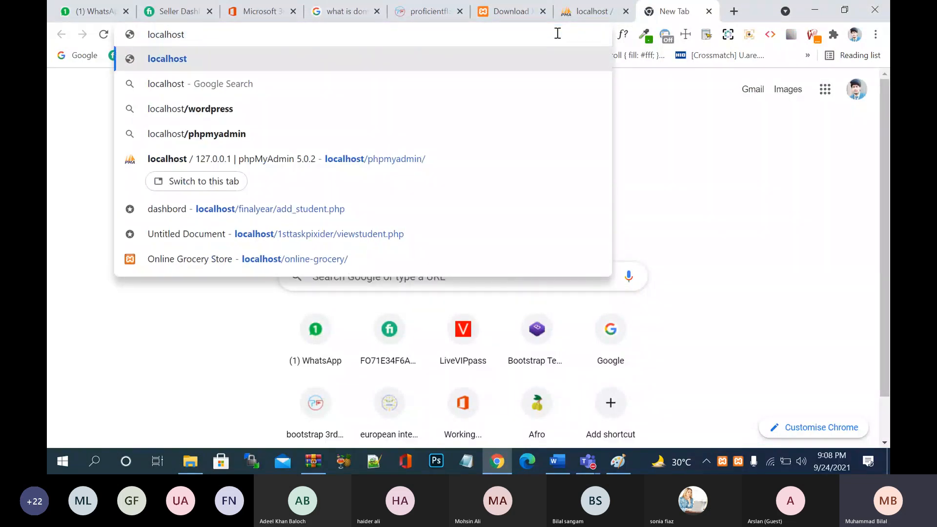
pyautogui.write('/')
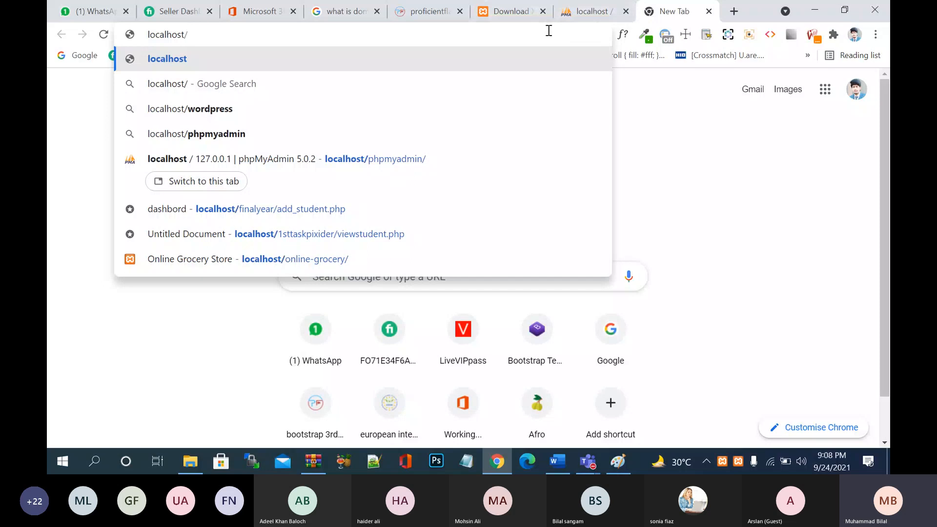
pyautogui.click(586, 20)
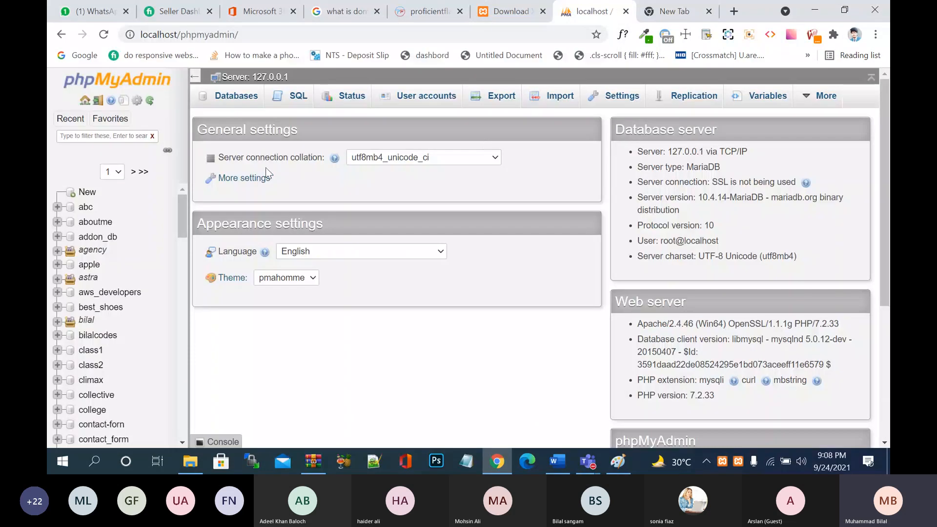
pyautogui.click(706, 15)
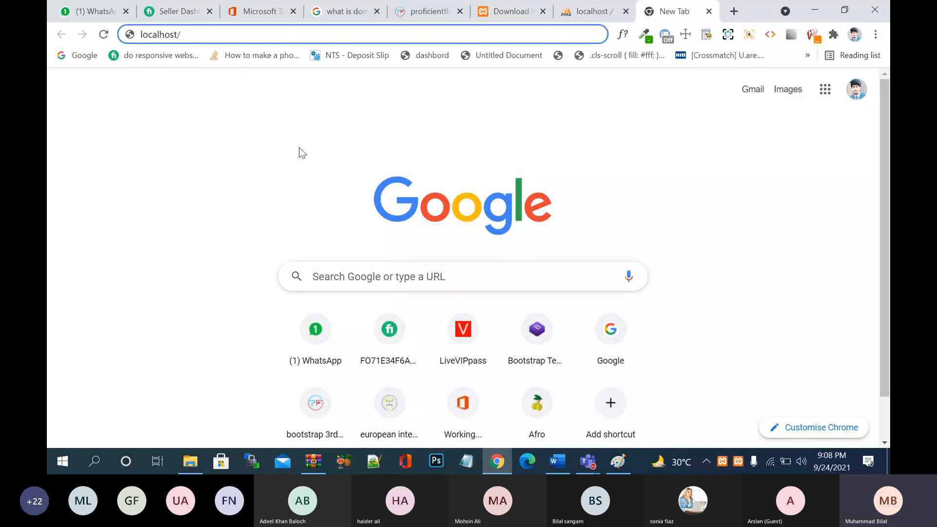
pyautogui.write('pri')
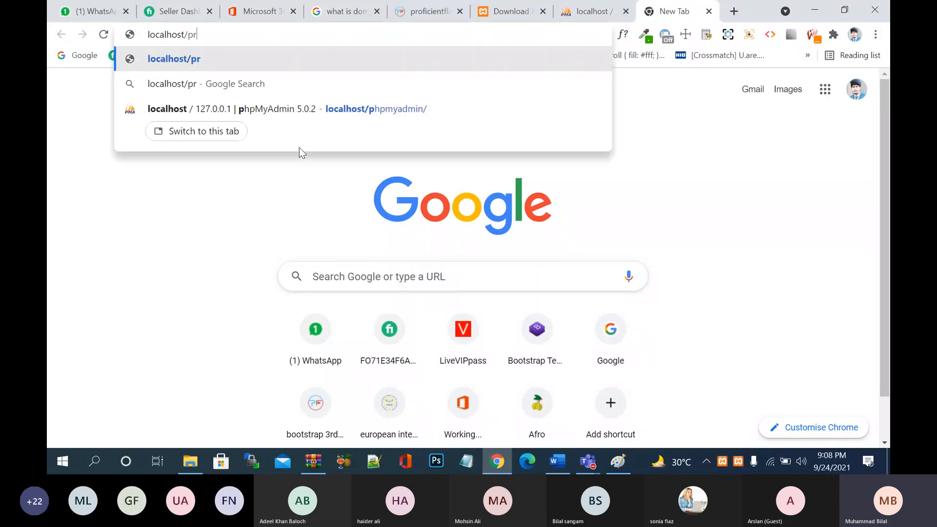
pyautogui.press('BackSpace')
pyautogui.press('BackSpace')
pyautogui.press('BackSpace')
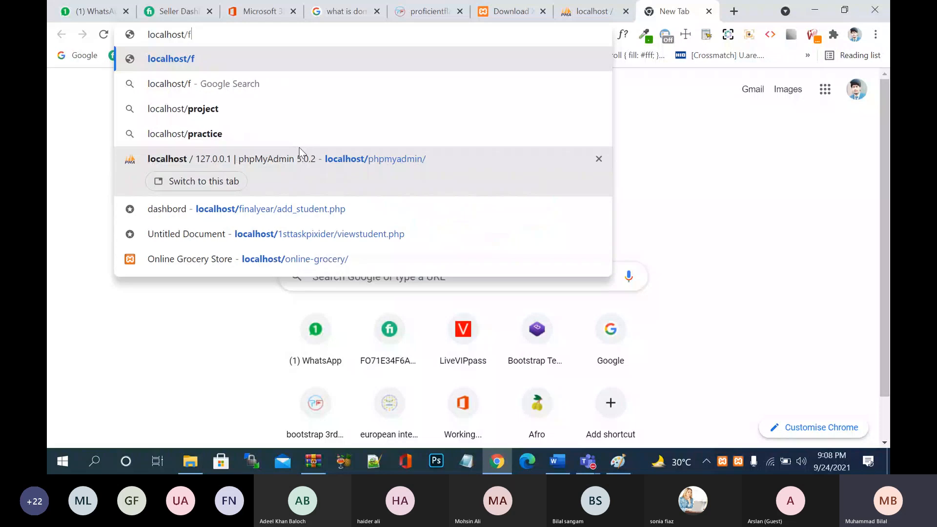
pyautogui.write('first-')
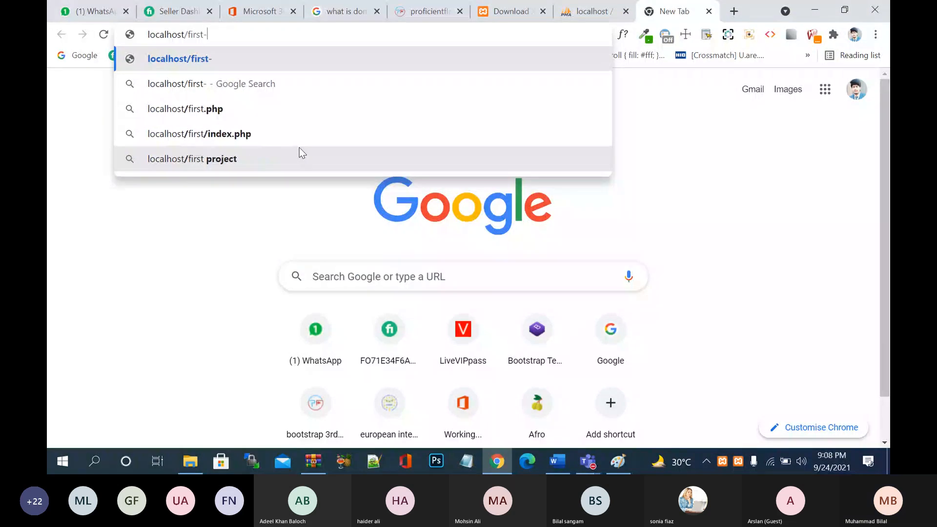
pyautogui.write('lecture')
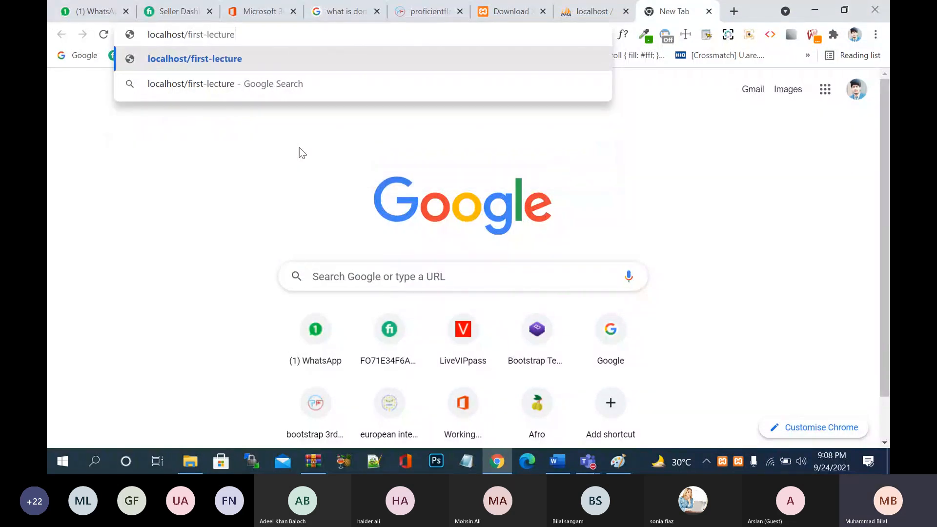
pyautogui.write('/')
pyautogui.press('Return')
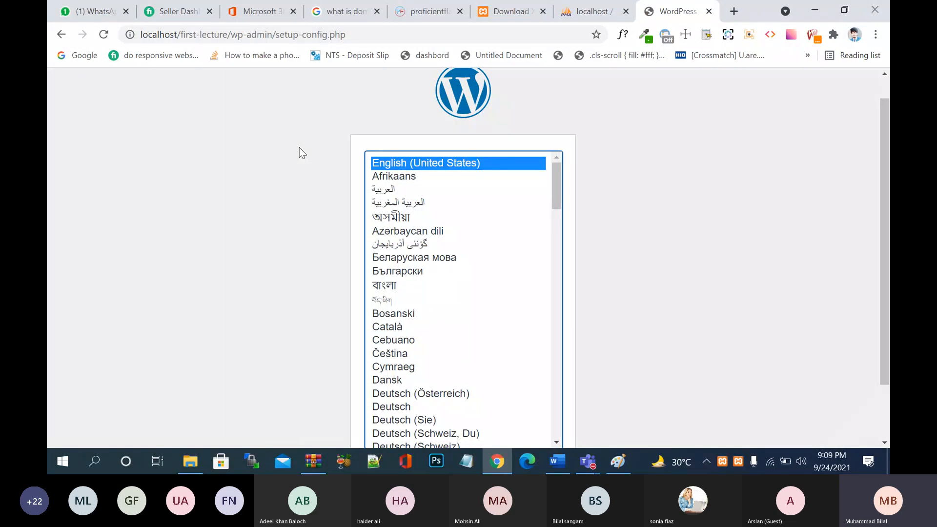
# - Continue with English (United States) and read the Welcome to WordPress page
pyautogui.scroll(-3, 299, 147)
pyautogui.click(546, 409)
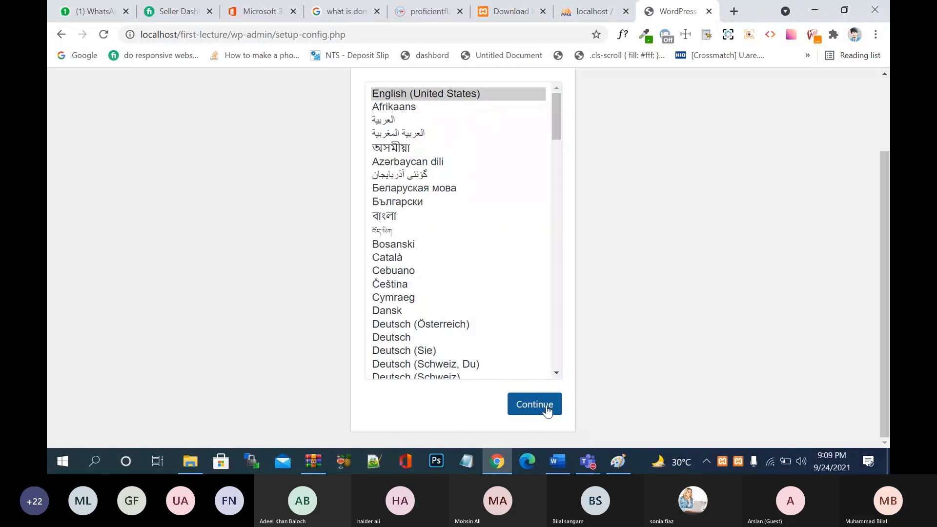
pyautogui.scroll(-1, 530, 306)
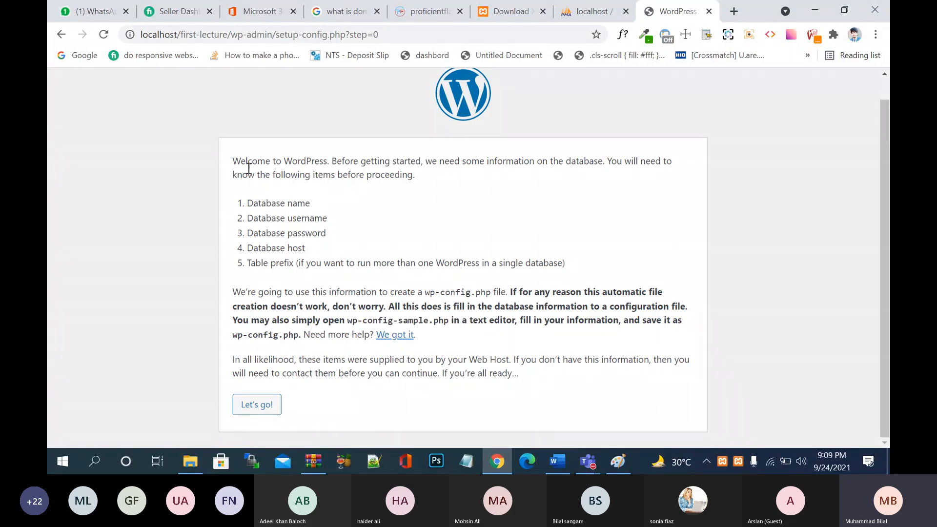
pyautogui.moveTo(233, 162); pyautogui.dragTo(328, 162)
pyautogui.click(430, 173)
# - On phpMyAdmin's Databases page, enter first_lecture as the new database name and create it
pyautogui.click(587, 18)
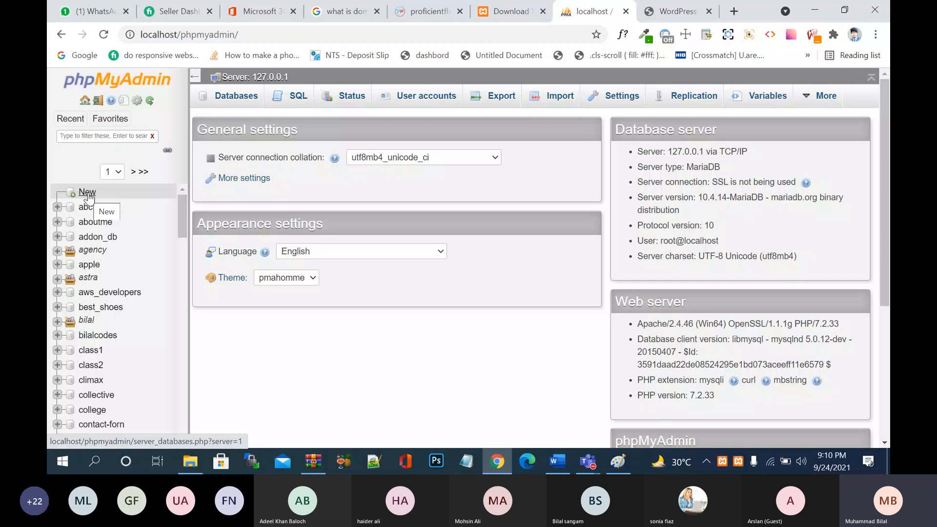
pyautogui.click(238, 98)
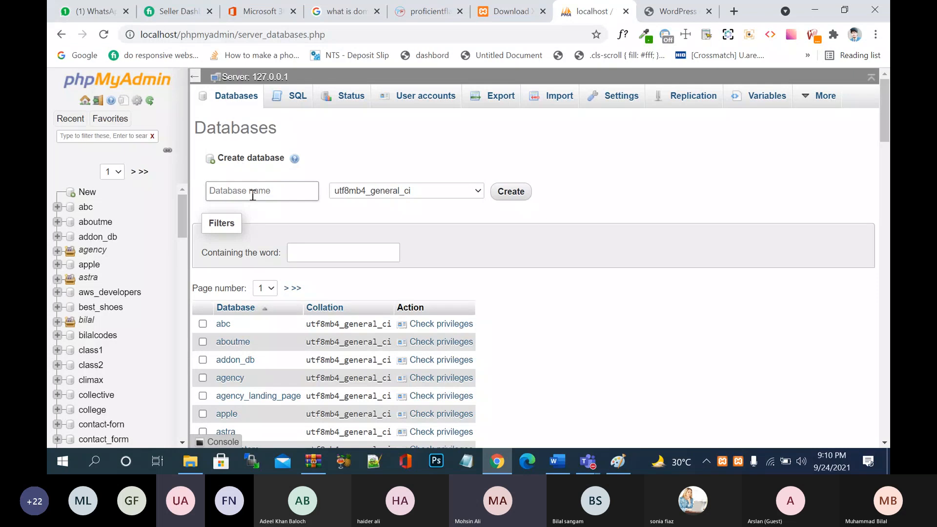
pyautogui.write('firs')
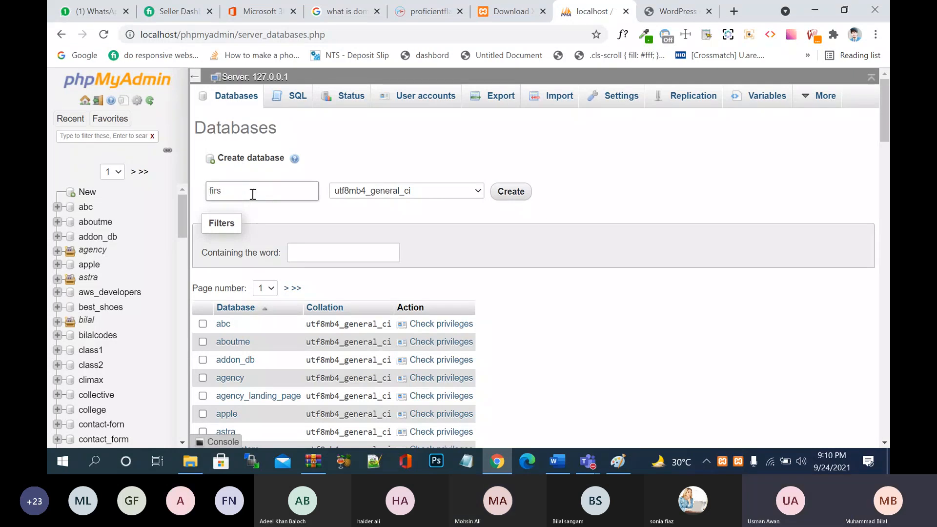
pyautogui.write('t')
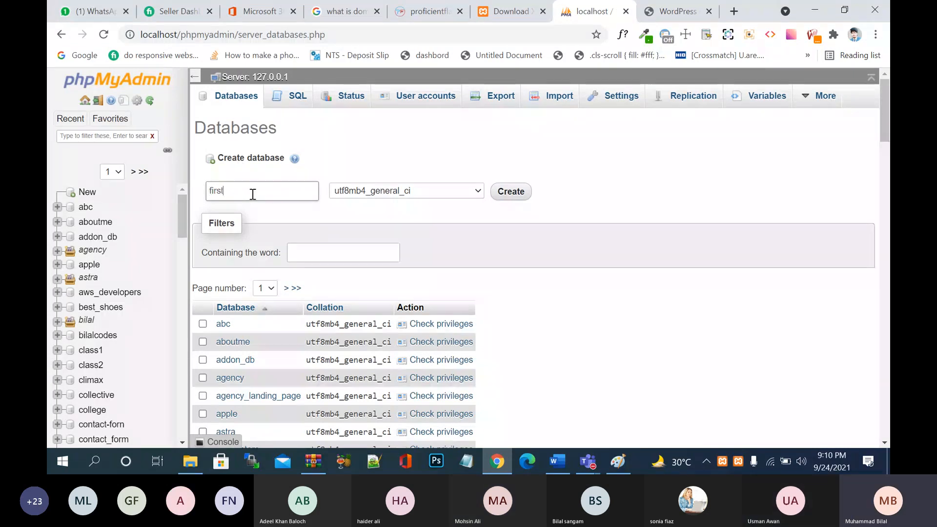
pyautogui.write('lec')
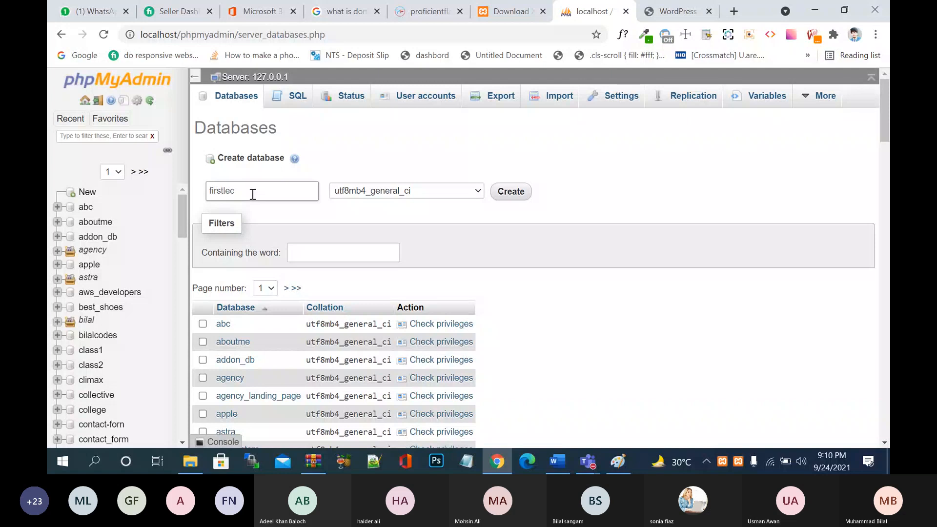
pyautogui.write('ture')
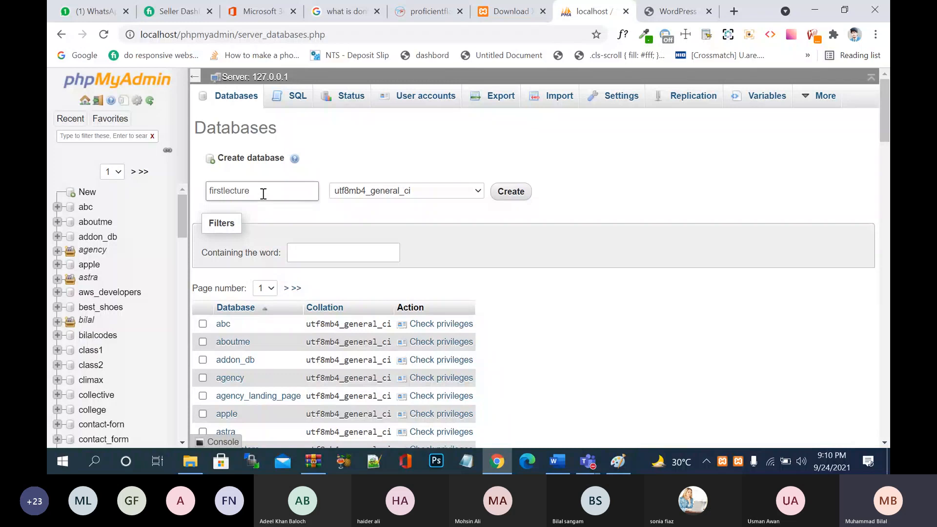
pyautogui.click(676, 10)
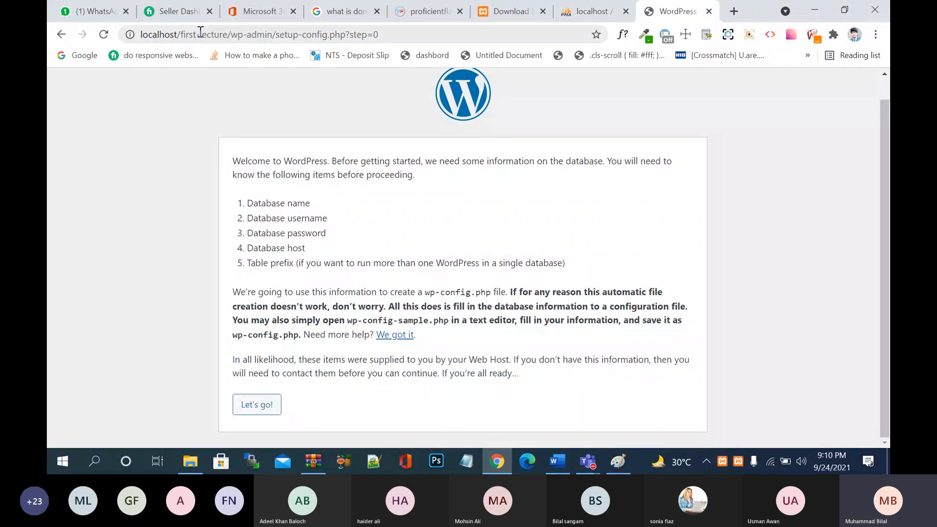
pyautogui.click(576, 13)
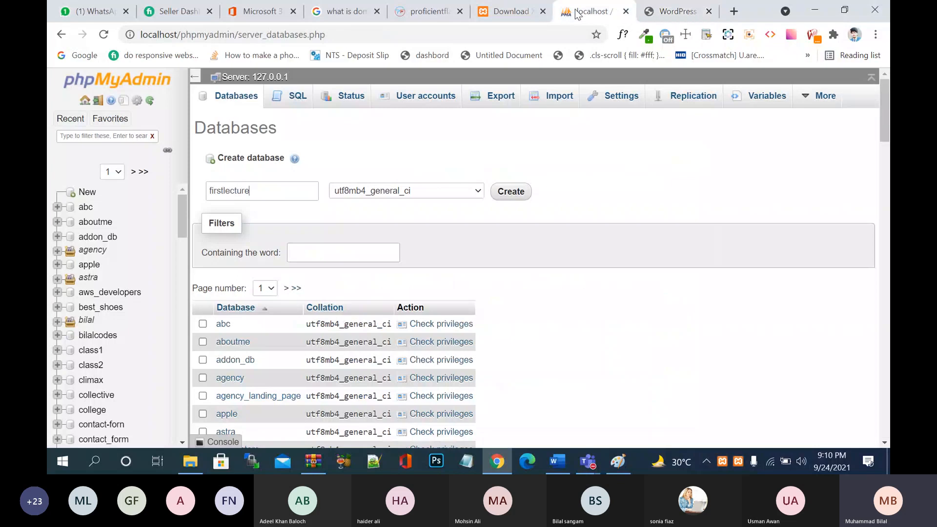
pyautogui.click(232, 196)
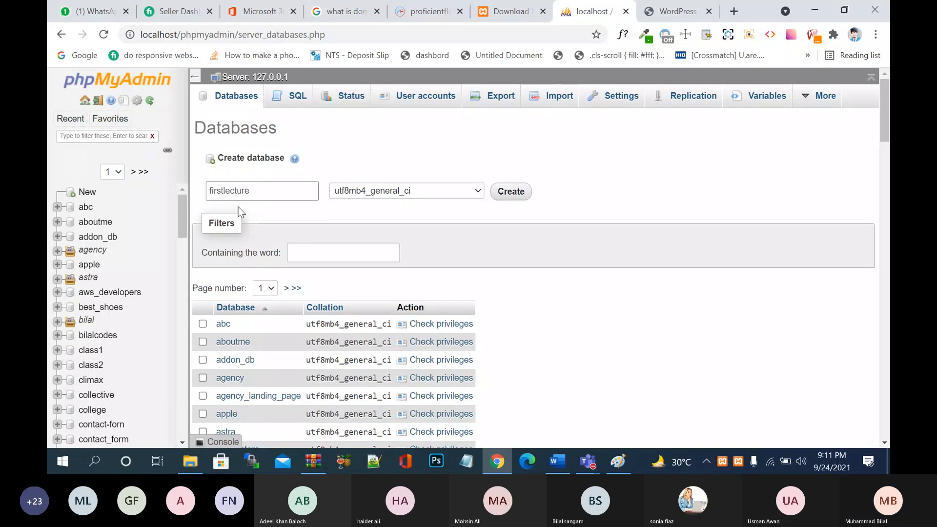
pyautogui.write('_')
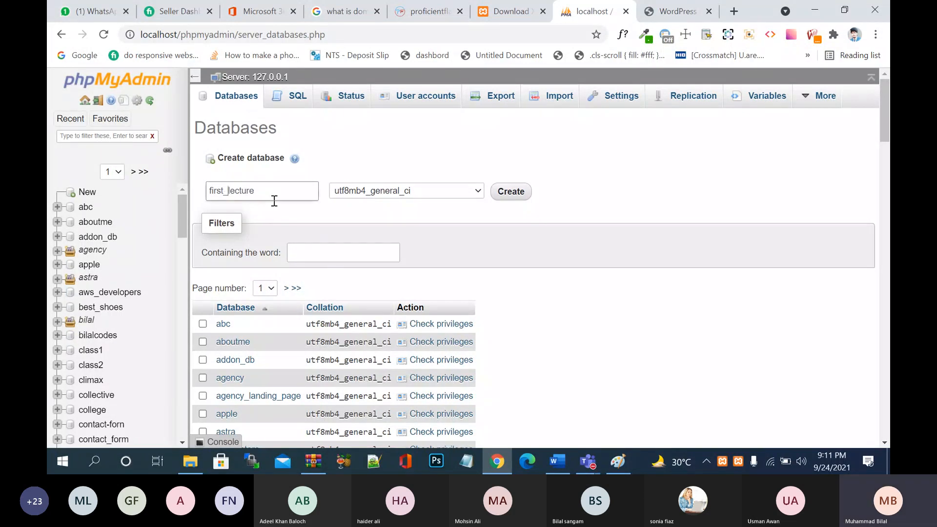
pyautogui.click(669, 14)
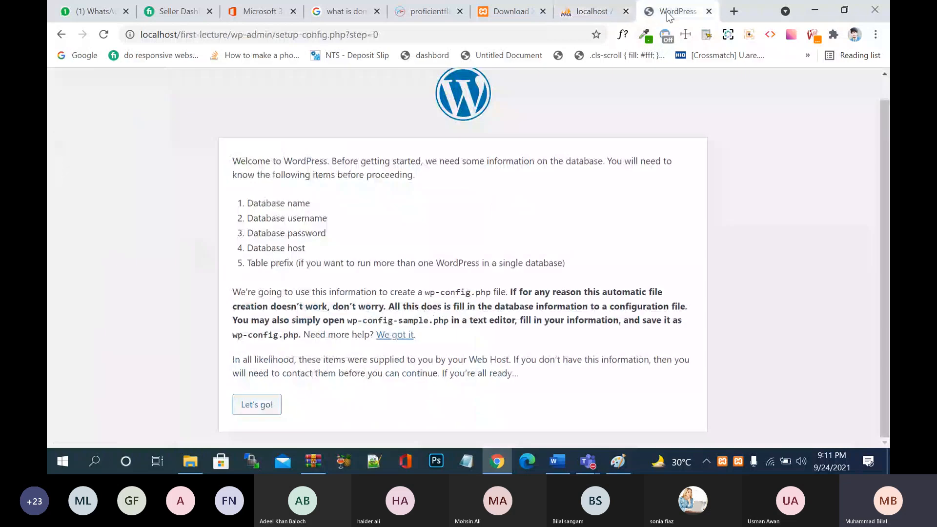
pyautogui.click(591, 15)
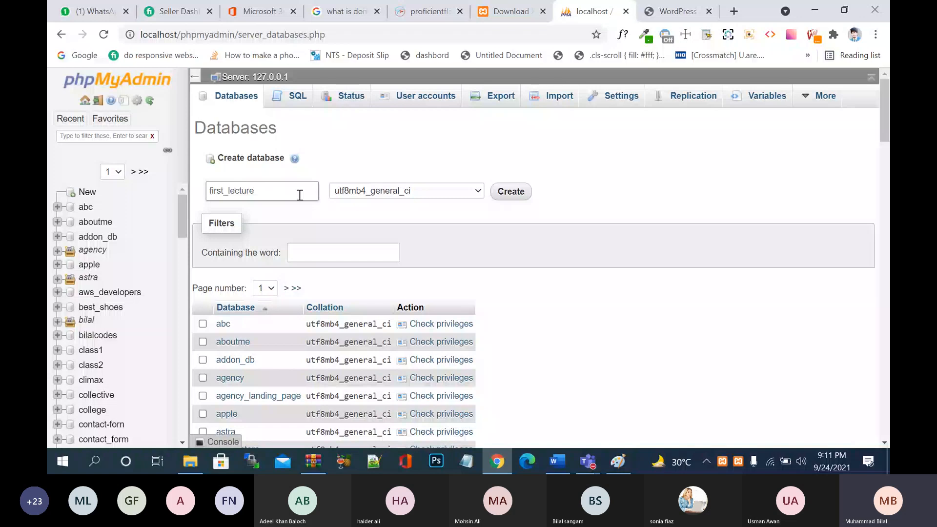
pyautogui.click(312, 226)
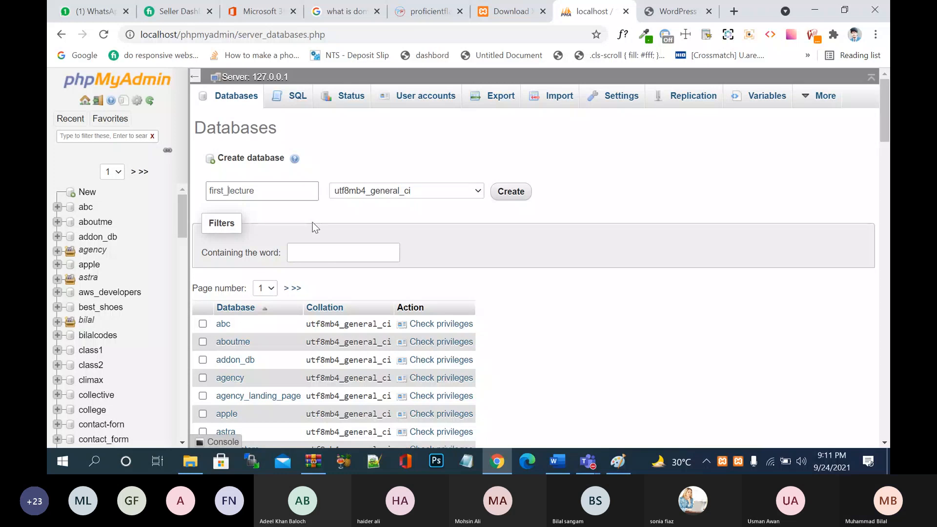
pyautogui.click(507, 192)
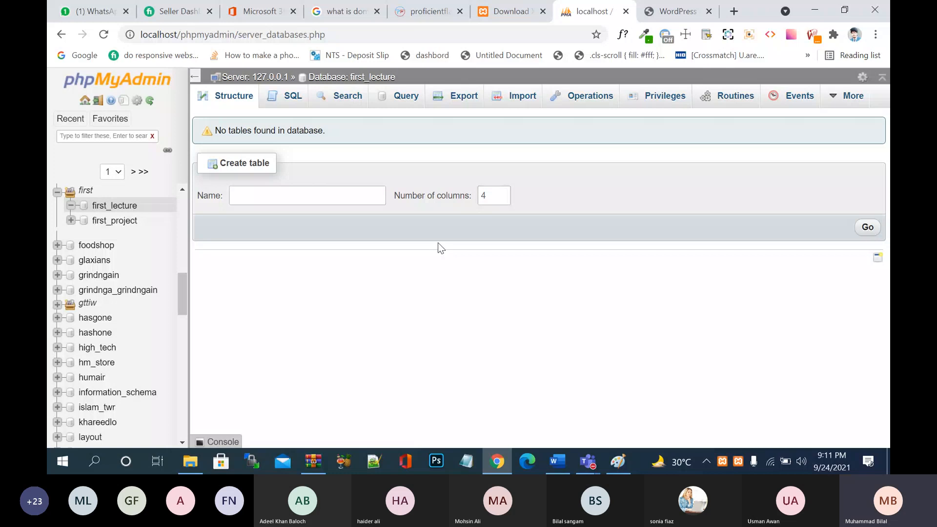
# - Close the phpMyAdmin tab and highlight the Database name and Database username items
pyautogui.click(626, 11)
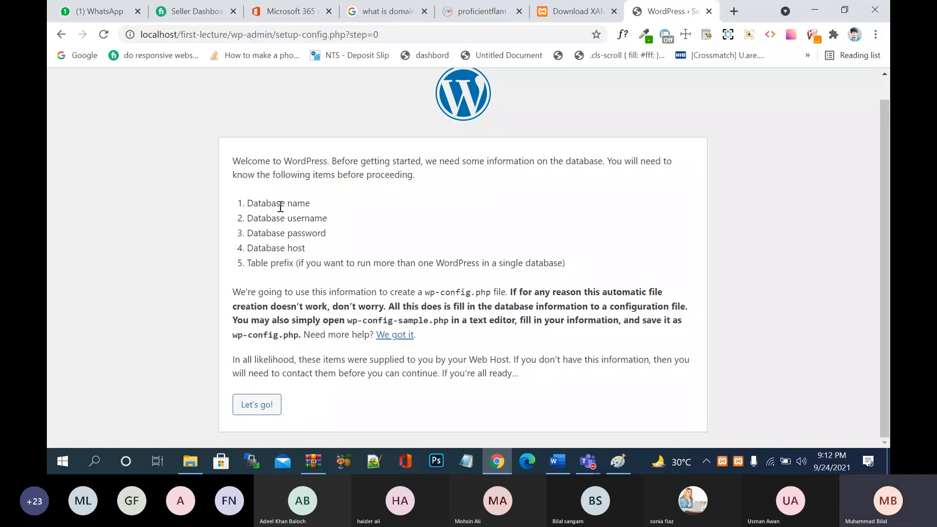
pyautogui.moveTo(248, 205); pyautogui.dragTo(273, 203)
pyautogui.moveTo(272, 202); pyautogui.dragTo(323, 205)
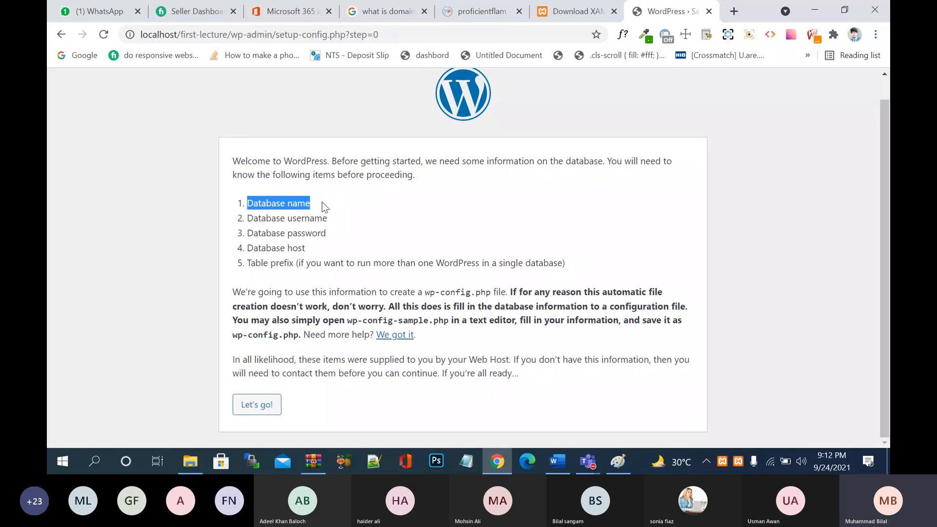
pyautogui.click(323, 205)
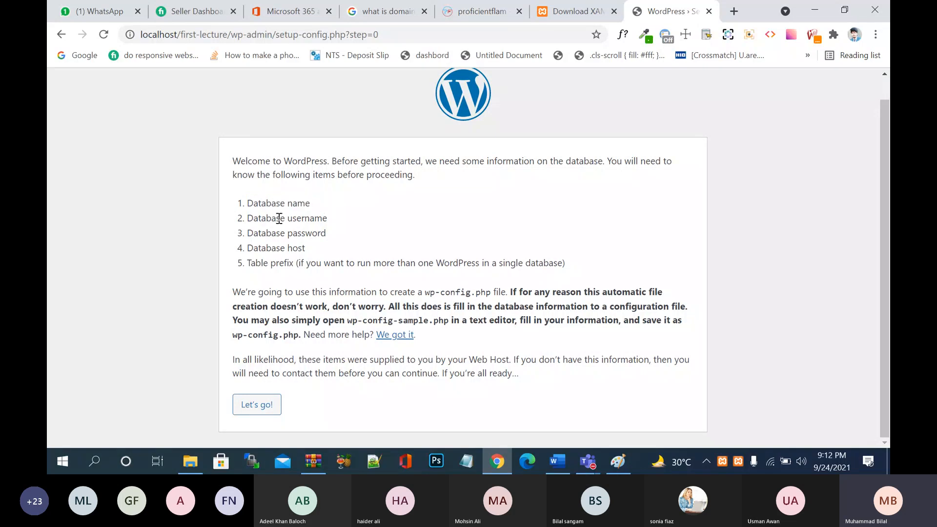
pyautogui.moveTo(280, 219); pyautogui.dragTo(346, 222)
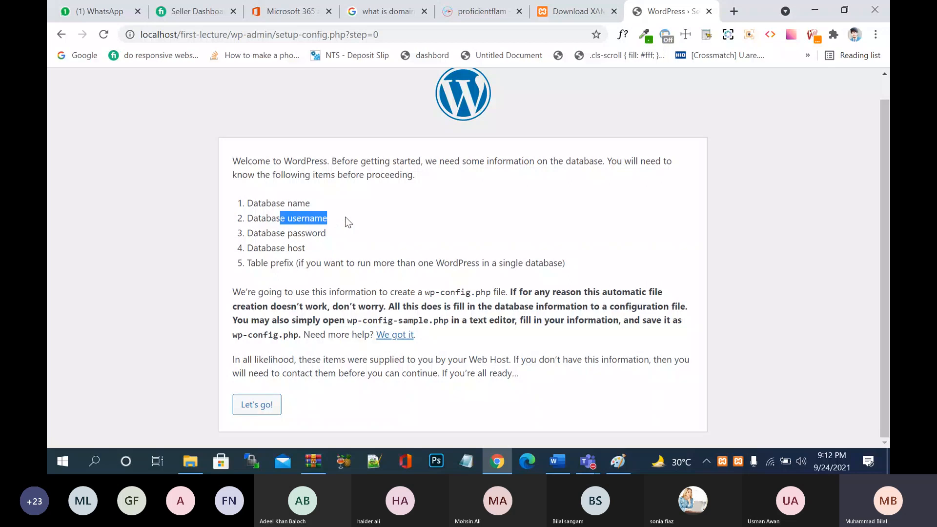
pyautogui.click(348, 222)
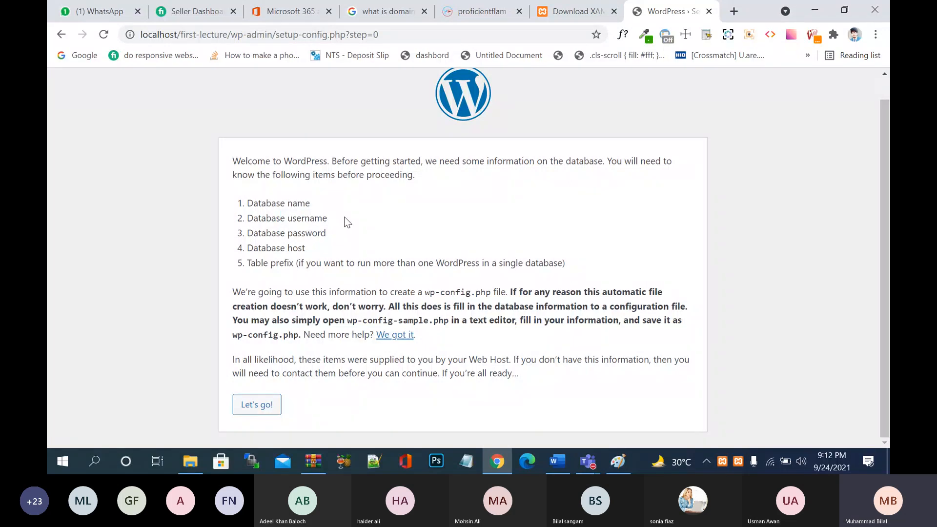
# - Sketch six freehand brush strokes at the upper left of the Paint canvas, then minimize Paint
pyautogui.click(623, 472)
pyautogui.moveTo(140, 119); pyautogui.dragTo(164, 185)
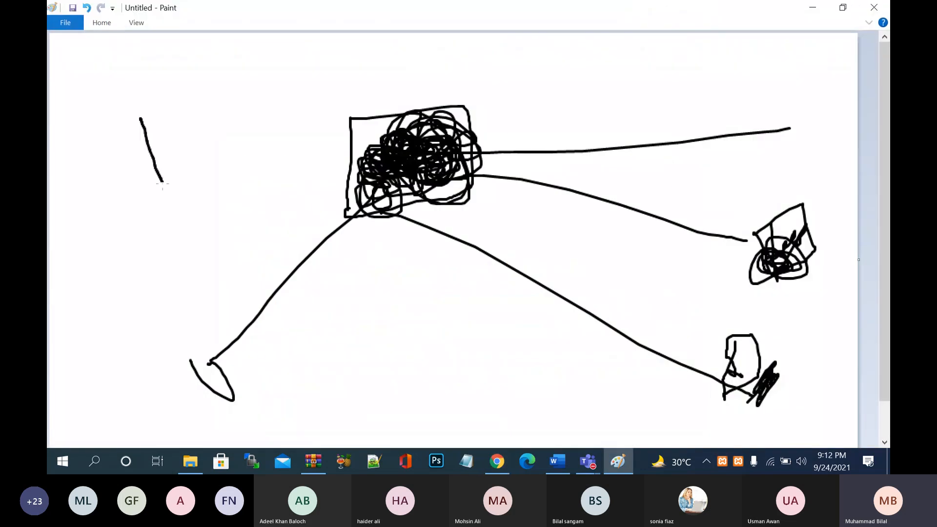
pyautogui.moveTo(155, 139)
pyautogui.mouseDown()
pyautogui.moveTo(141, 138)
pyautogui.moveTo(192, 154)
pyautogui.mouseUp()
pyautogui.moveTo(189, 122)
pyautogui.mouseDown()
pyautogui.moveTo(195, 139)
pyautogui.moveTo(215, 119)
pyautogui.moveTo(183, 122)
pyautogui.mouseUp()
pyautogui.moveTo(236, 91)
pyautogui.mouseDown()
pyautogui.moveTo(247, 104)
pyautogui.moveTo(263, 97)
pyautogui.moveTo(236, 88)
pyautogui.mouseUp()
pyautogui.moveTo(231, 56); pyautogui.dragTo(305, 91)
pyautogui.moveTo(237, 76); pyautogui.dragTo(259, 54)
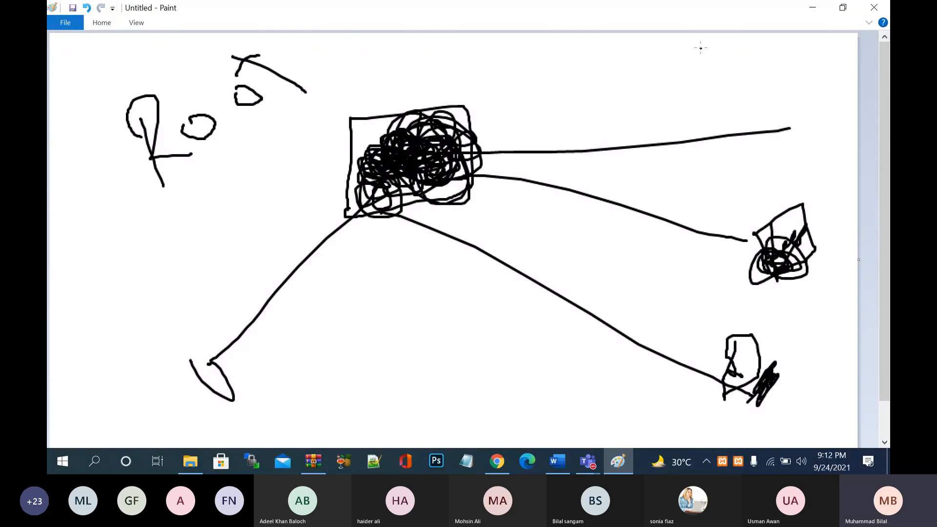
pyautogui.click(805, 8)
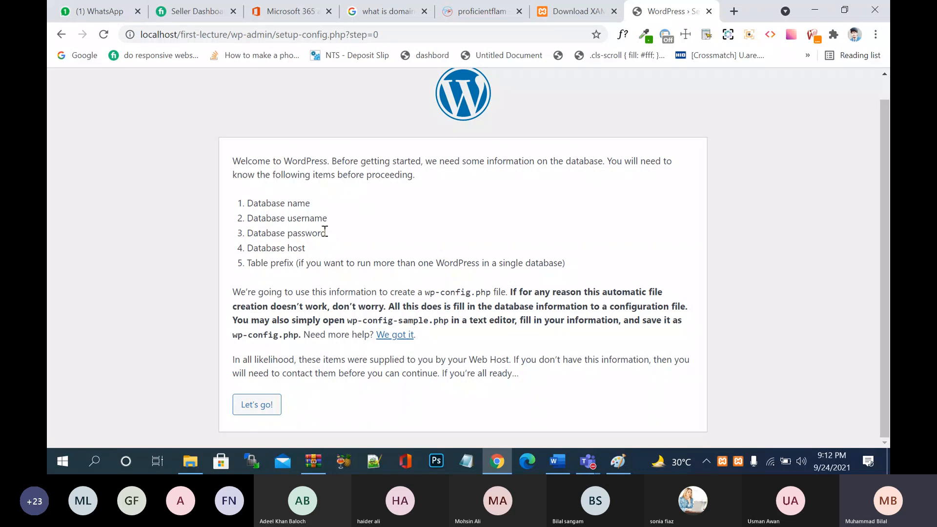
# - Highlight 'password' and 'host' in the required-details list, then continue with Let's go!
pyautogui.moveTo(291, 236); pyautogui.dragTo(336, 235)
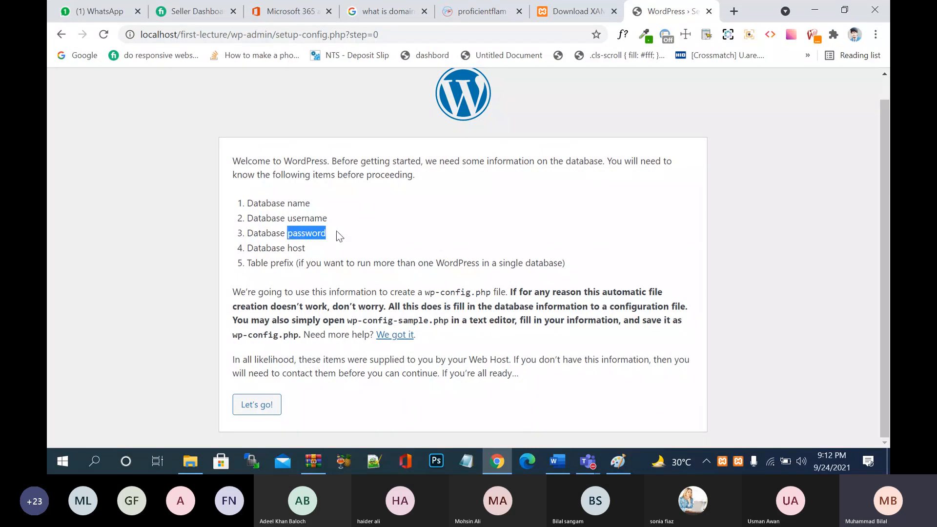
pyautogui.click(338, 236)
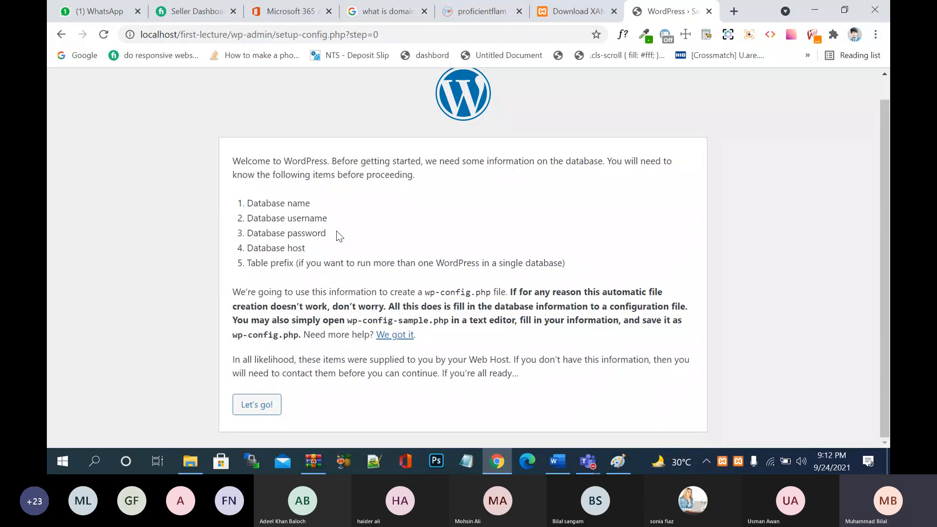
pyautogui.doubleClick(292, 248)
pyautogui.click(348, 265)
pyautogui.click(263, 405)
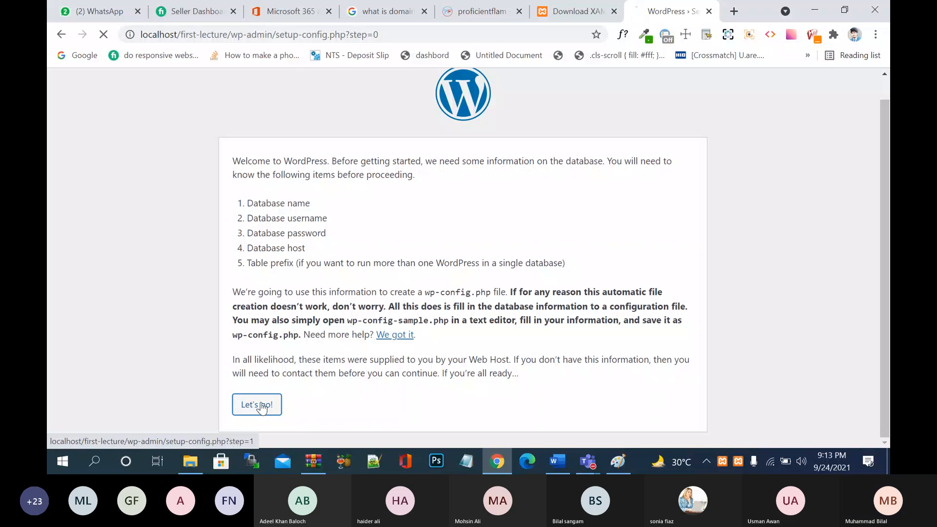
# - Set the database name to first_lecture and the database username to root
pyautogui.moveTo(434, 223); pyautogui.dragTo(350, 224)
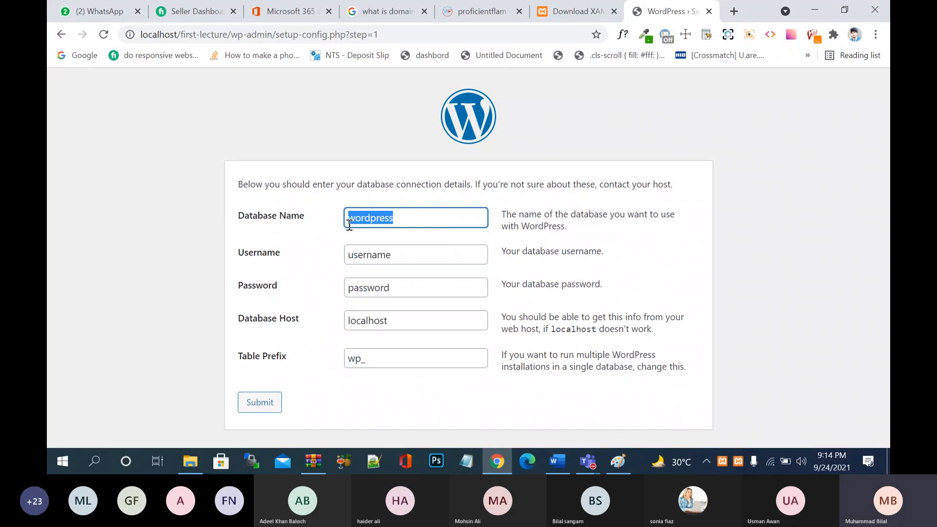
pyautogui.press('BackSpace')
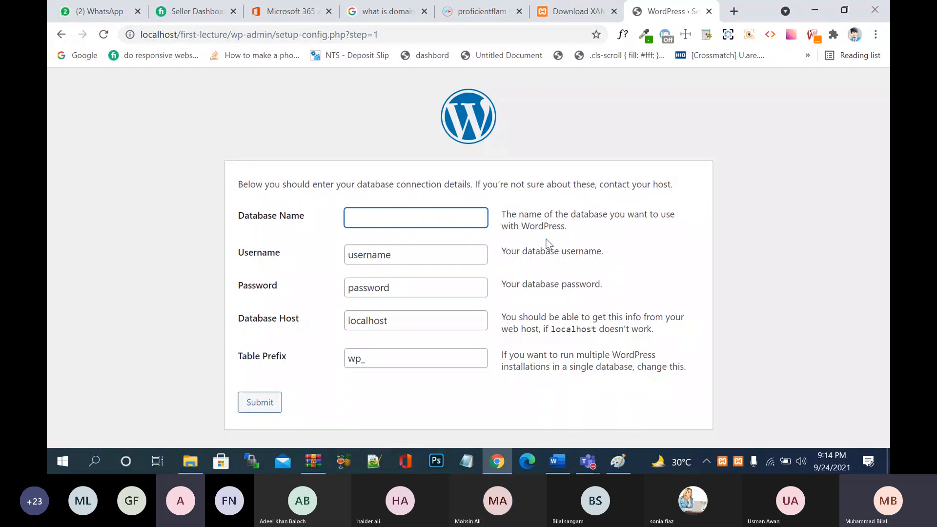
pyautogui.write('first_')
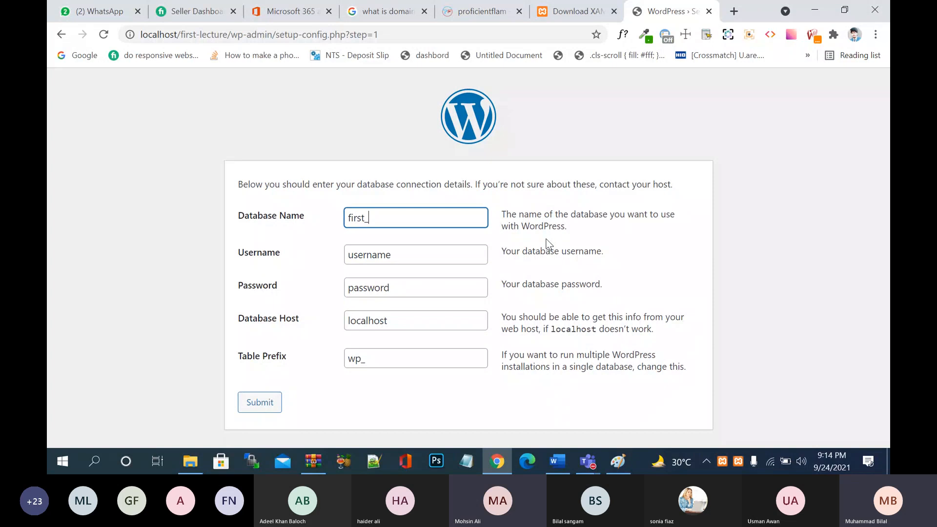
pyautogui.write('lecture')
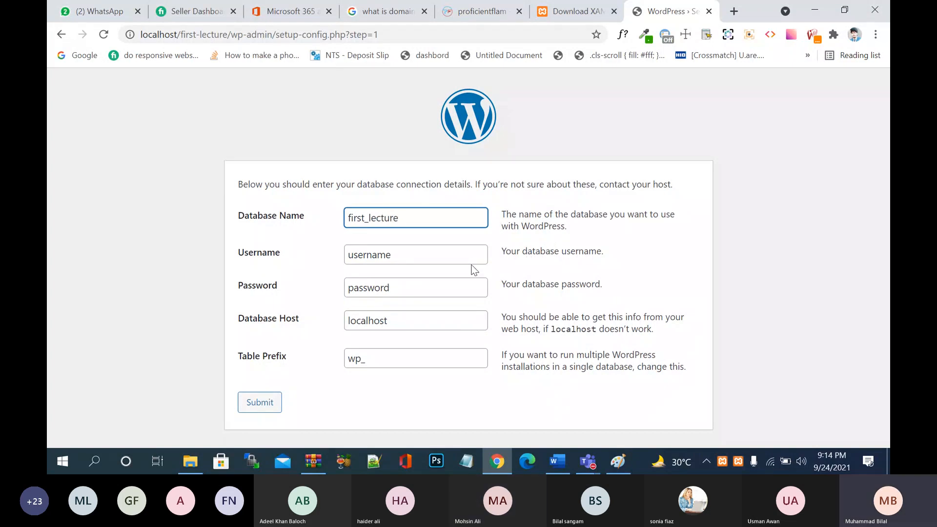
pyautogui.click(418, 263)
pyautogui.press('BackSpace')
pyautogui.press('BackSpace')
pyautogui.press('BackSpace')
pyautogui.press('BackSpace')
pyautogui.press('BackSpace')
pyautogui.press('BackSpace')
pyautogui.press('BackSpace')
pyautogui.press('BackSpace')
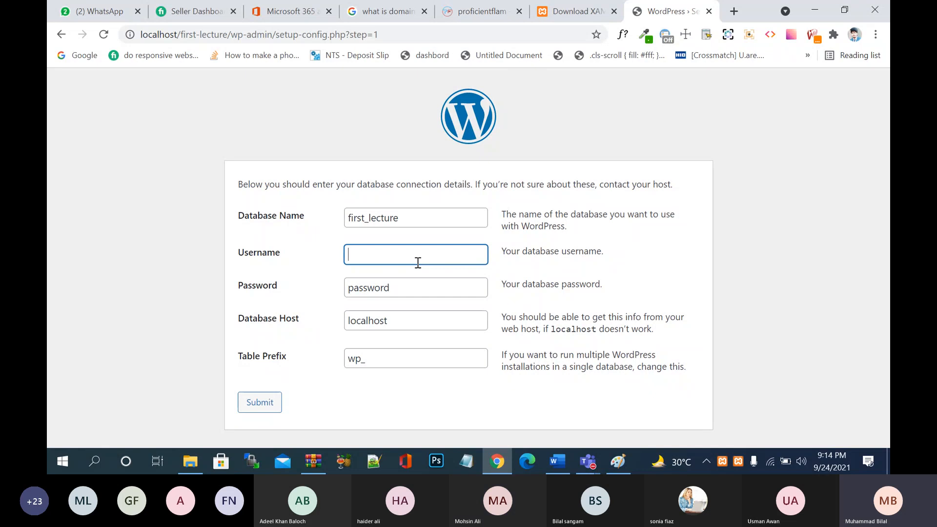
pyautogui.write('root')
# - Leave the database password completely blank and submit the connection details
pyautogui.moveTo(408, 290); pyautogui.dragTo(337, 289)
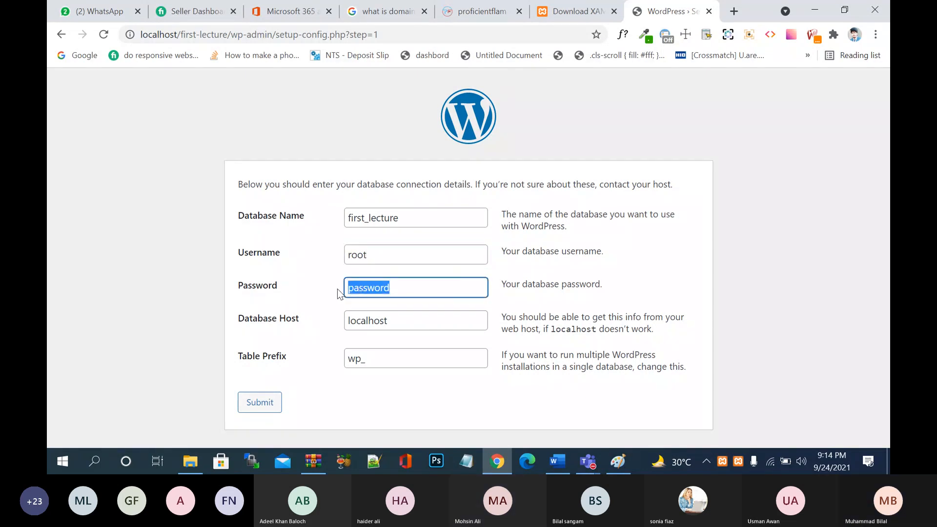
pyautogui.write('khali')
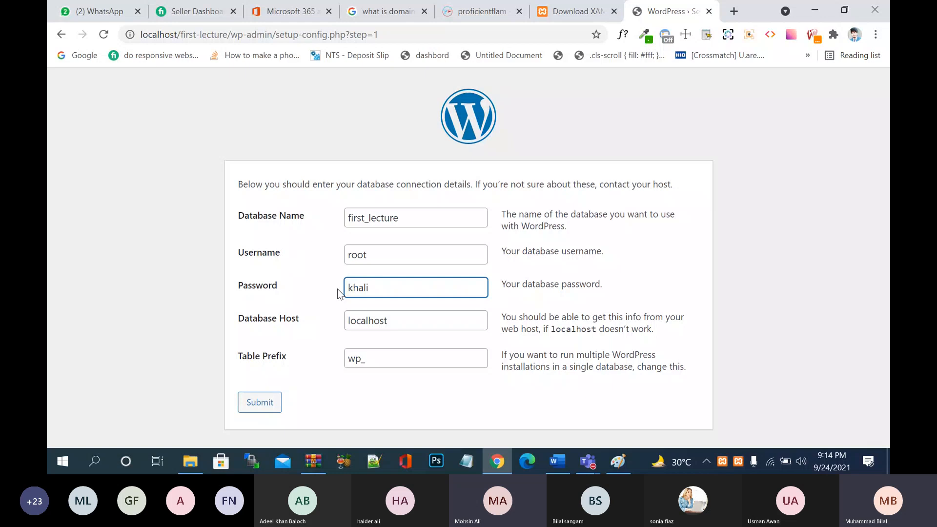
pyautogui.moveTo(376, 288); pyautogui.dragTo(348, 289)
pyautogui.write('emlty')
pyautogui.press('BackSpace')
pyautogui.press('BackSpace')
pyautogui.press('BackSpace')
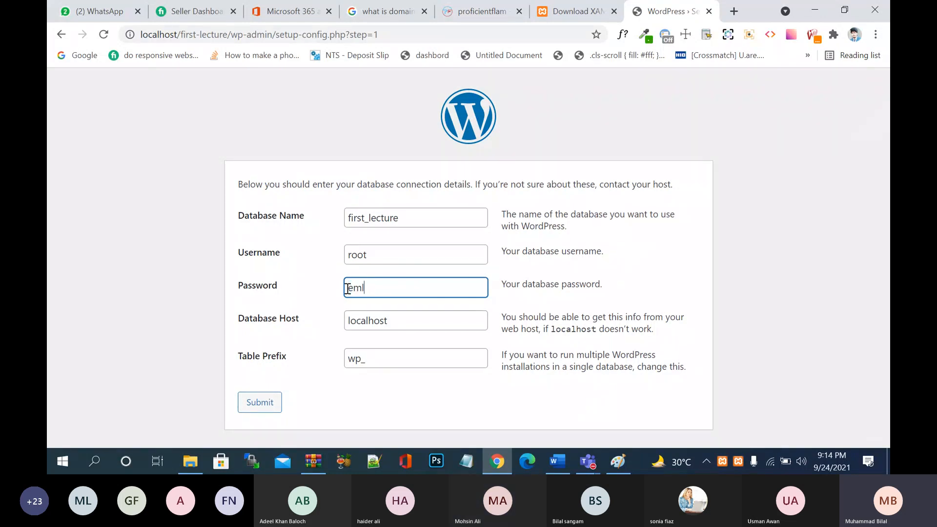
pyautogui.write('pty')
pyautogui.click(546, 297)
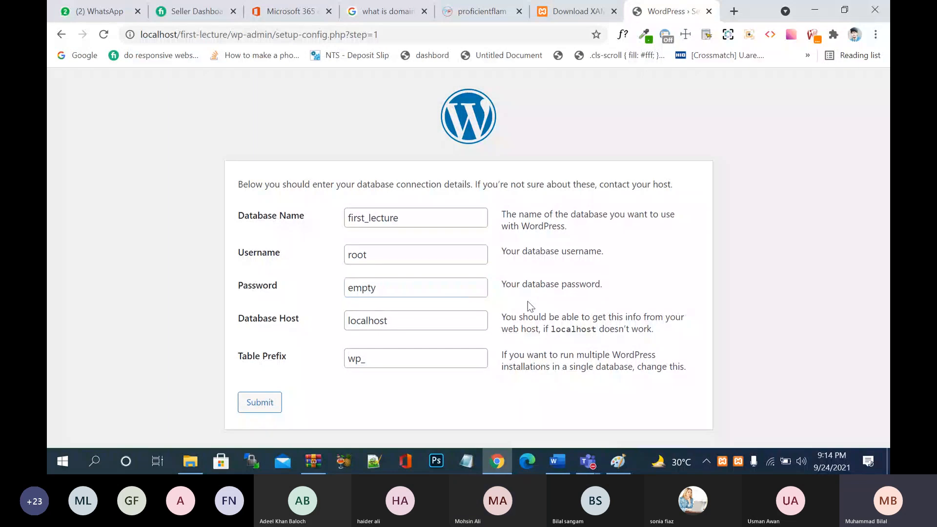
pyautogui.click(424, 290)
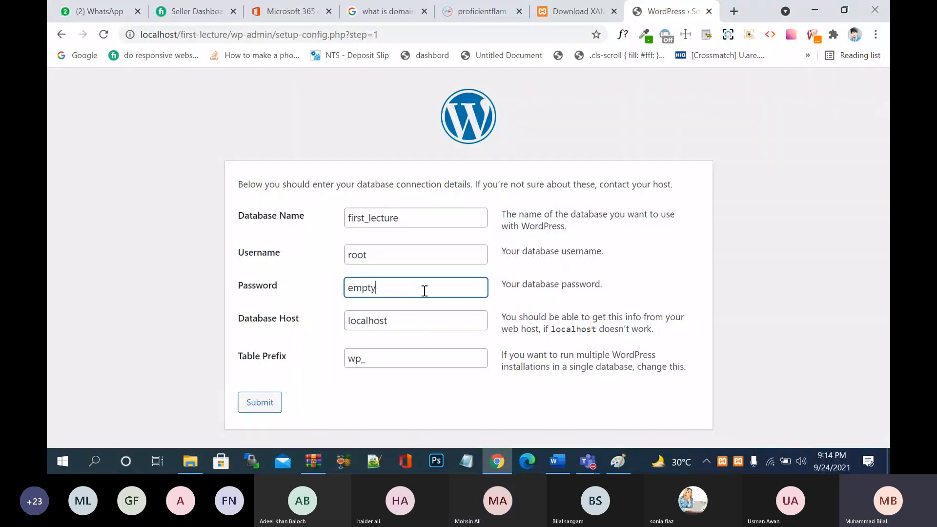
pyautogui.moveTo(422, 291); pyautogui.dragTo(341, 291)
pyautogui.press('BackSpace')
pyautogui.click(514, 299)
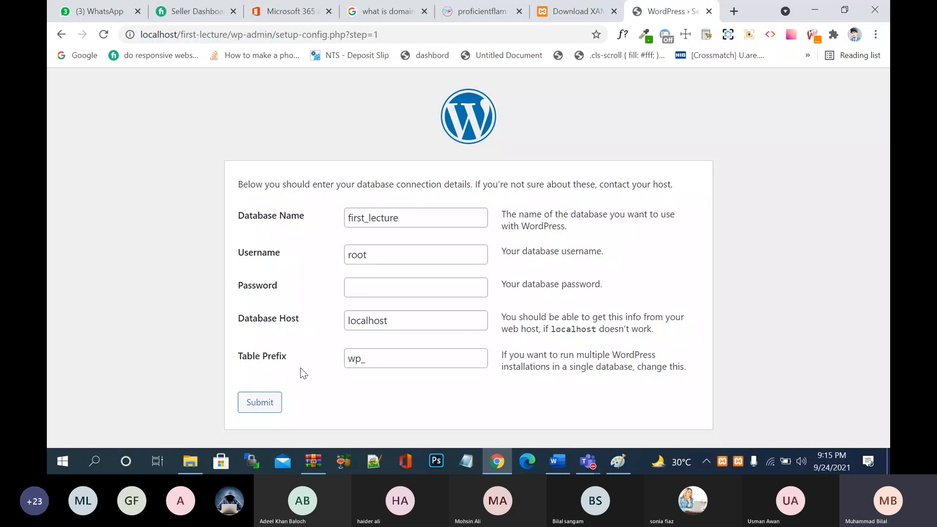
pyautogui.click(261, 402)
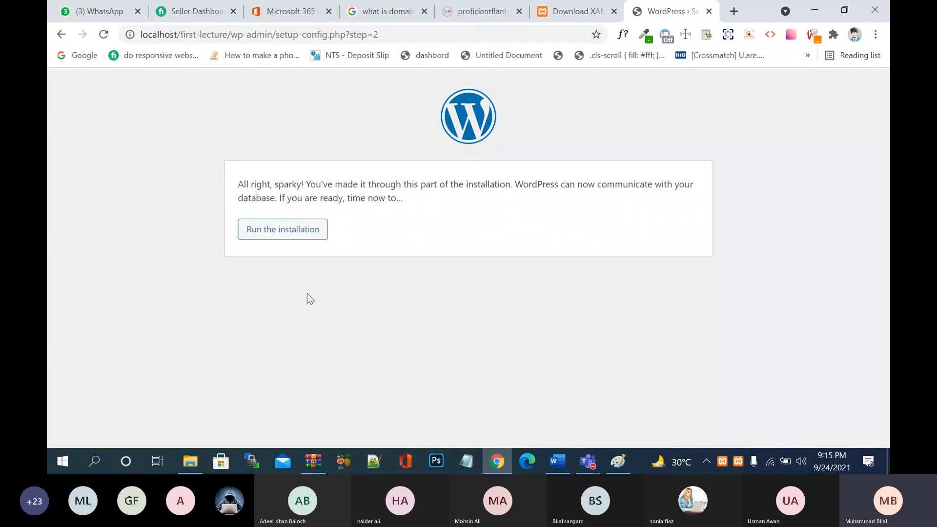
# - Run the installation and enter 'First Lecture' as the Site Title
pyautogui.click(284, 230)
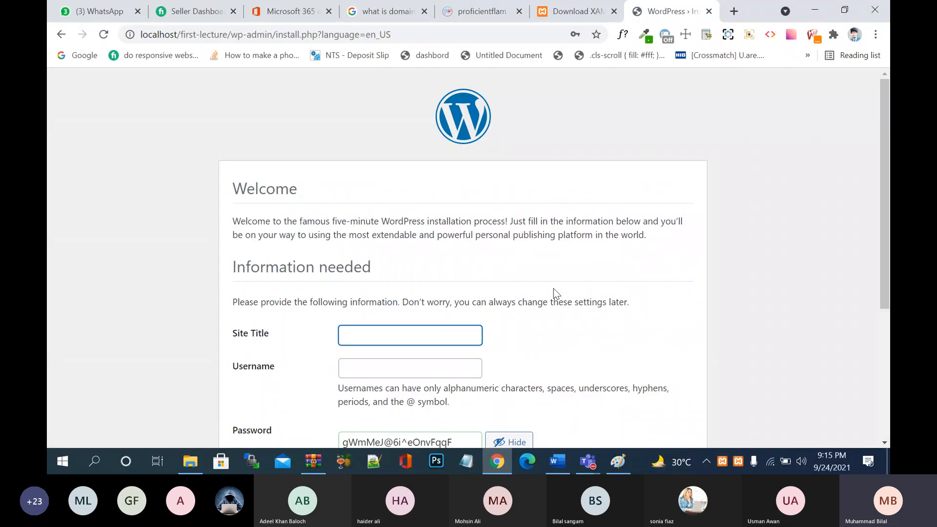
pyautogui.scroll(-4, 554, 289)
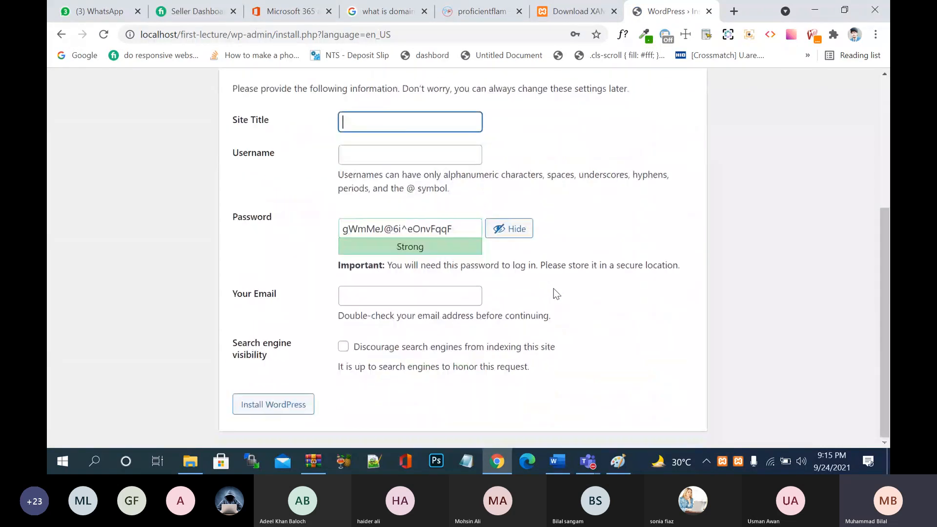
pyautogui.scroll(2, 554, 289)
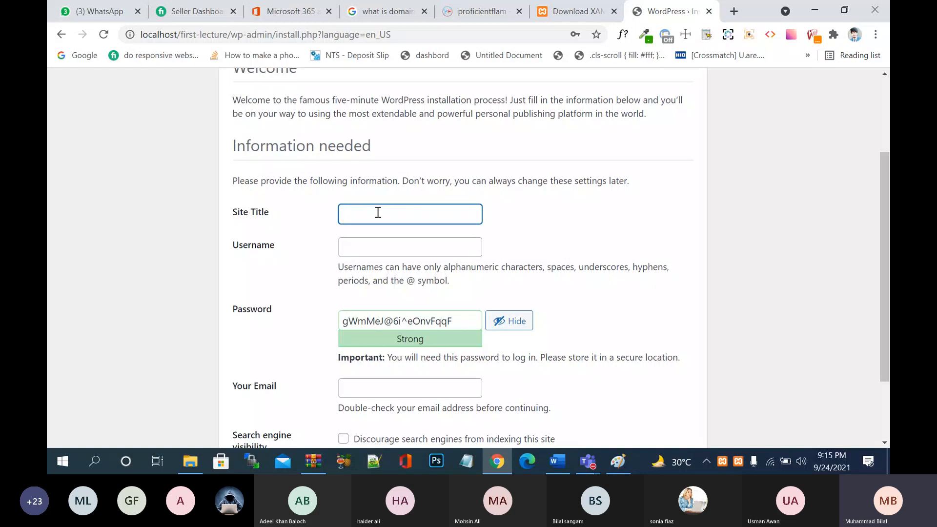
pyautogui.write('First Lecturw')
pyautogui.press('BackSpace')
pyautogui.write('e')
pyautogui.click(451, 240)
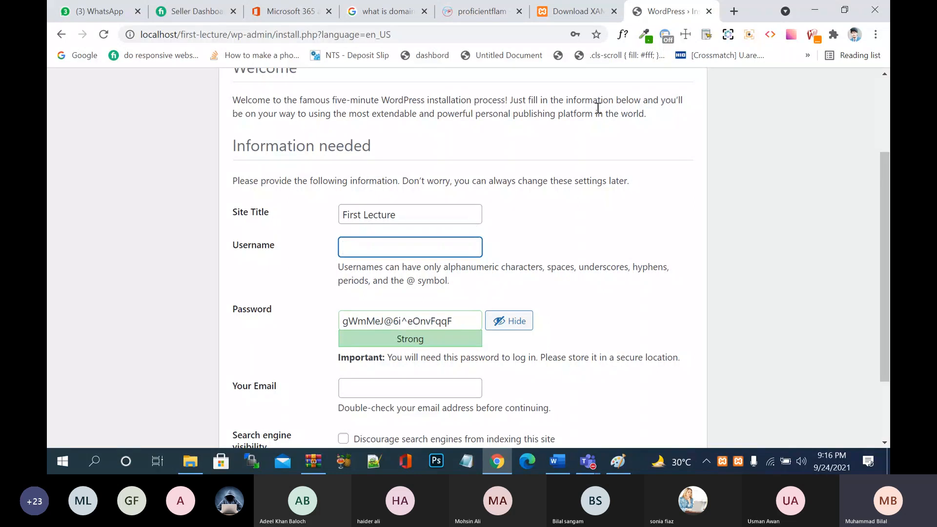
# - Load aaiooc.com in a new Chrome tab and scroll through its homepage
pyautogui.click(732, 12)
pyautogui.write('a')
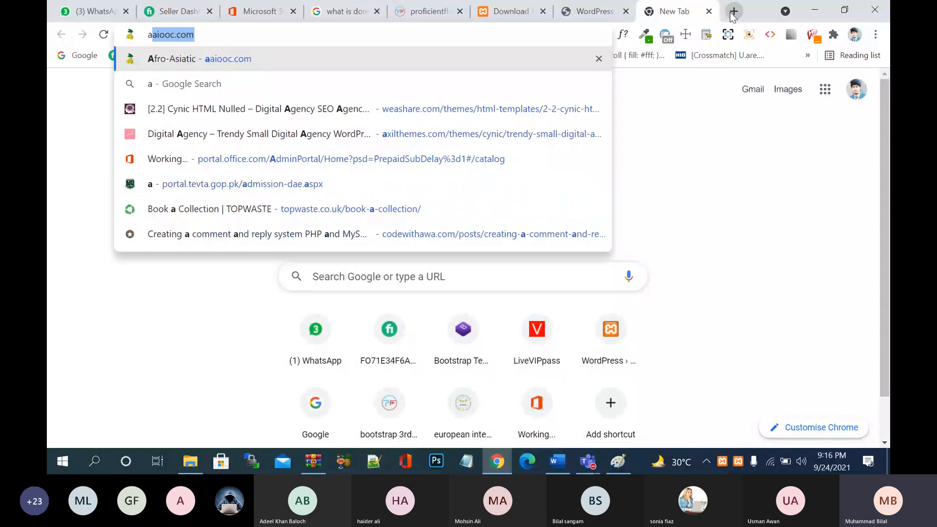
pyautogui.press('Return')
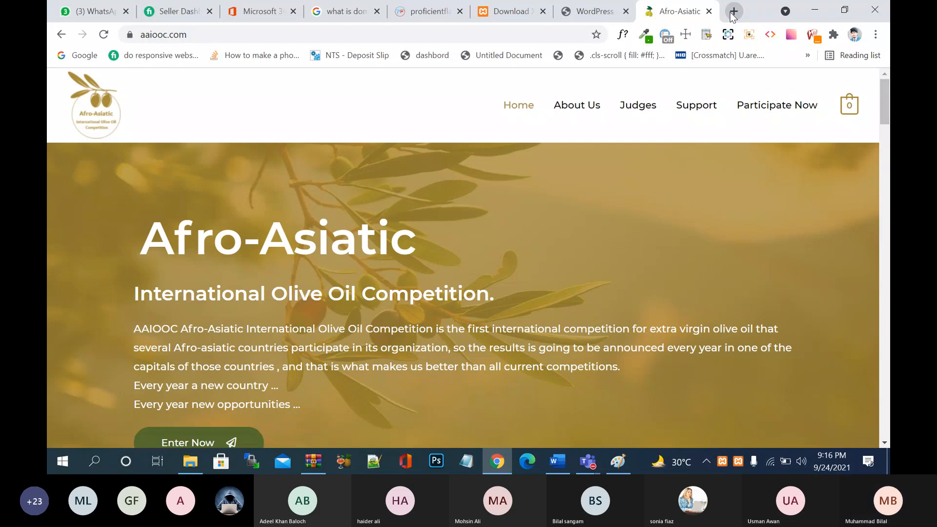
pyautogui.scroll(-8, 640, 226)
pyautogui.scroll(-6, 643, 228)
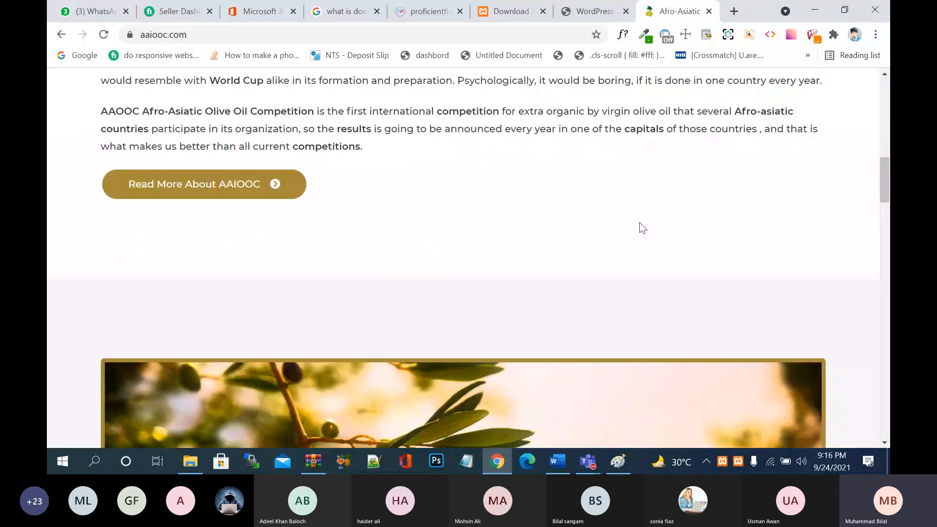
pyautogui.scroll(-20, 643, 228)
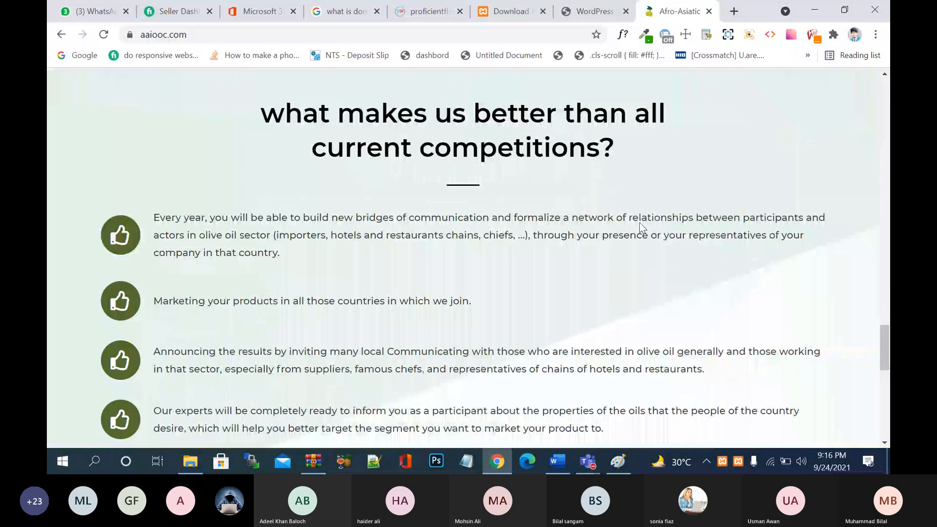
pyautogui.scroll(-10, 642, 228)
pyautogui.scroll(15, 642, 228)
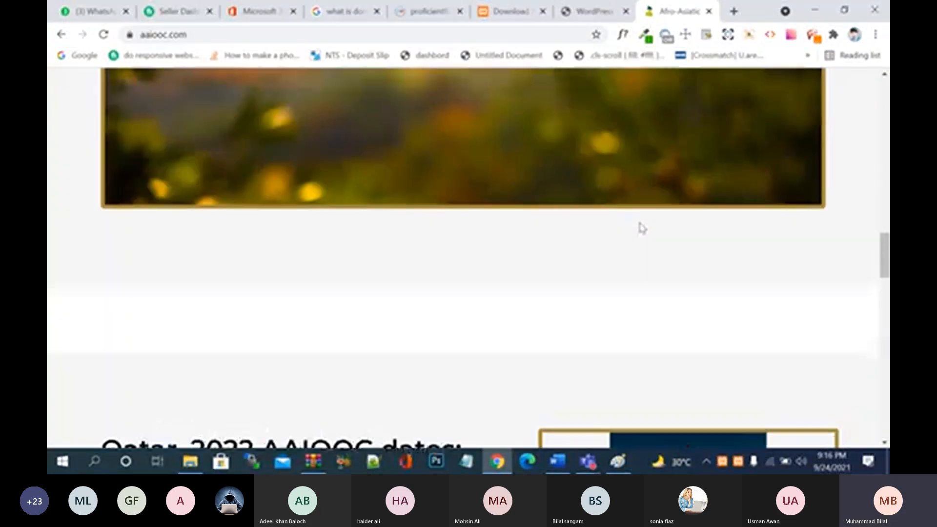
pyautogui.scroll(20, 643, 228)
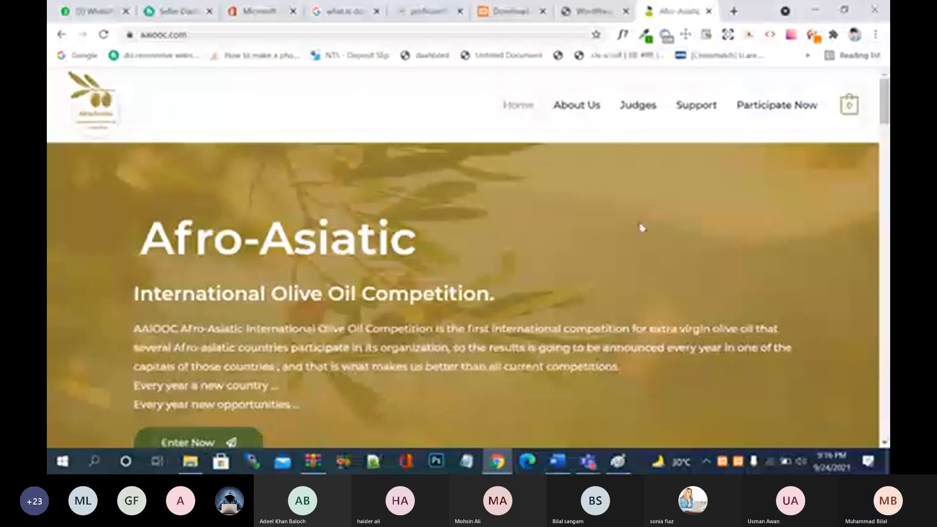
pyautogui.scroll(-3, 643, 228)
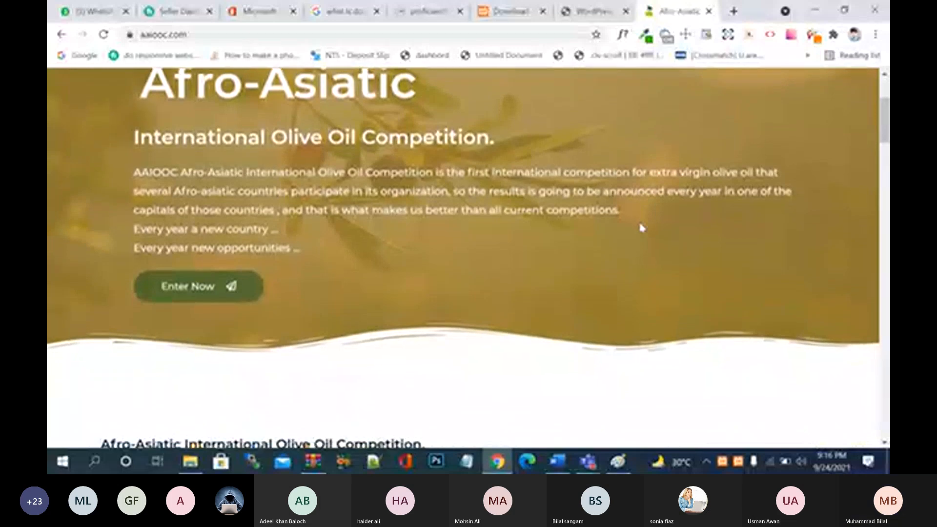
pyautogui.scroll(-1, 643, 228)
pyautogui.scroll(-1, 643, 228)
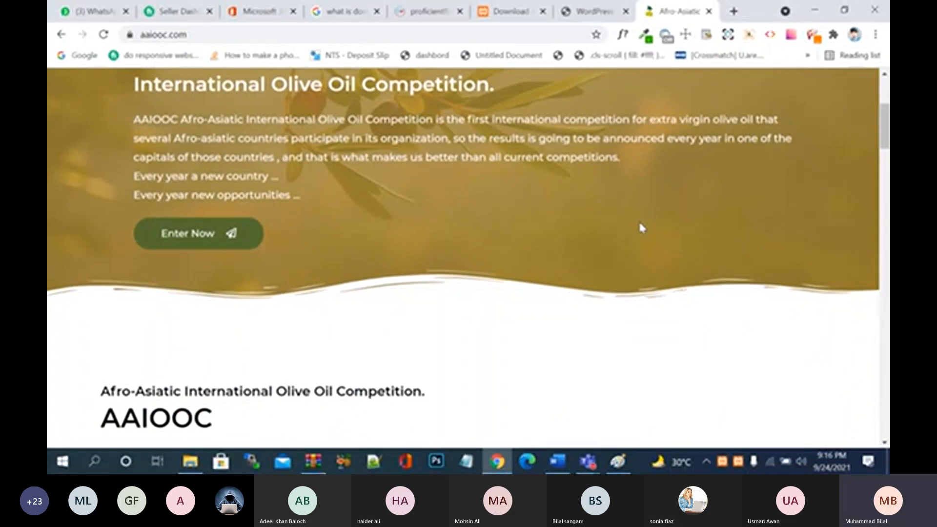
pyautogui.scroll(-2, 643, 228)
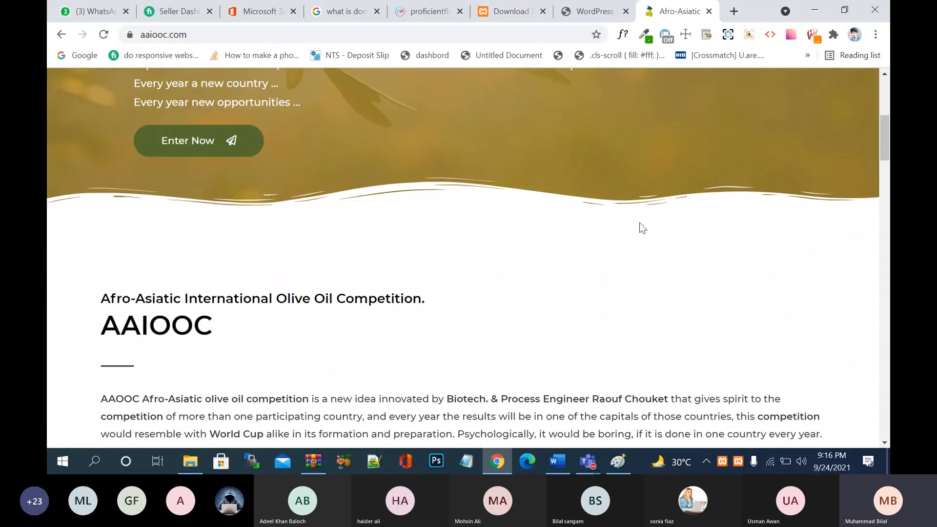
pyautogui.scroll(6, 642, 228)
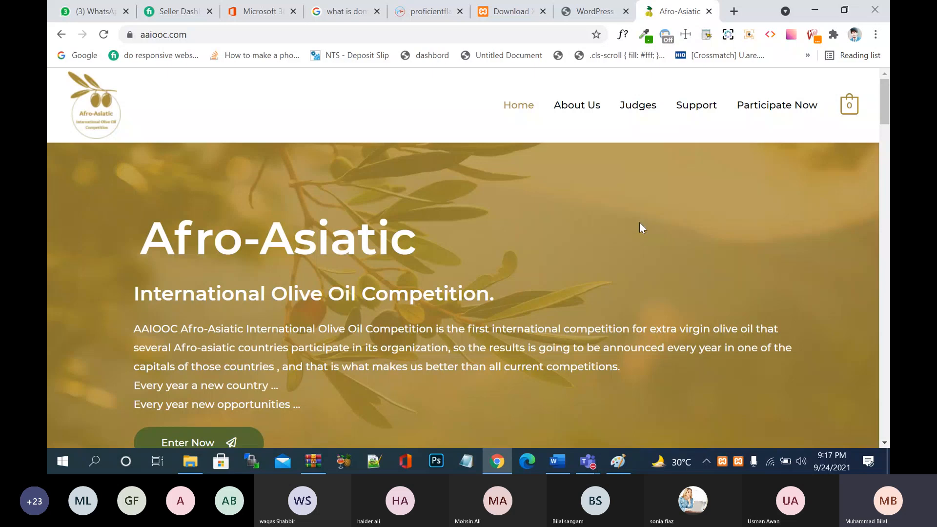
# - Browse the aaiooc.com homepage from the top down to the footer and back
pyautogui.scroll(-10, 349, 275)
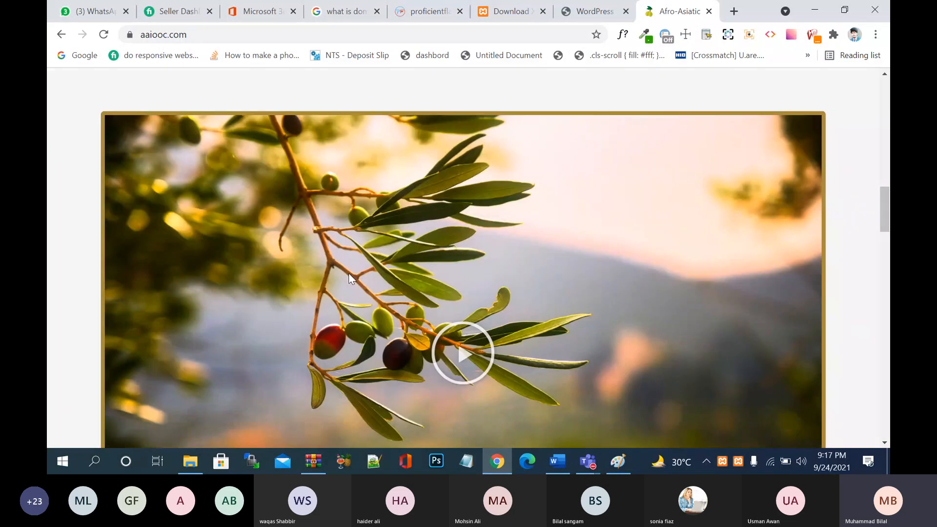
pyautogui.scroll(-15, 348, 277)
pyautogui.press('Home')
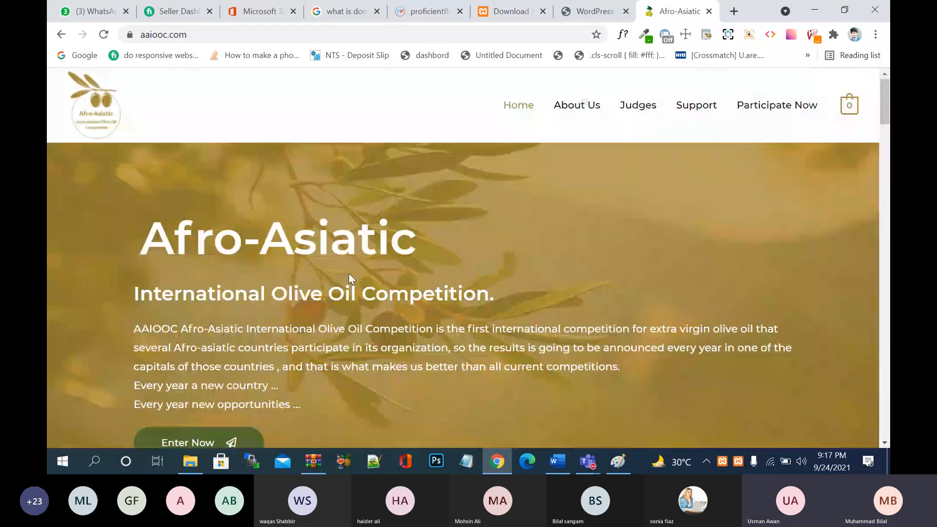
pyautogui.press('End')
pyautogui.press('Home')
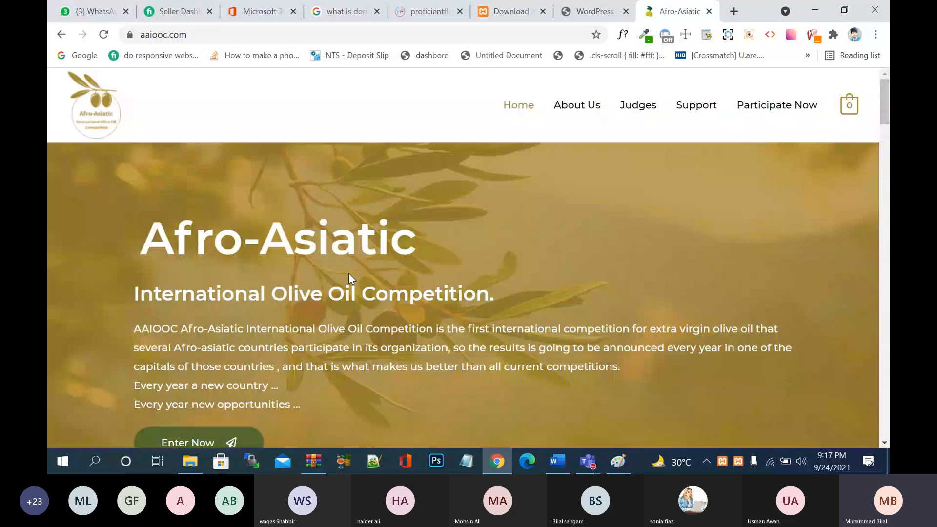
pyautogui.scroll(-3, 348, 274)
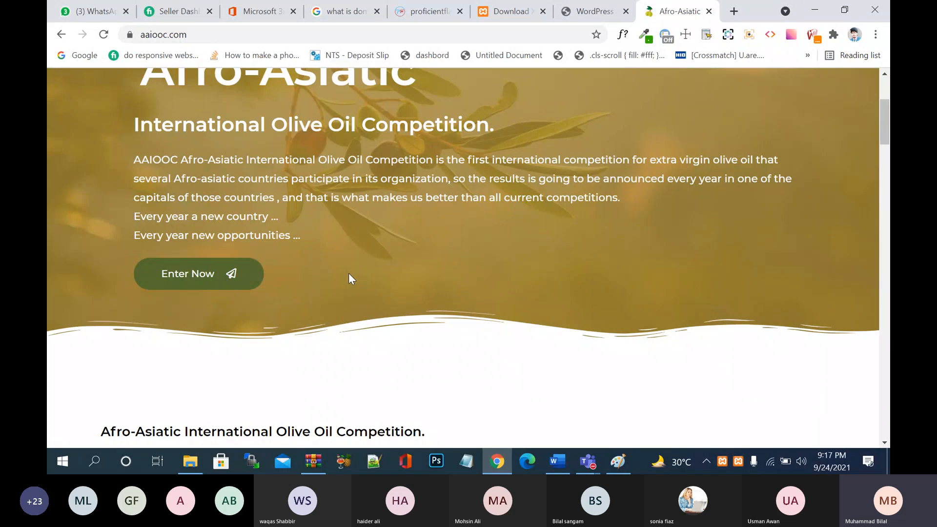
pyautogui.scroll(1, 349, 273)
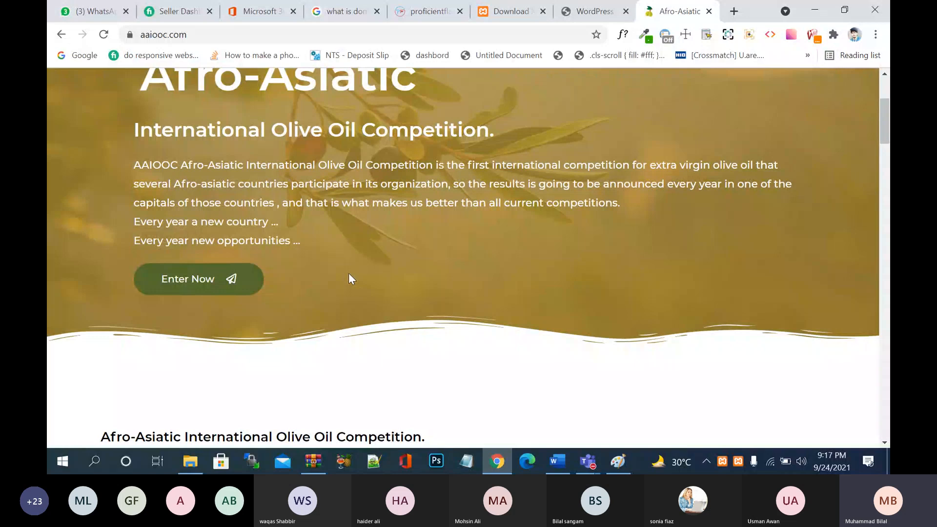
pyautogui.scroll(1, 348, 274)
pyautogui.scroll(3, 348, 274)
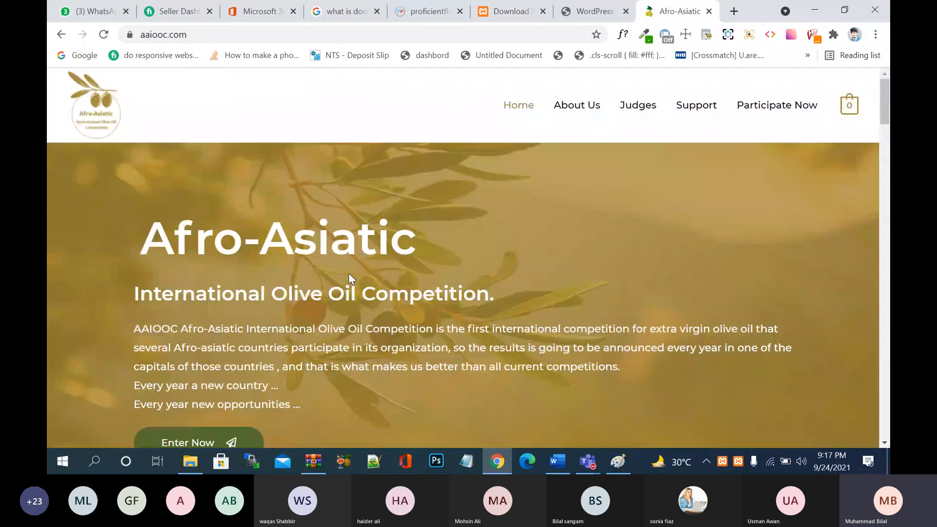
pyautogui.scroll(-1, 387, 292)
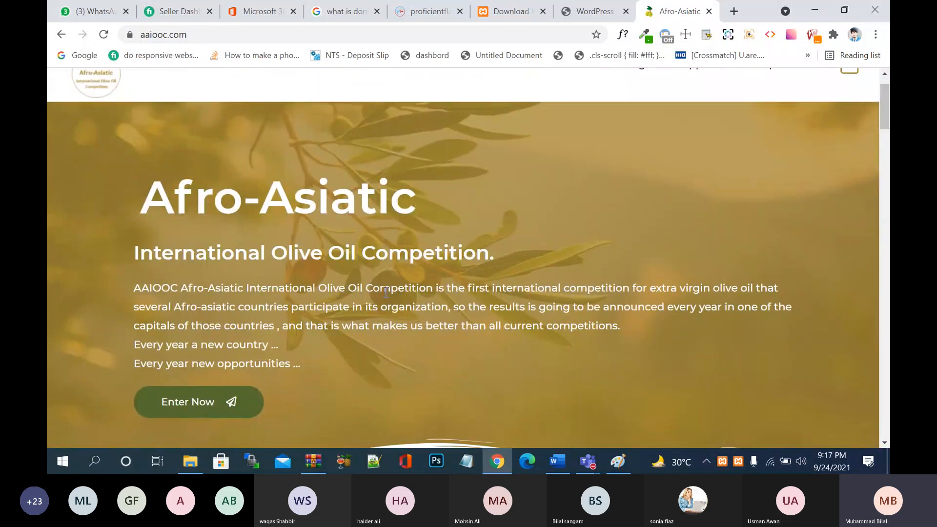
pyautogui.scroll(-4, 387, 292)
pyautogui.scroll(5, 272, 129)
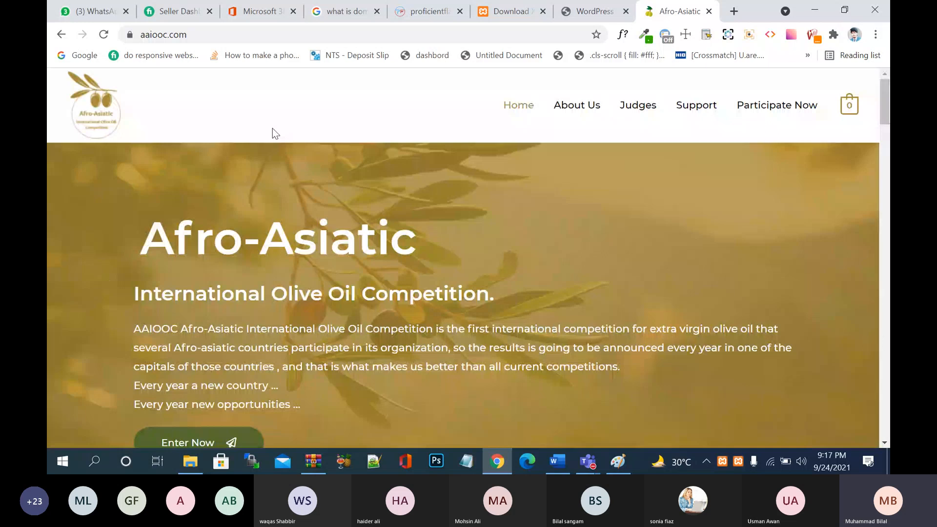
# - Open aaiooc.com/wp-admin, autofill the saved admin login, and return to the WordPress tab
pyautogui.click(203, 33)
pyautogui.write('/wp-admin')
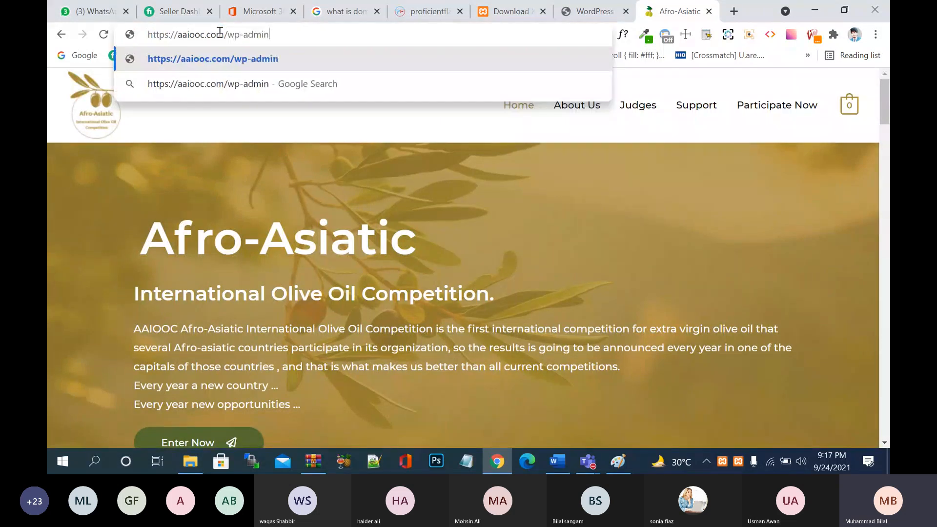
pyautogui.press('Return')
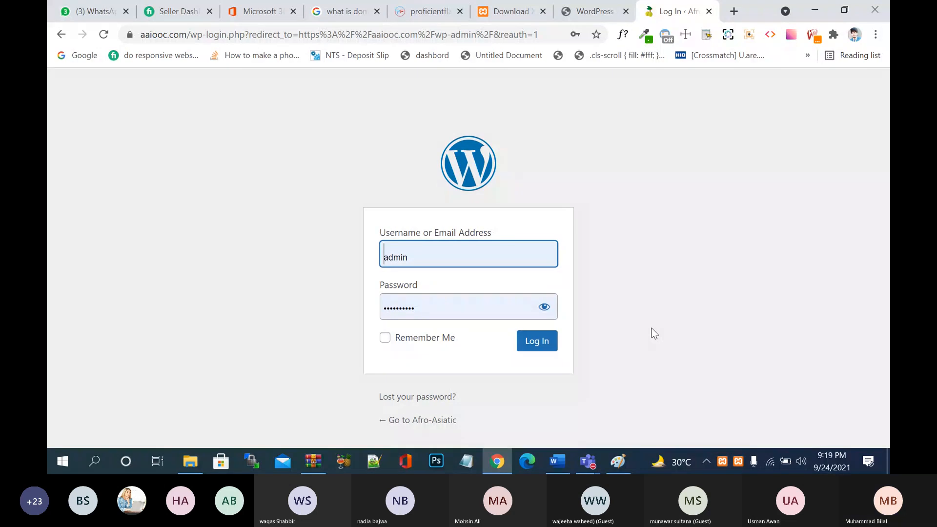
pyautogui.click(466, 265)
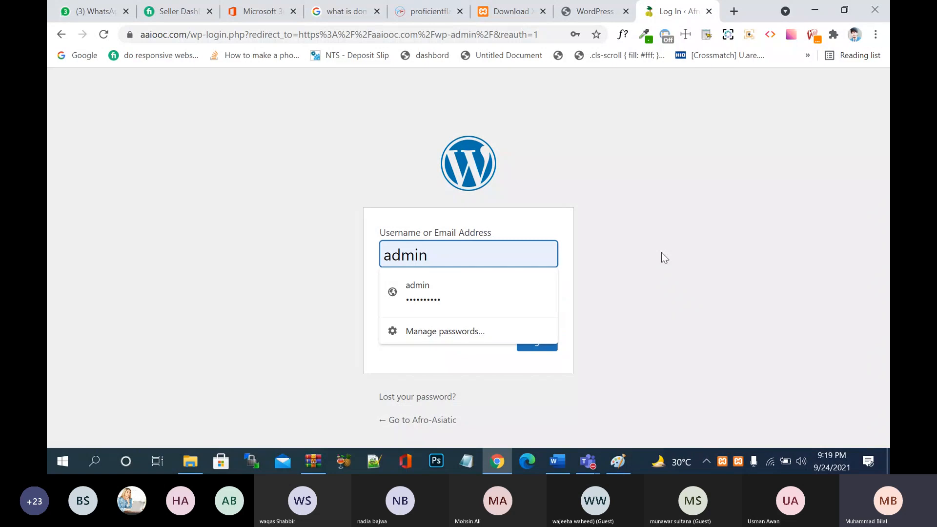
pyautogui.click(482, 294)
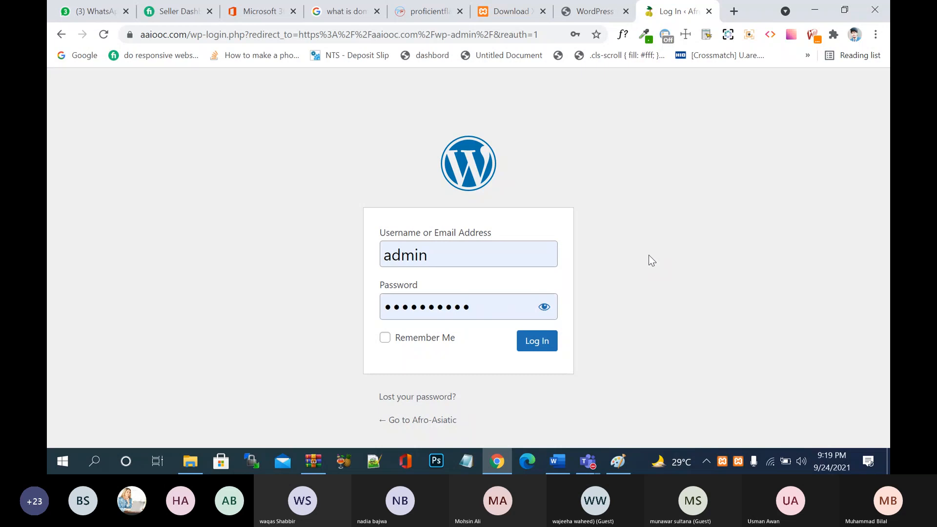
pyautogui.click(472, 7)
pyautogui.click(593, 11)
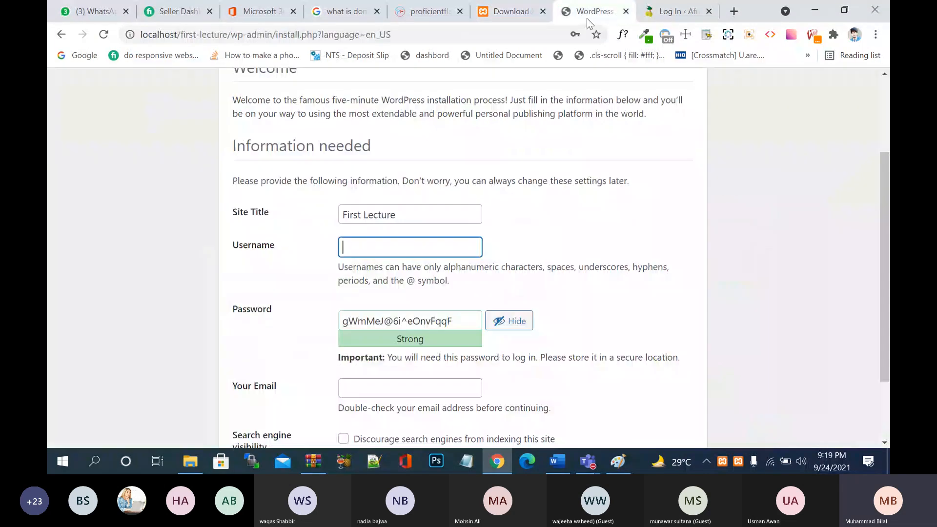
# - Close the aaiooc.com login tab and enter the admin username on the install form
pyautogui.click(710, 10)
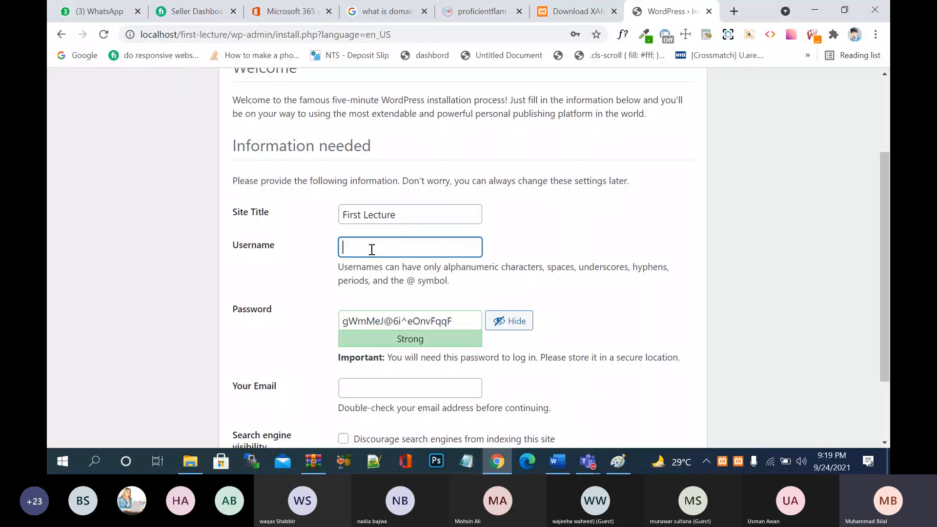
pyautogui.write('bilal')
pyautogui.scroll(-1, 490, 270)
# - Replace the generated password with a custom weak password and tick 'Confirm use of weak password'
pyautogui.click(447, 279)
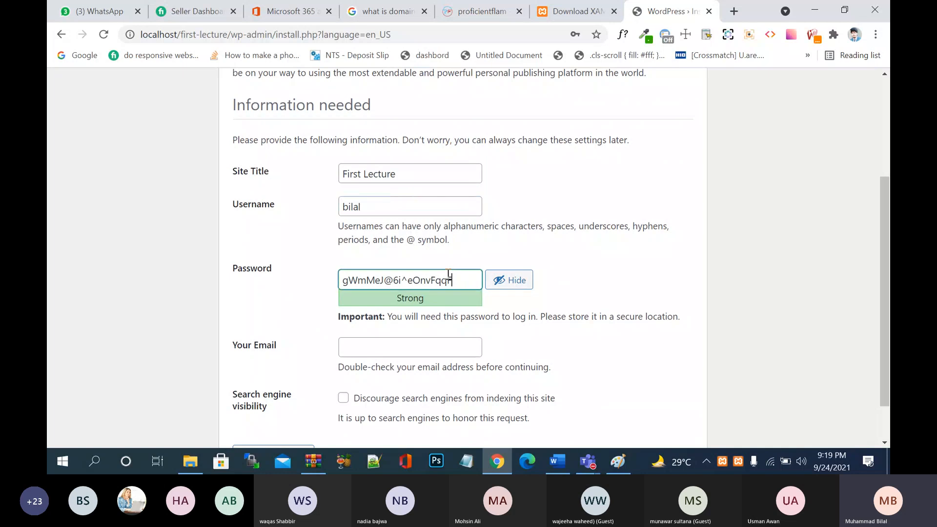
pyautogui.moveTo(460, 278); pyautogui.dragTo(300, 298)
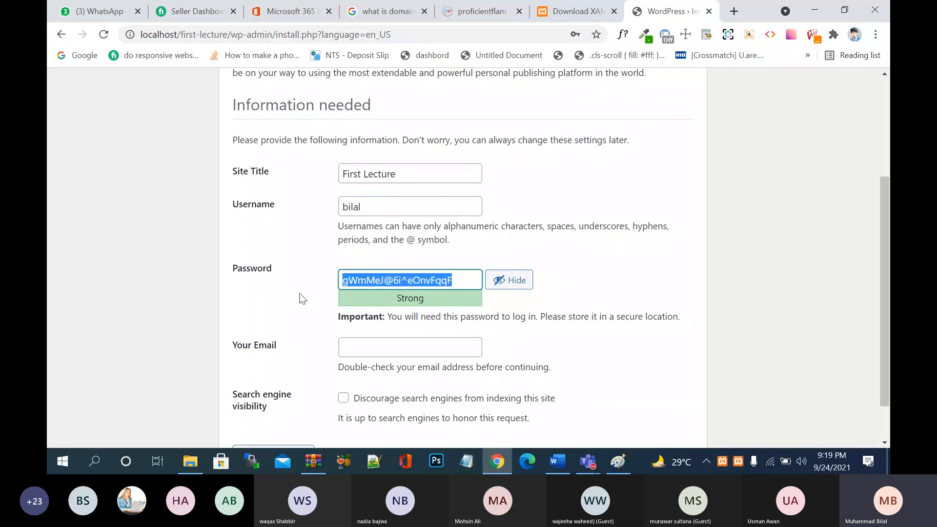
pyautogui.press('BackSpace')
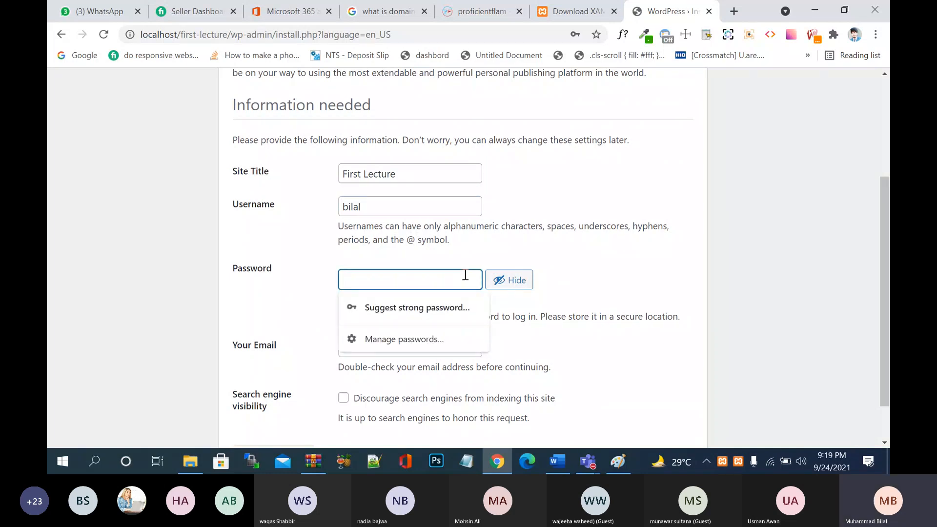
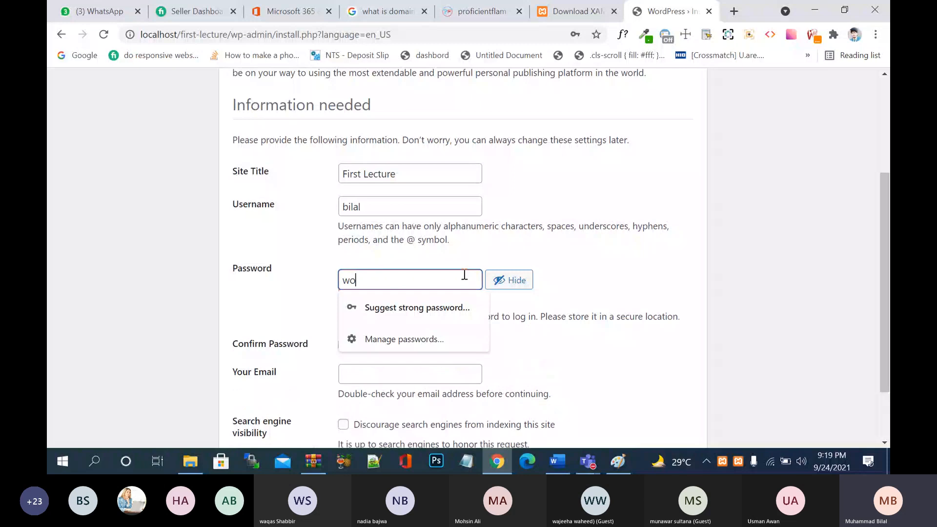
pyautogui.press('BackSpace')
pyautogui.press('BackSpace')
pyautogui.click(348, 280)
pyautogui.press('BackSpace')
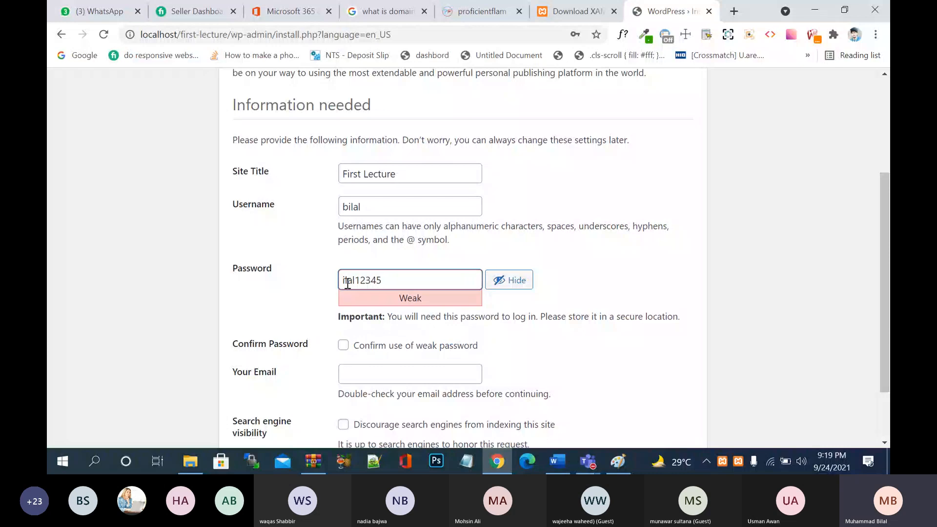
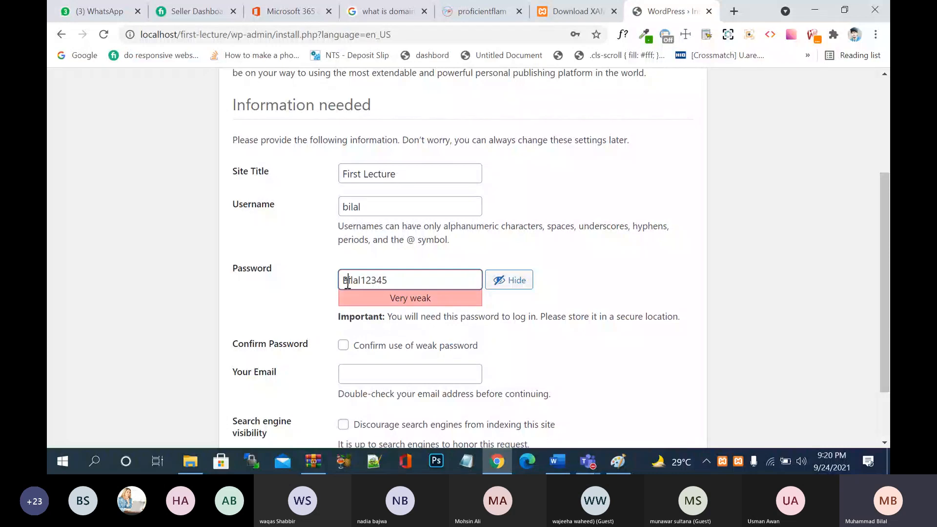
pyautogui.click(432, 300)
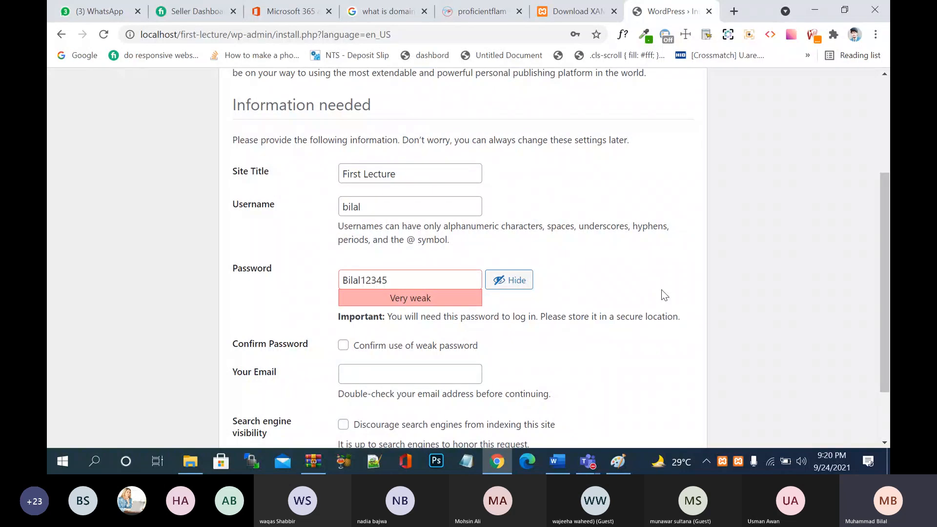
pyautogui.click(395, 209)
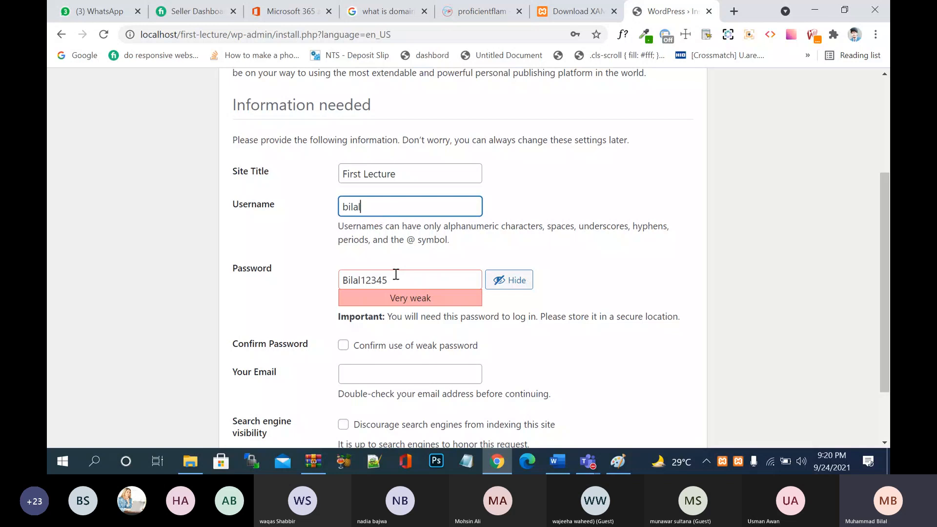
pyautogui.click(344, 350)
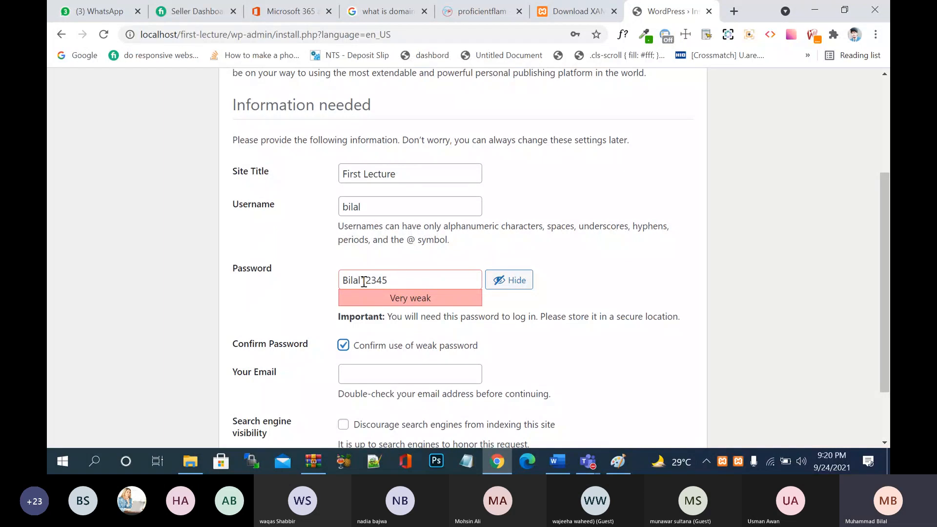
# - Add a leading symbol to the admin password for Medium strength, then switch to the Teams meeting
pyautogui.click(345, 282)
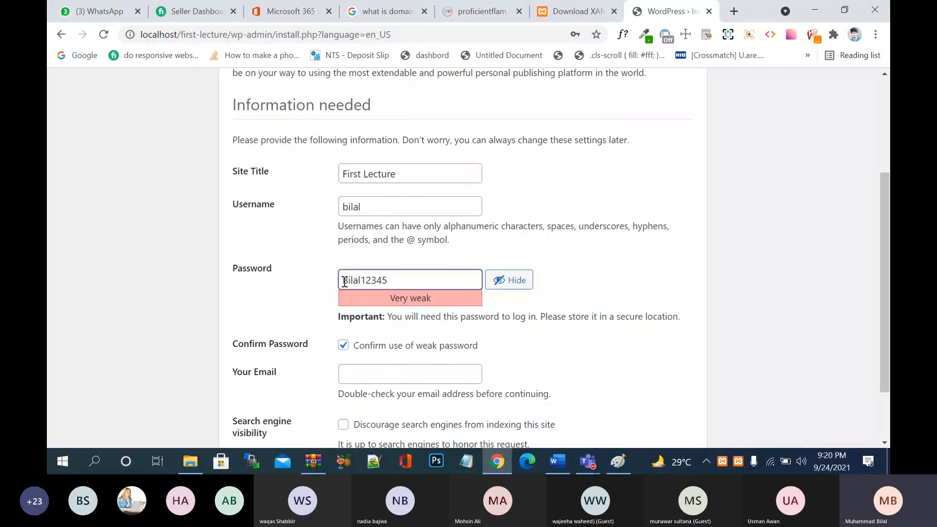
pyautogui.write('@')
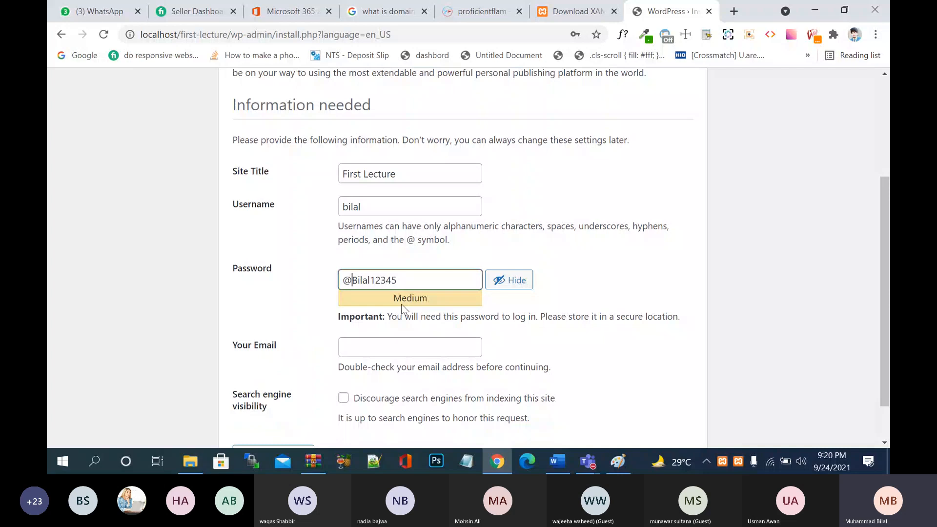
pyautogui.click(406, 281)
pyautogui.write('38338')
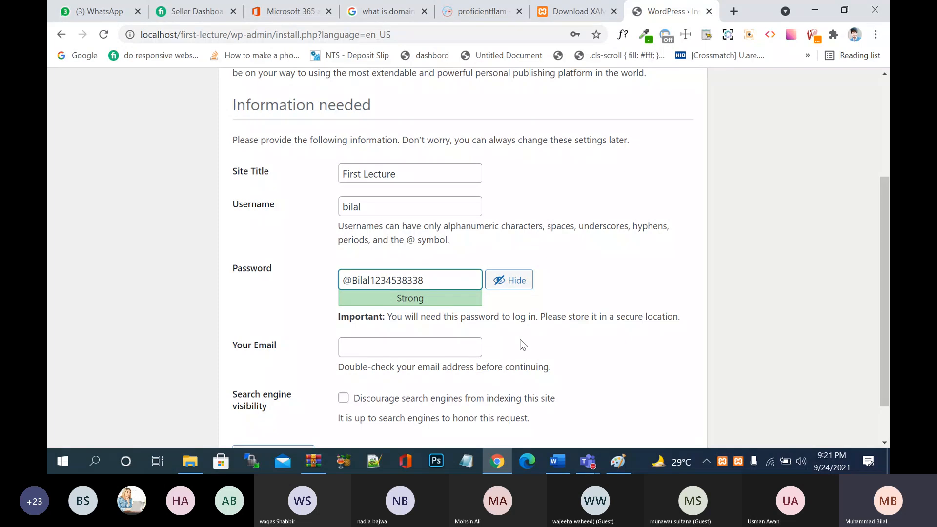
pyautogui.press('BackSpace')
pyautogui.press('BackSpace')
pyautogui.press('BackSpace')
pyautogui.press('BackSpace')
pyautogui.press('BackSpace')
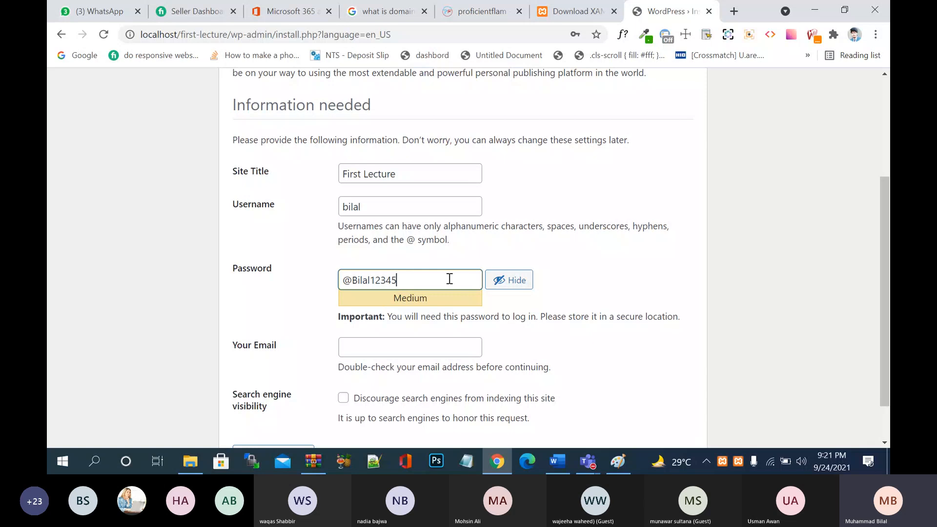
pyautogui.click(626, 304)
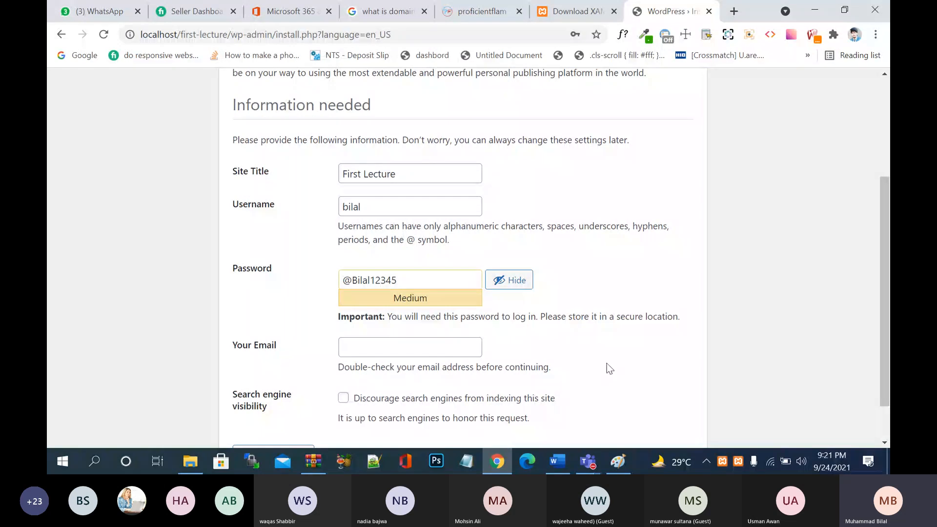
pyautogui.click(588, 463)
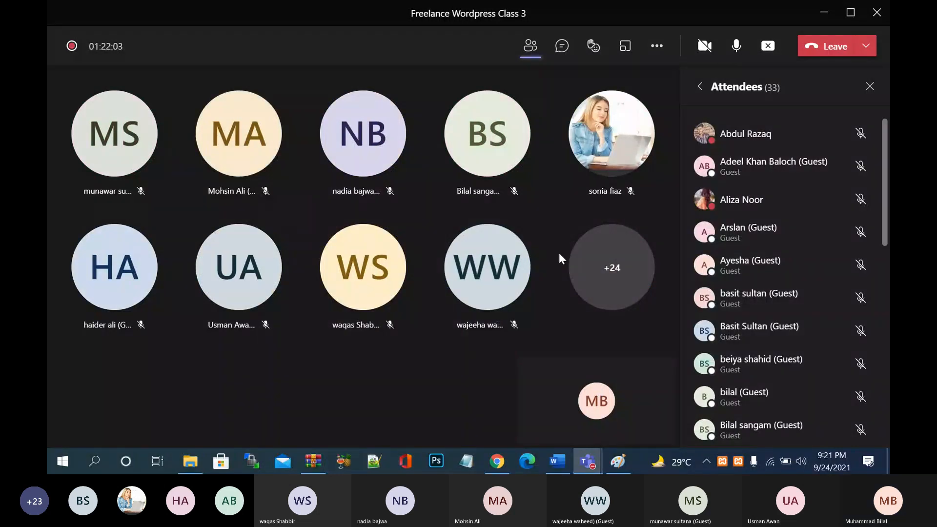
# - Minimize Teams, review the install form fields, and start typing the admin e-mail address
pyautogui.click(823, 16)
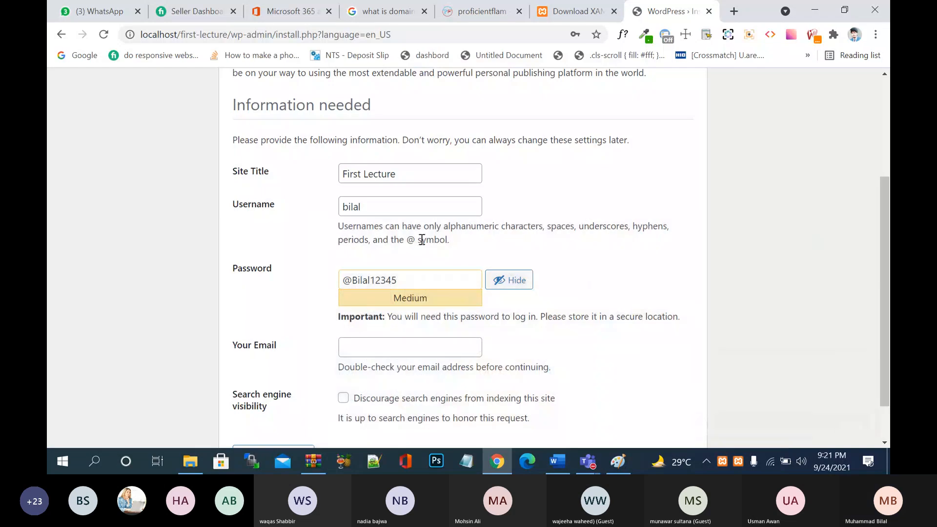
pyautogui.click(417, 174)
pyautogui.click(399, 212)
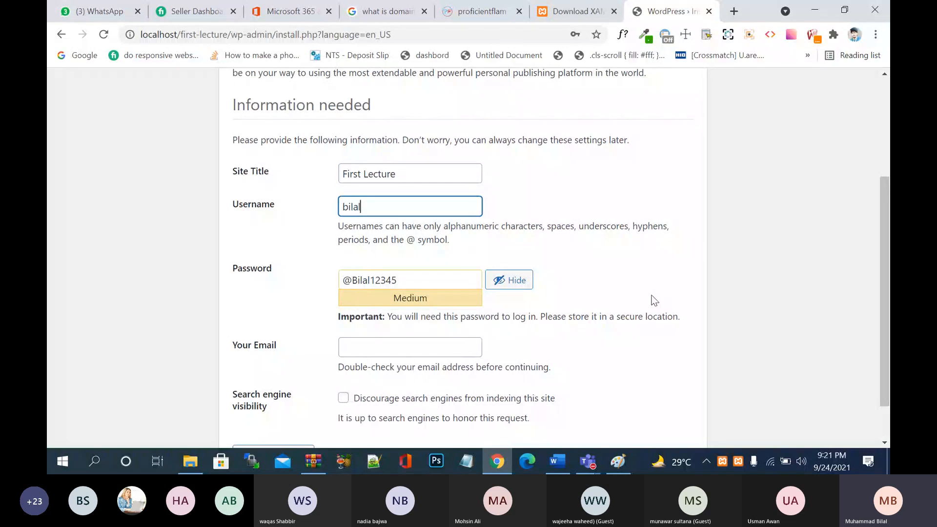
pyautogui.click(413, 276)
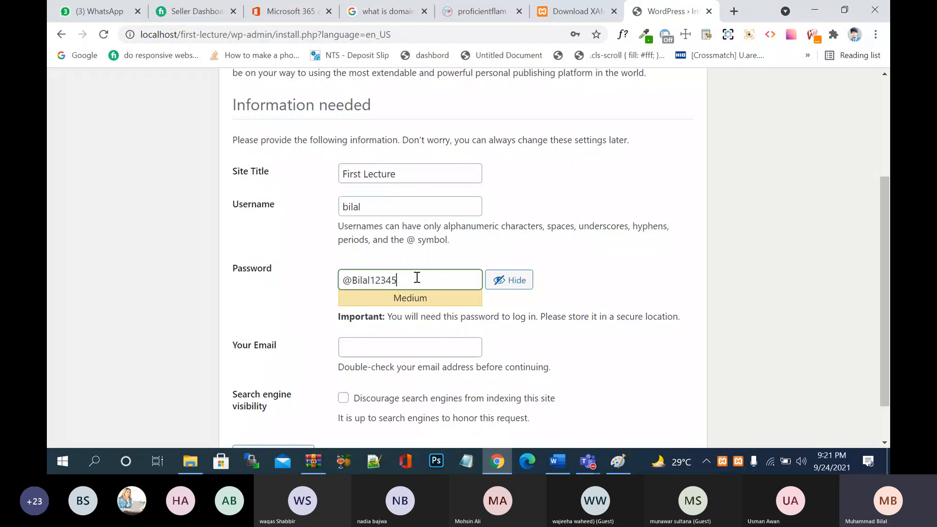
pyautogui.click(419, 351)
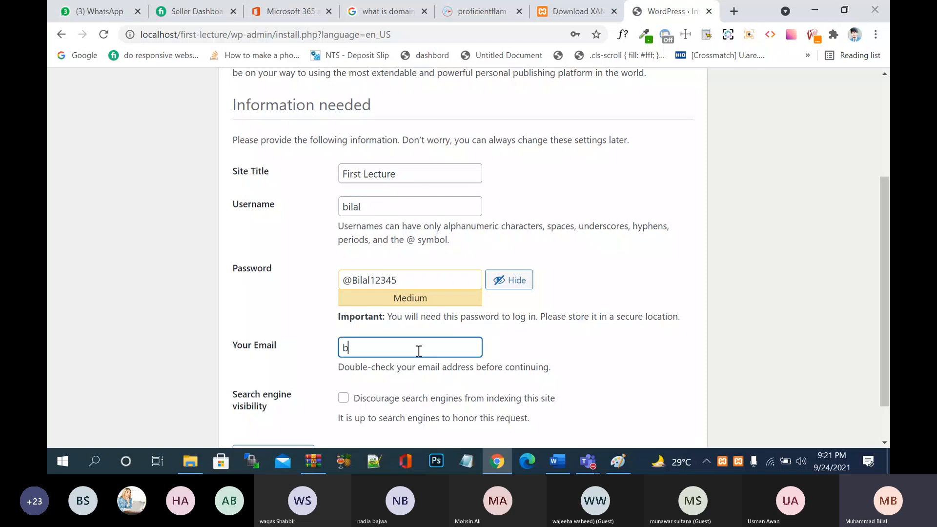
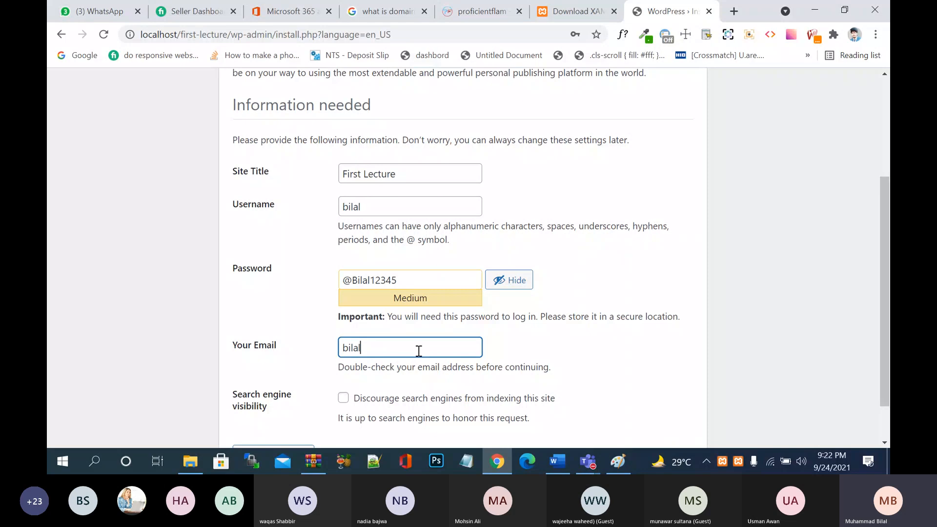
# - Finish the admin e-mail, tick 'Discourage search engines from indexing this site', and install WordPress
pyautogui.scroll(-2, 307, 293)
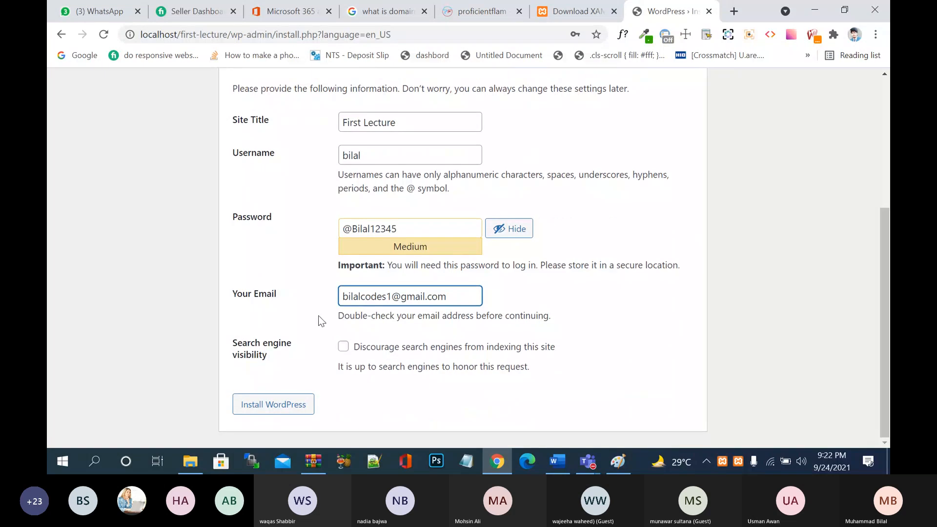
pyautogui.click(343, 348)
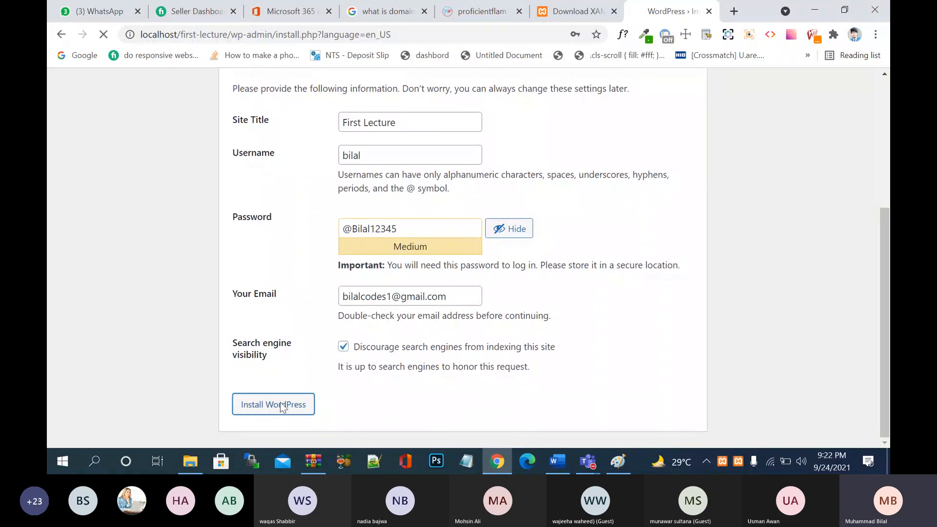
pyautogui.click(281, 402)
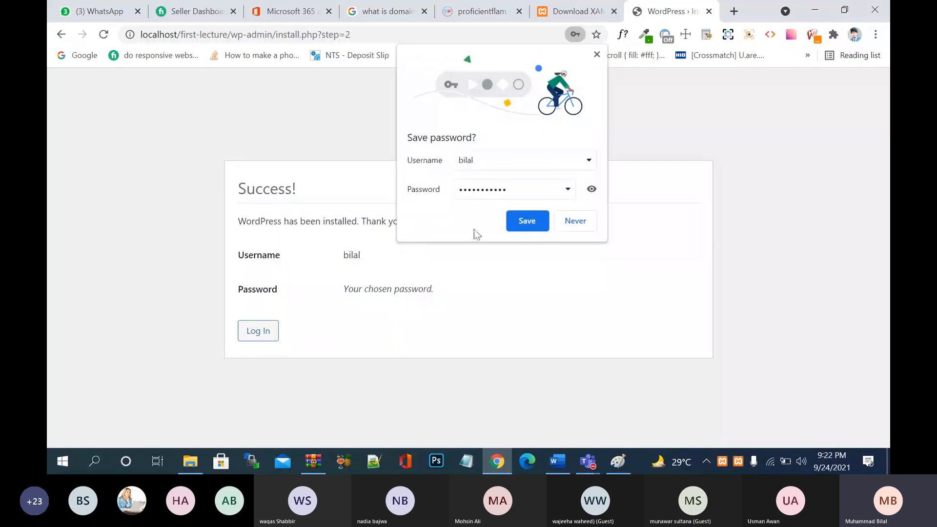
# - Save the credentials in Chrome, verify the autofilled admin password, and log in to First Lecture
pyautogui.click(527, 222)
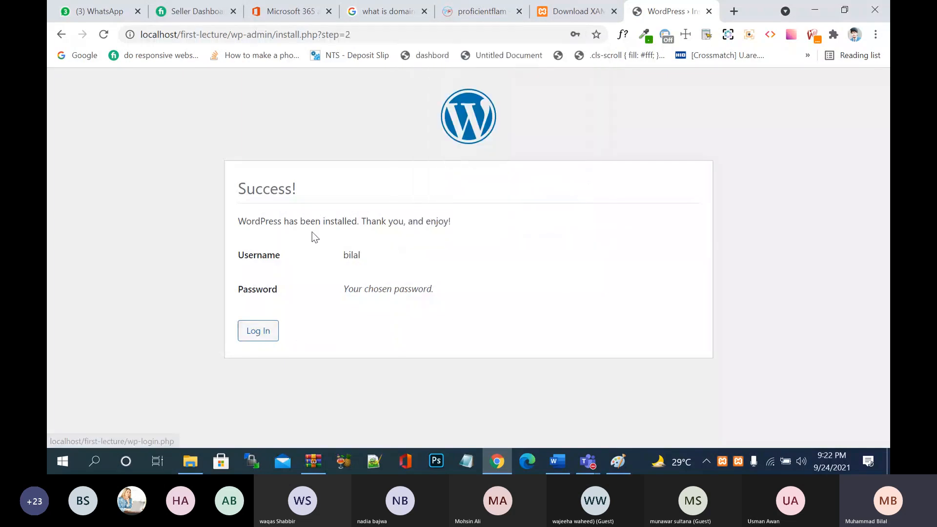
pyautogui.click(258, 341)
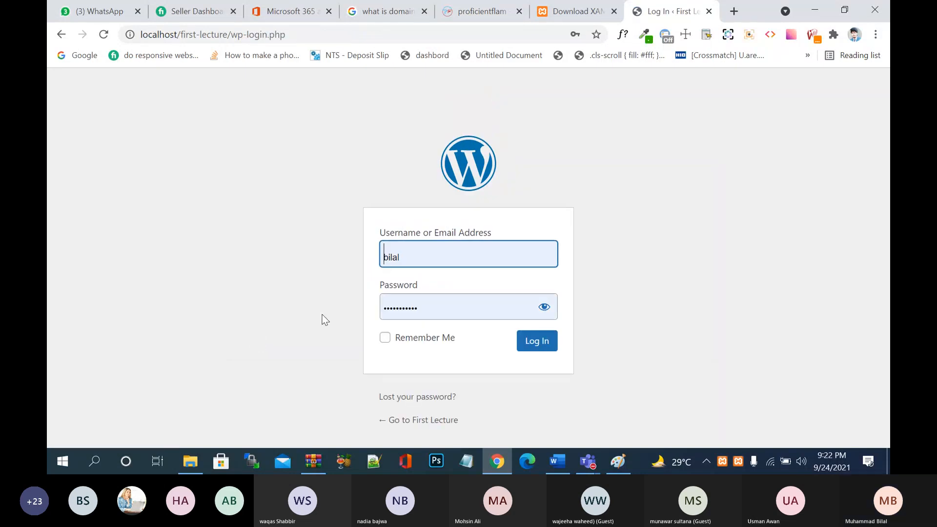
pyautogui.click(451, 260)
pyautogui.click(583, 245)
pyautogui.click(544, 307)
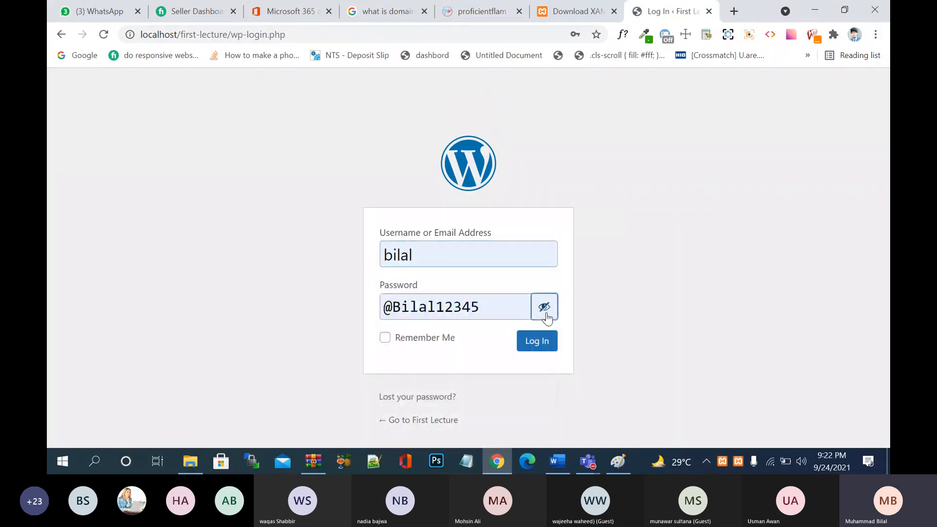
pyautogui.click(544, 307)
pyautogui.click(544, 344)
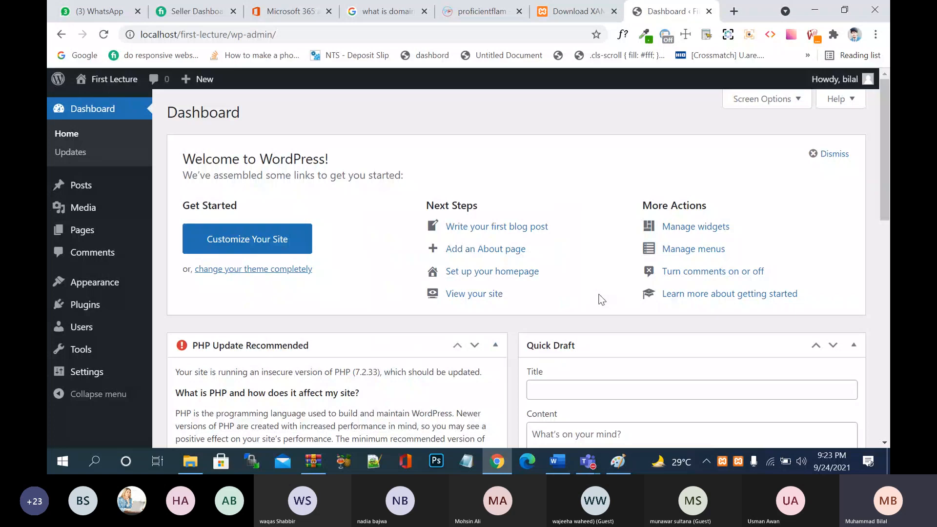
pyautogui.scroll(-10, 601, 299)
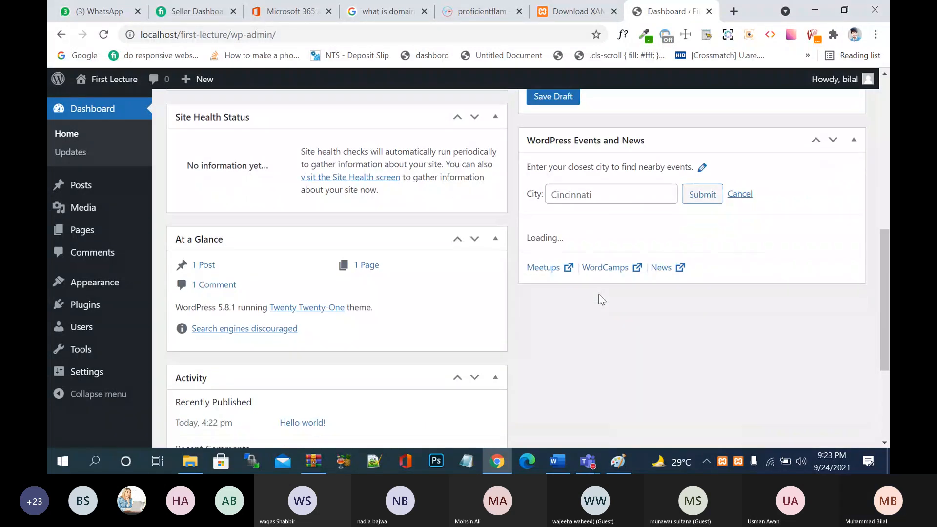
pyautogui.scroll(10, 602, 299)
pyautogui.scroll(-15, 601, 299)
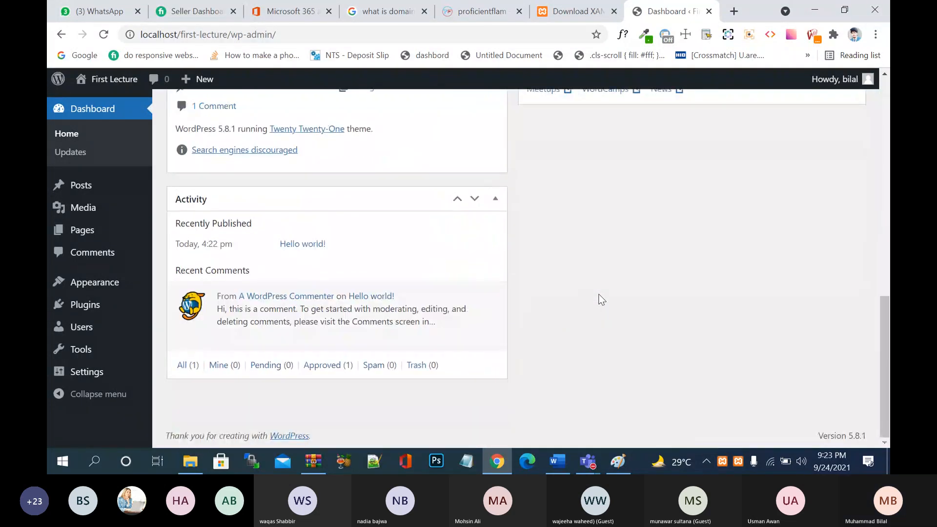
pyautogui.scroll(10, 602, 300)
pyautogui.scroll(-10, 601, 299)
pyautogui.scroll(1, 601, 299)
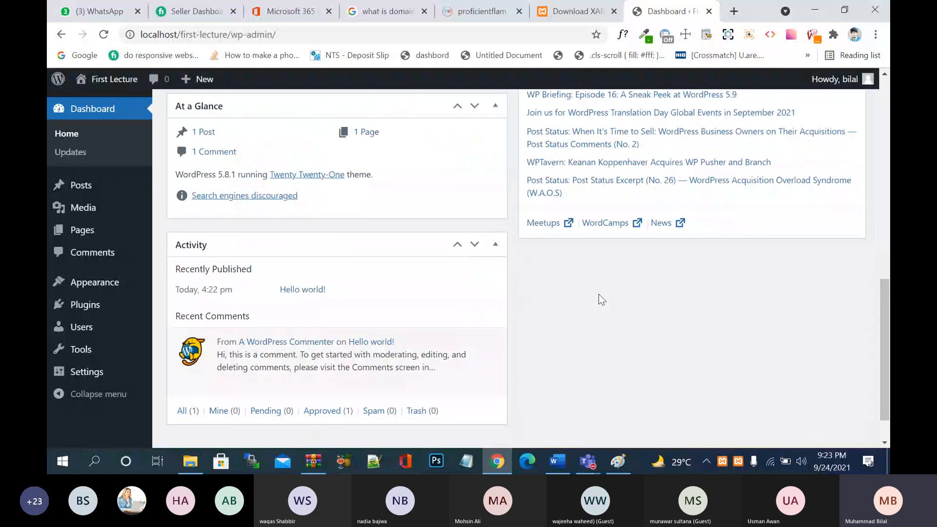
pyautogui.scroll(10, 602, 299)
pyautogui.scroll(-10, 601, 299)
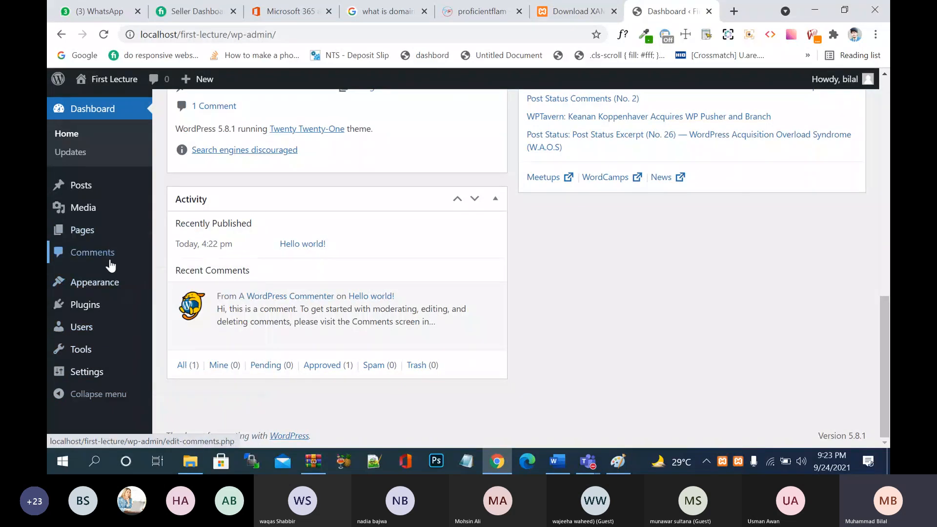
pyautogui.scroll(15, 658, 250)
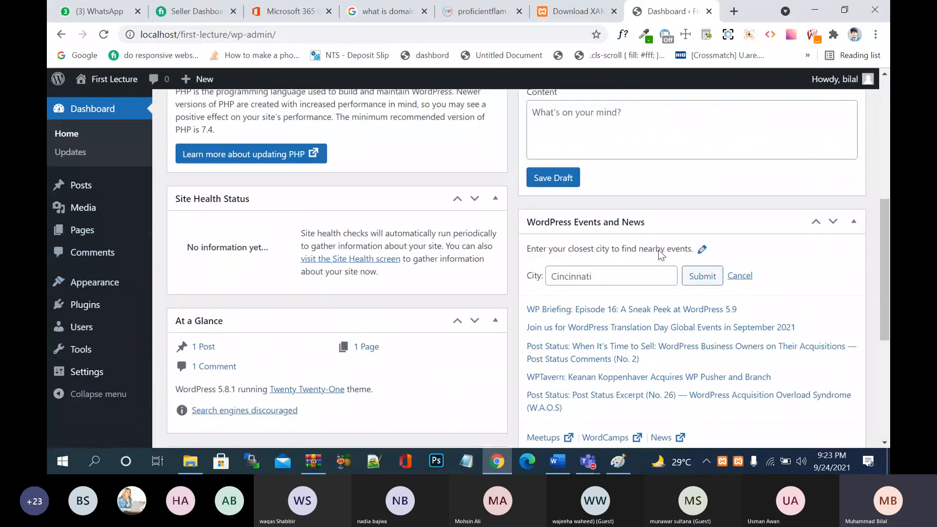
pyautogui.moveTo(864, 81)
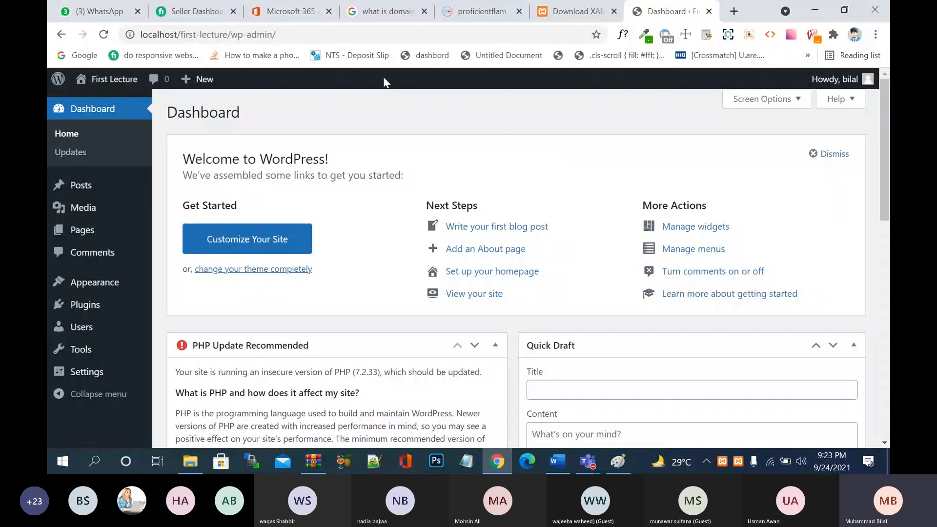
# - Open Visit Site in a new tab and scroll the First Lecture front page
pyautogui.moveTo(113, 80)
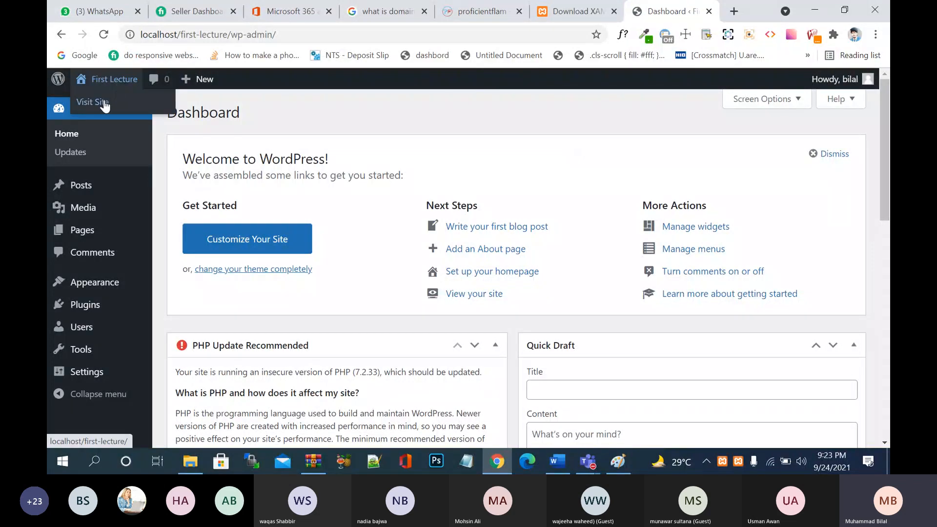
pyautogui.rightClick(105, 103)
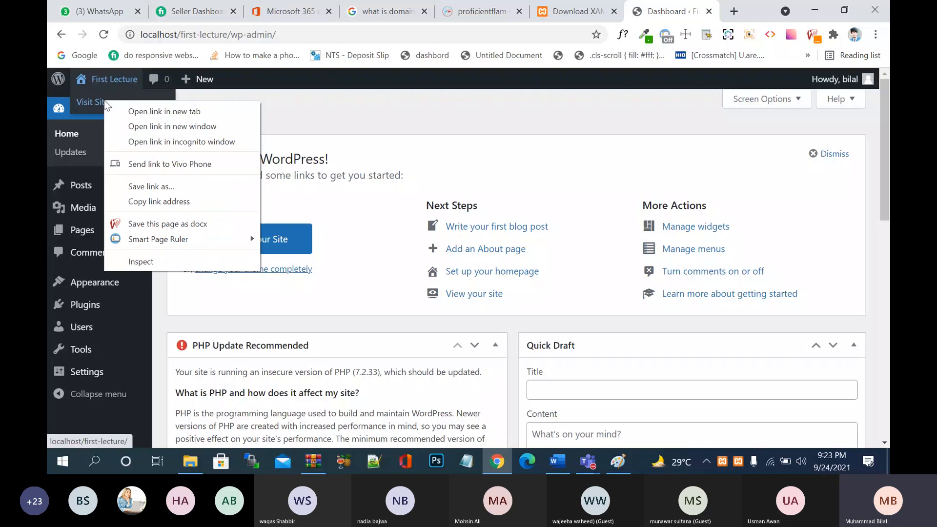
pyautogui.click(142, 112)
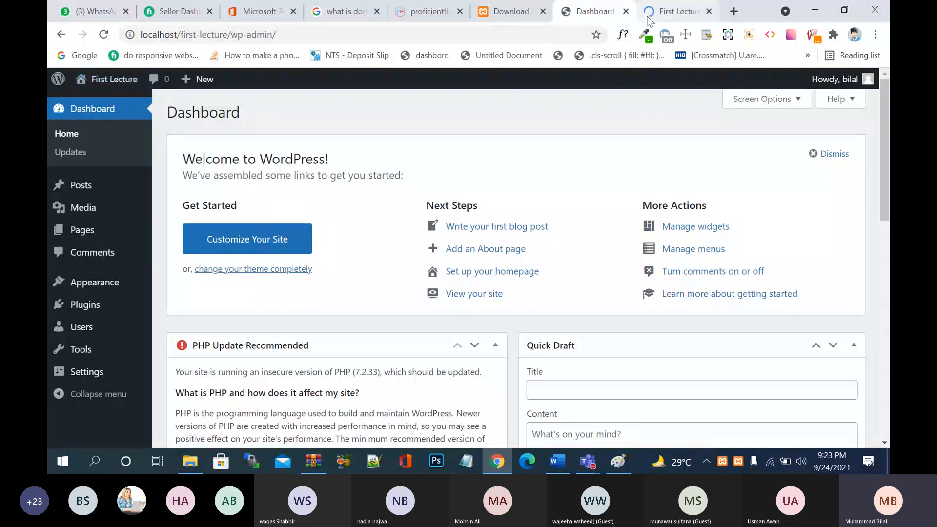
pyautogui.click(647, 18)
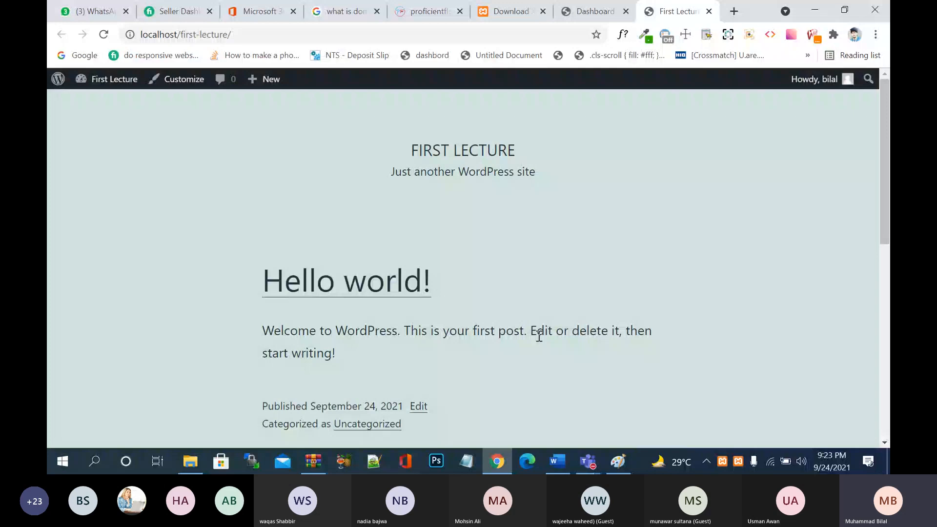
pyautogui.scroll(-8, 539, 337)
pyautogui.scroll(8, 539, 337)
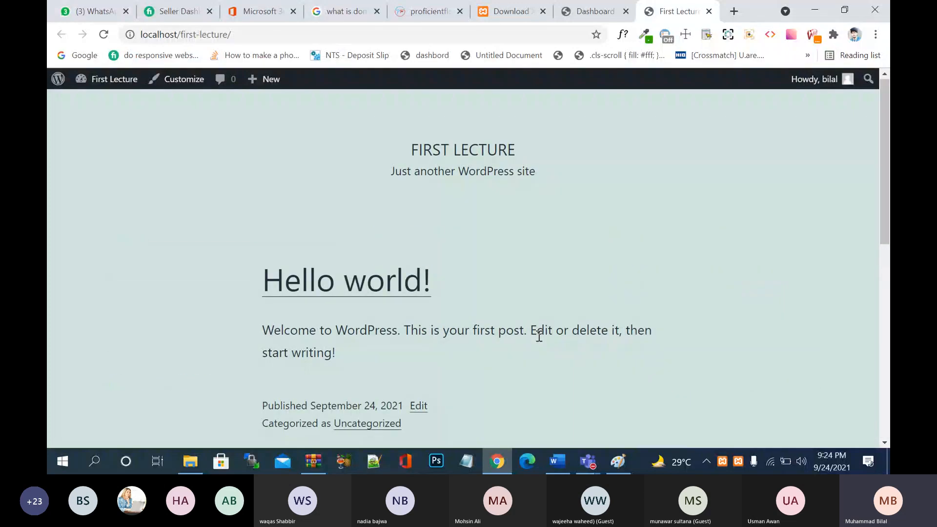
pyautogui.scroll(-6, 539, 337)
pyautogui.scroll(6, 538, 337)
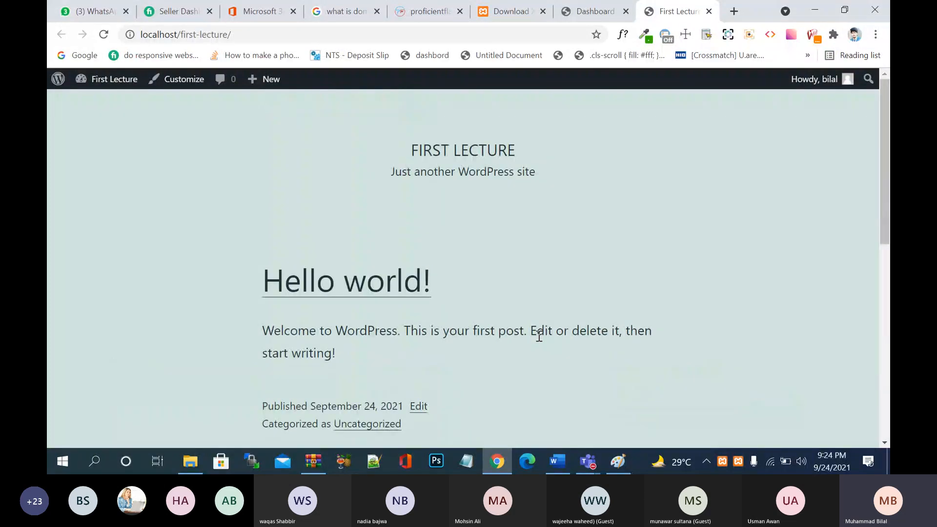
# - Reload and scroll the Proficient Flame site, then return to the First Lecture front page
pyautogui.click(423, 19)
pyautogui.scroll(-10, 459, 269)
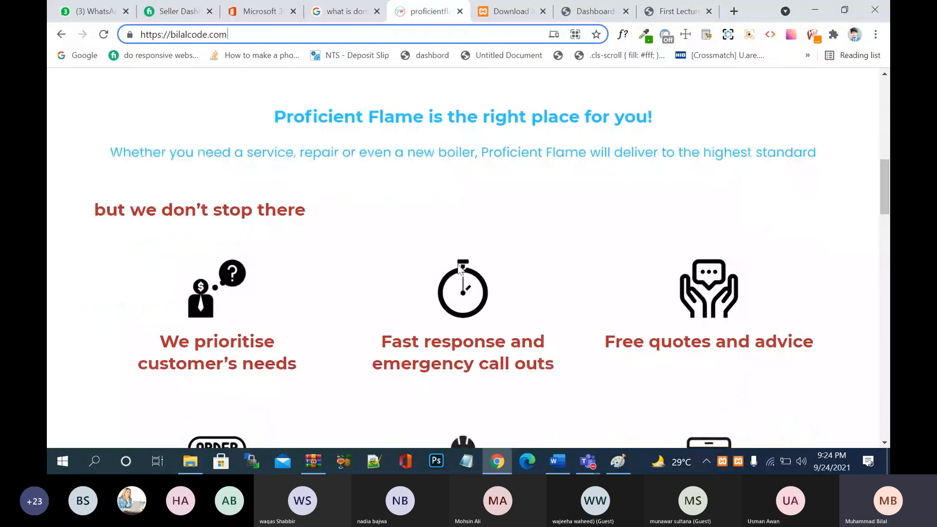
pyautogui.scroll(-15, 459, 266)
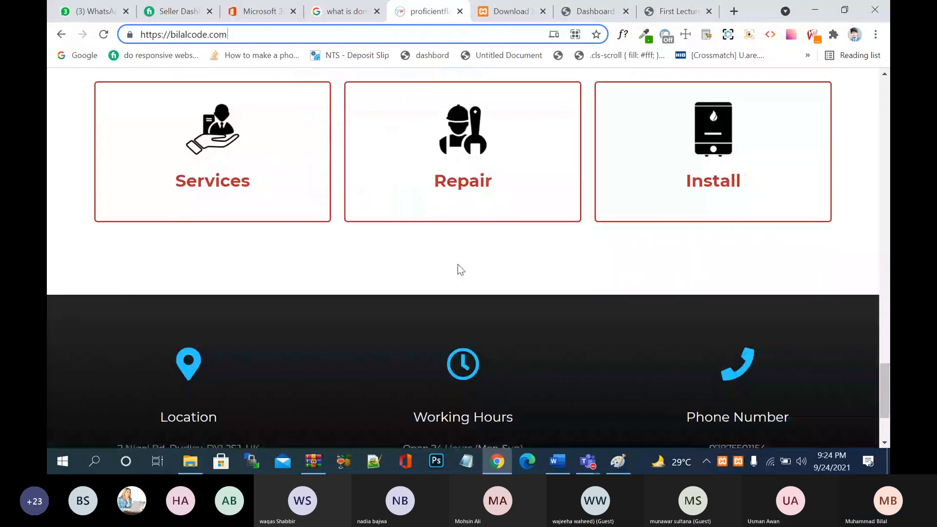
pyautogui.press('F5')
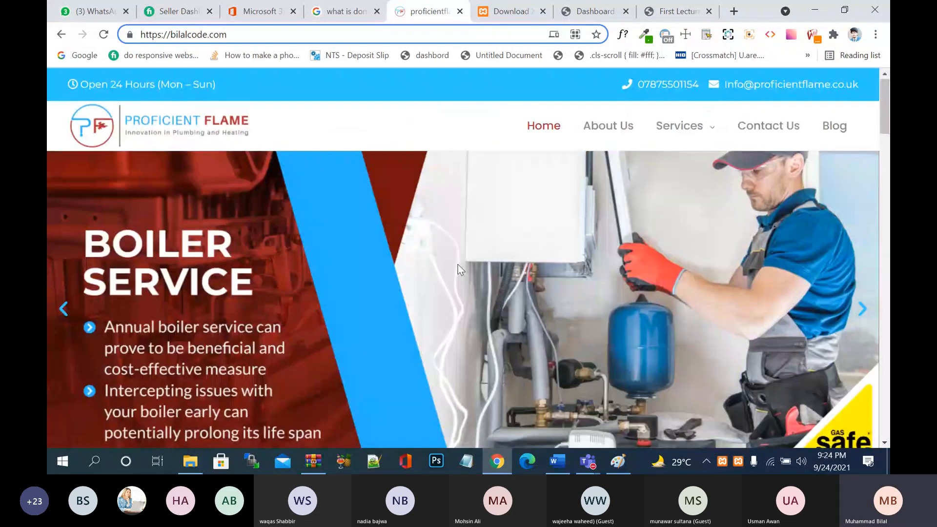
pyautogui.scroll(20, 458, 268)
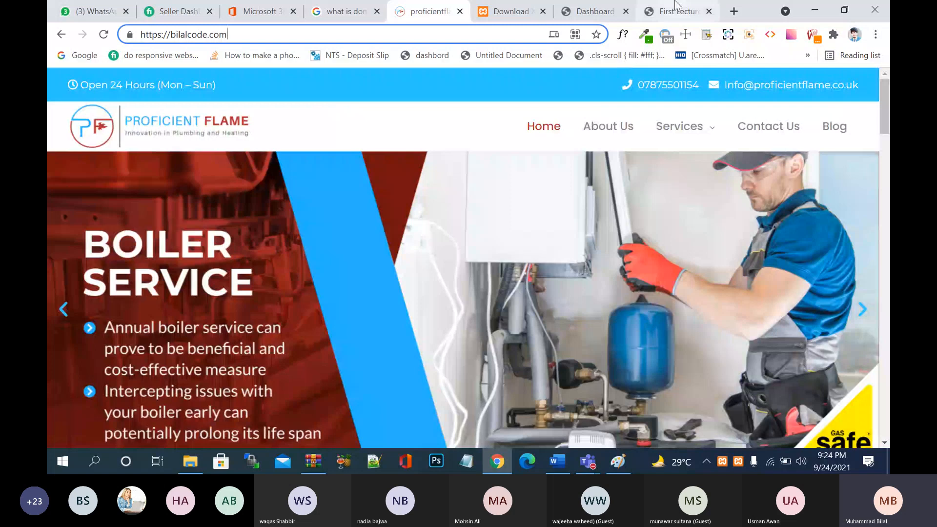
pyautogui.click(702, 14)
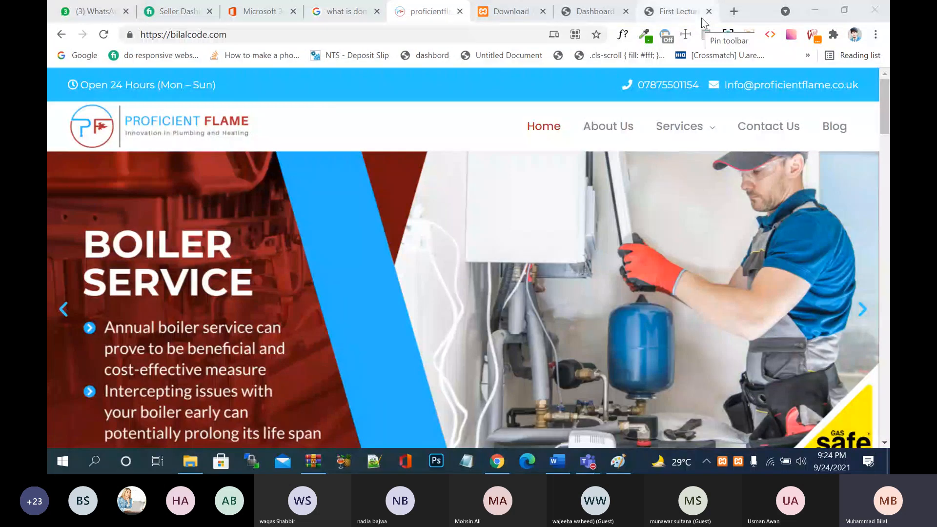
pyautogui.scroll(-10, 649, 195)
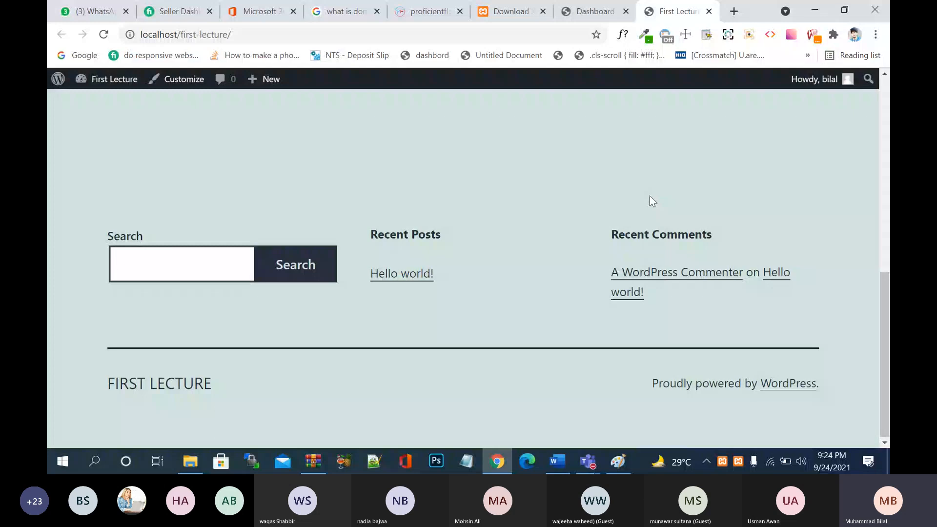
pyautogui.scroll(10, 653, 201)
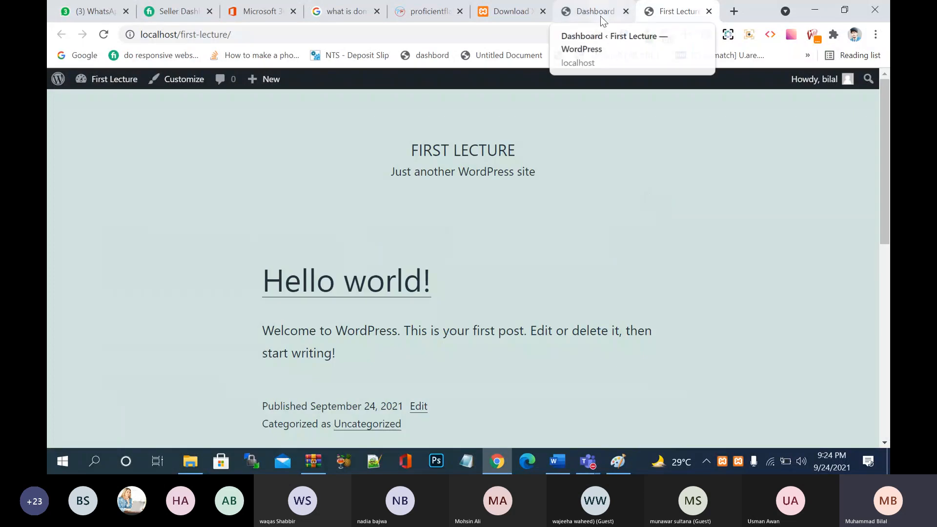
pyautogui.click(601, 14)
pyautogui.scroll(-10, 562, 289)
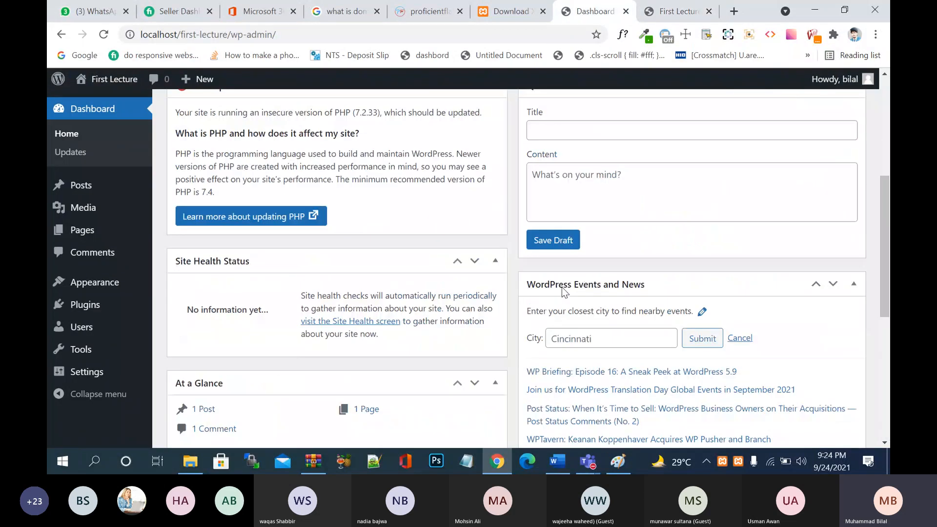
pyautogui.scroll(10, 564, 292)
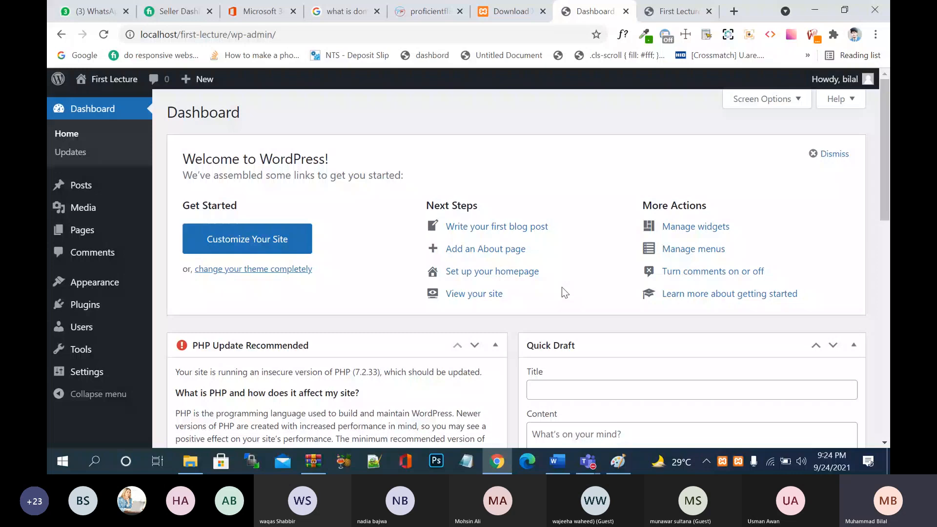
pyautogui.click(588, 461)
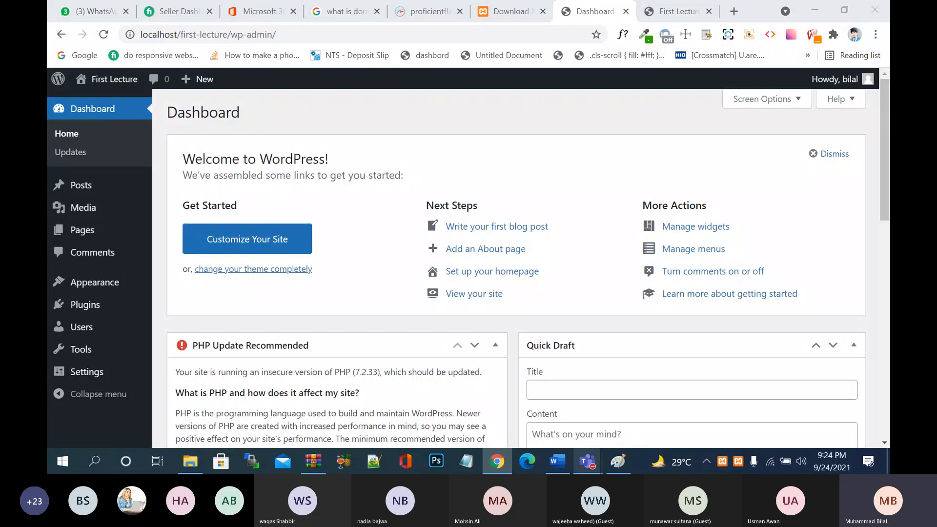
pyautogui.click(606, 406)
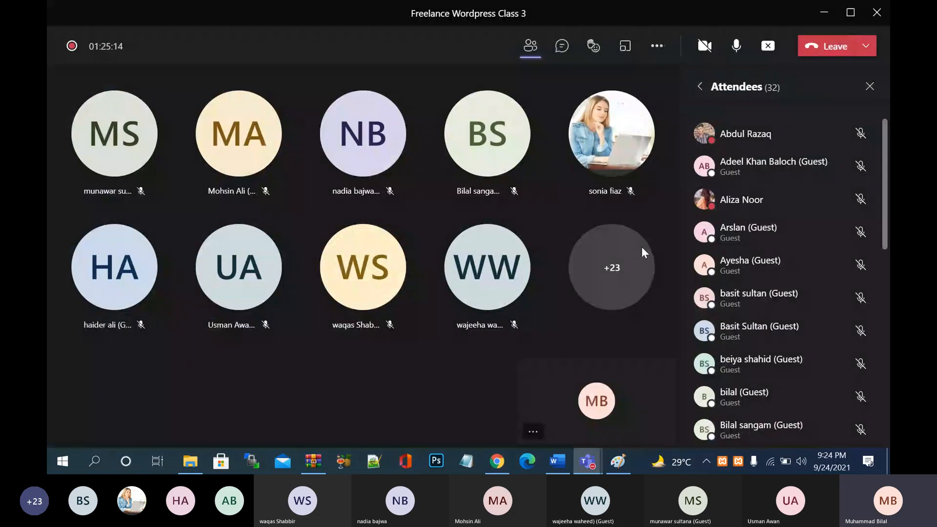
pyautogui.click(823, 16)
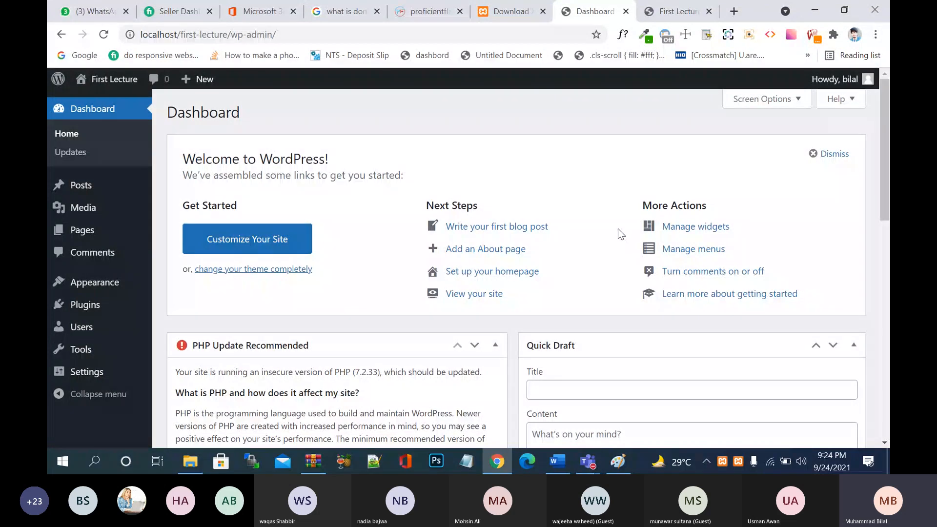
pyautogui.moveTo(849, 87)
pyautogui.moveTo(850, 83)
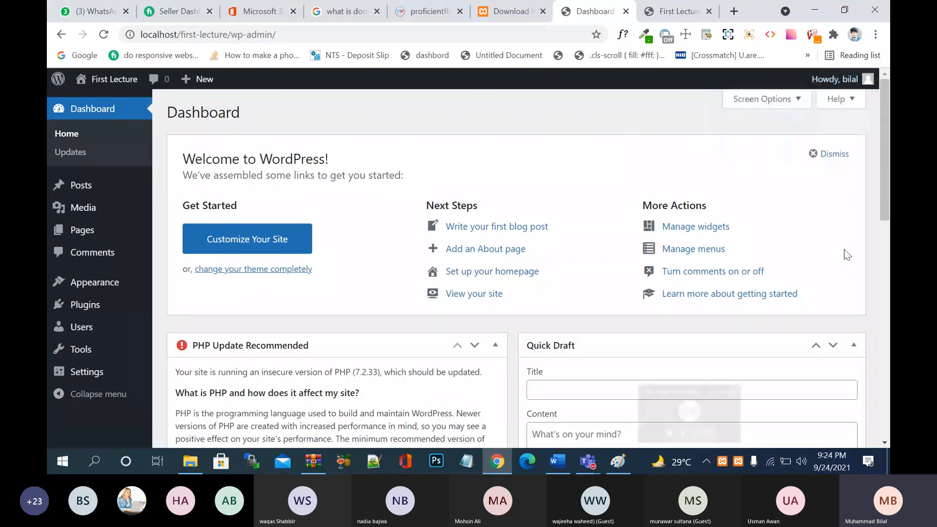
# - Launch Snipping Tool from search and capture a new snip of the WordPress dashboard
pyautogui.press('super')
pyautogui.write('sn')
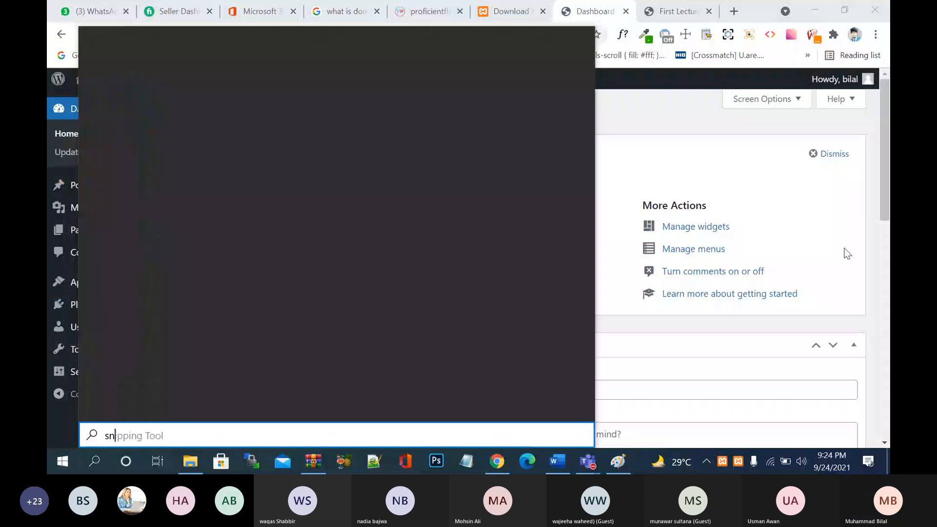
pyautogui.click(183, 98)
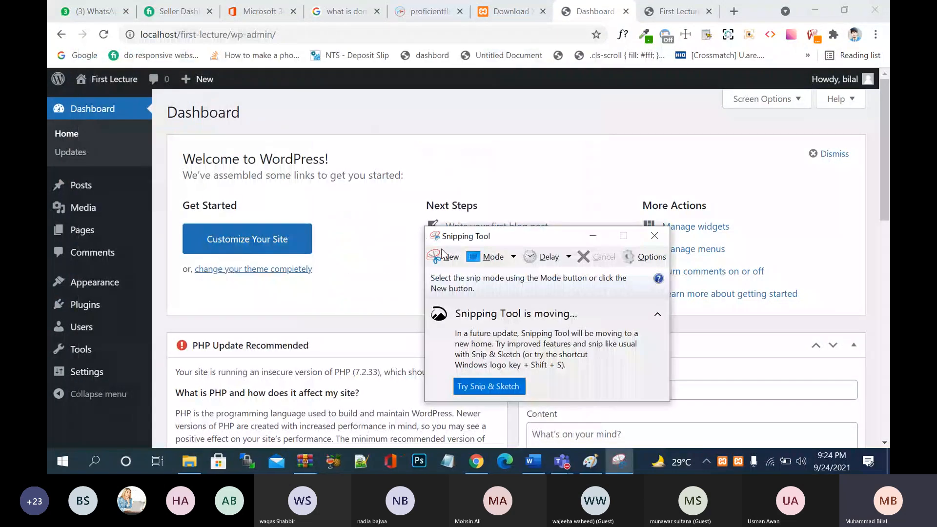
pyautogui.click(443, 252)
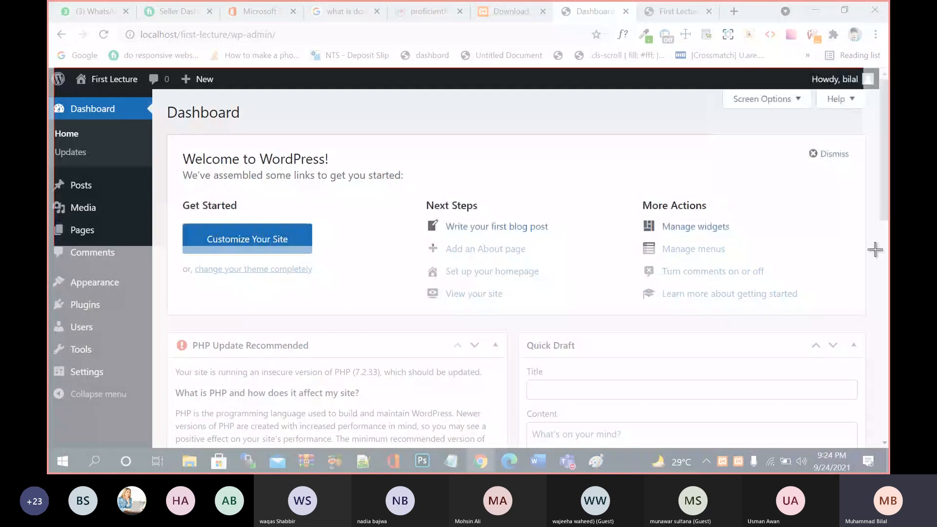
pyautogui.moveTo(876, 249); pyautogui.dragTo(887, 448)
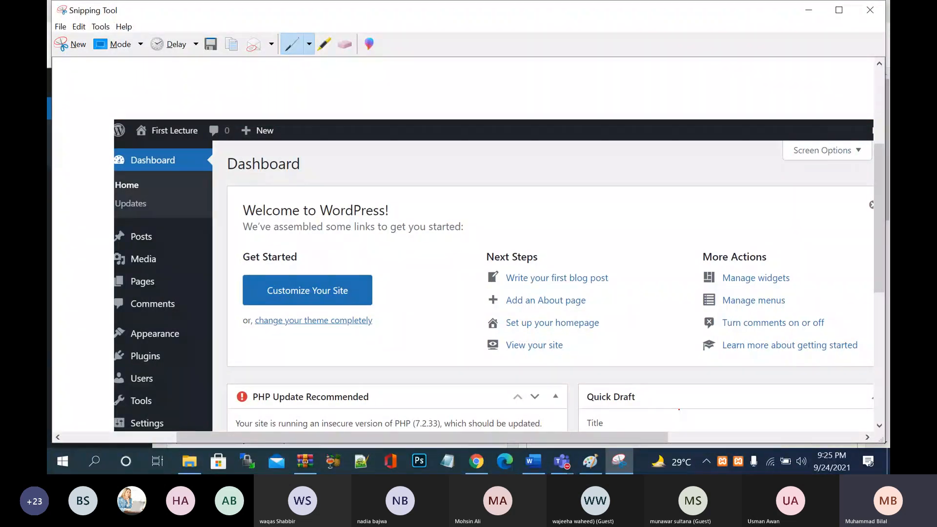
# - Circle the 'Howdy' account greeting in red, look over the snip, and close it
pyautogui.moveTo(635, 434); pyautogui.dragTo(818, 435)
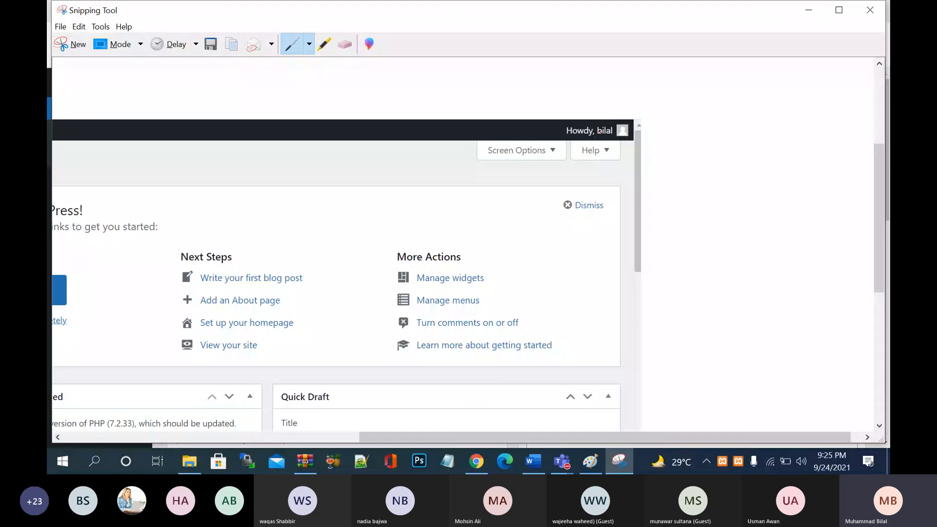
pyautogui.moveTo(588, 115)
pyautogui.mouseDown()
pyautogui.moveTo(574, 155)
pyautogui.moveTo(619, 148)
pyautogui.moveTo(620, 115)
pyautogui.moveTo(592, 114)
pyautogui.mouseUp()
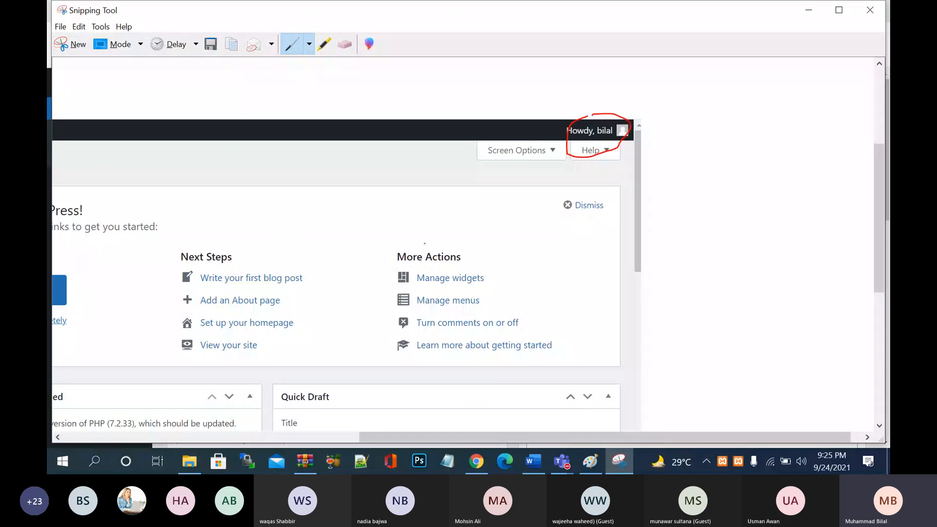
pyautogui.scroll(-5, 425, 243)
pyautogui.hscroll(-5, 425, 243)
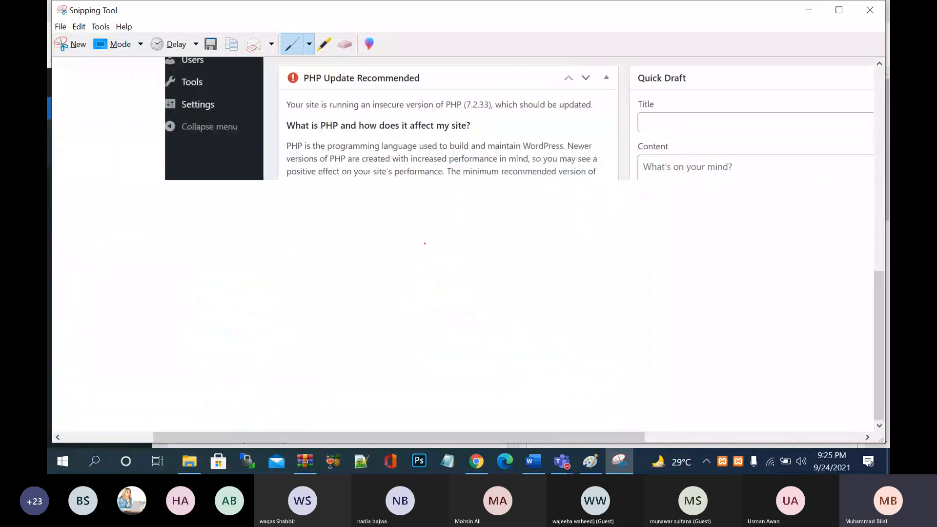
pyautogui.hscroll(1, 424, 243)
pyautogui.scroll(10, 445, 189)
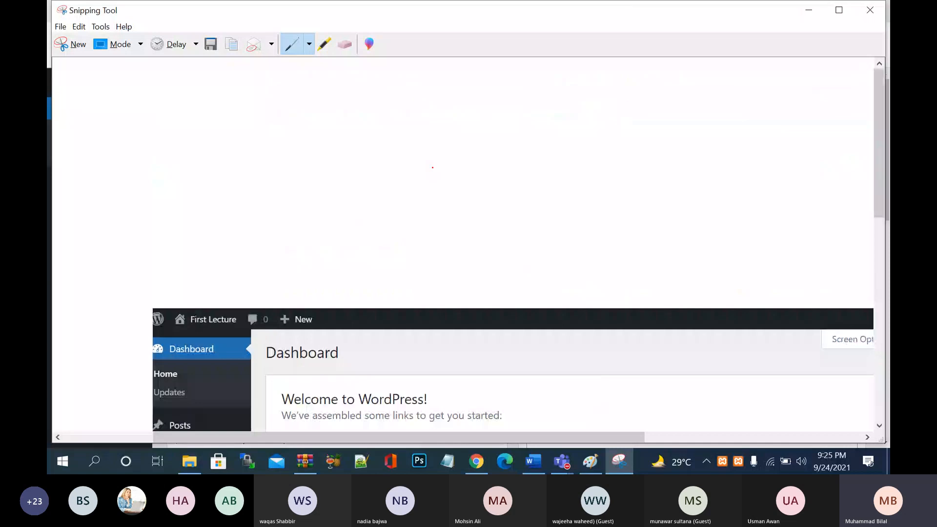
pyautogui.hscroll(5, 630, 248)
pyautogui.hscroll(1, 631, 249)
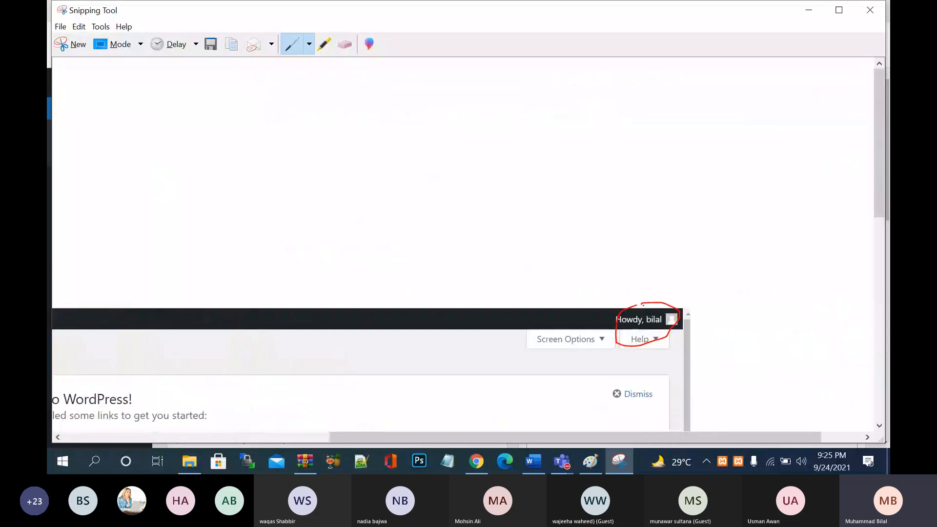
pyautogui.hscroll(-20, 643, 305)
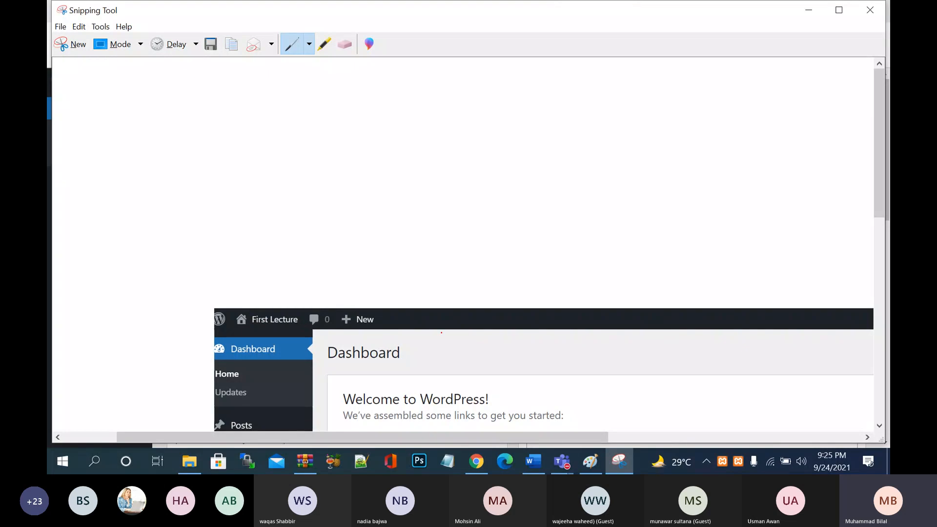
pyautogui.hscroll(10, 442, 333)
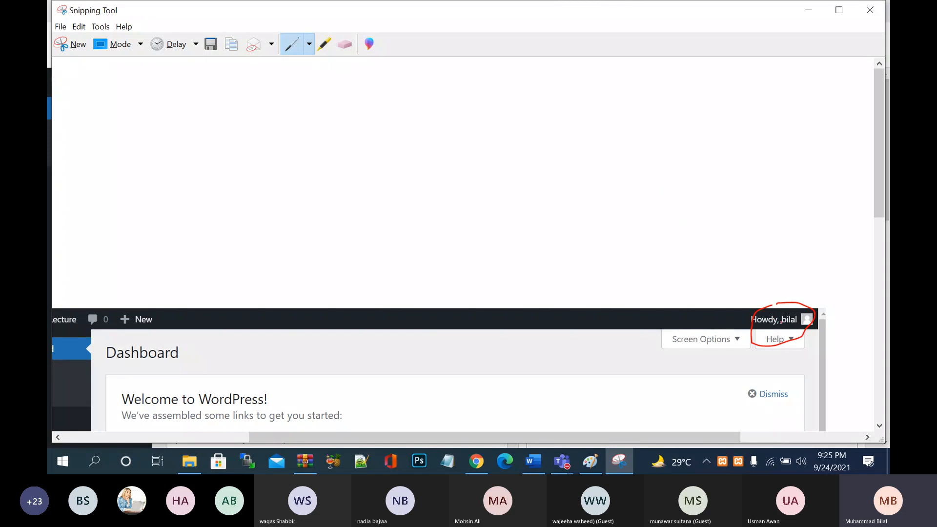
pyautogui.click(872, 14)
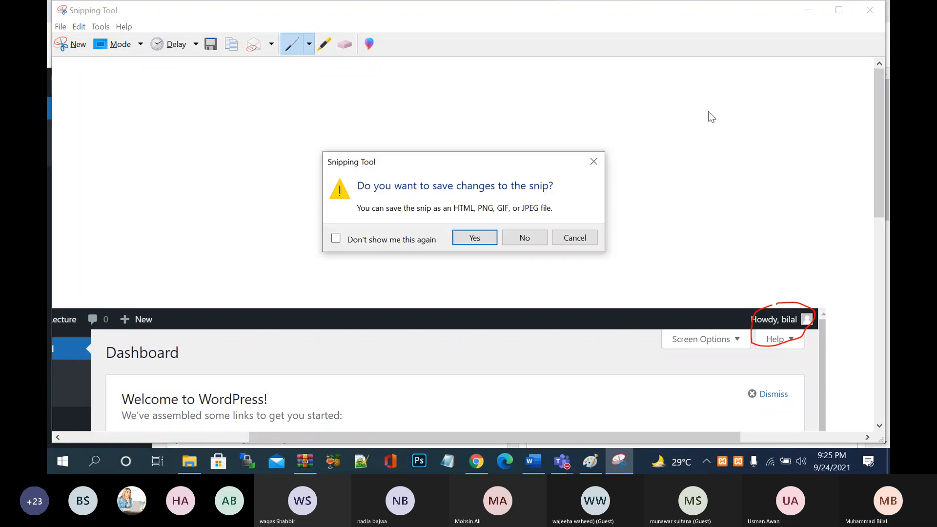
# - Discard the snip unsaved, scroll the rest of the Dashboard, then go to the Fiverr seller dashboard
pyautogui.click(523, 237)
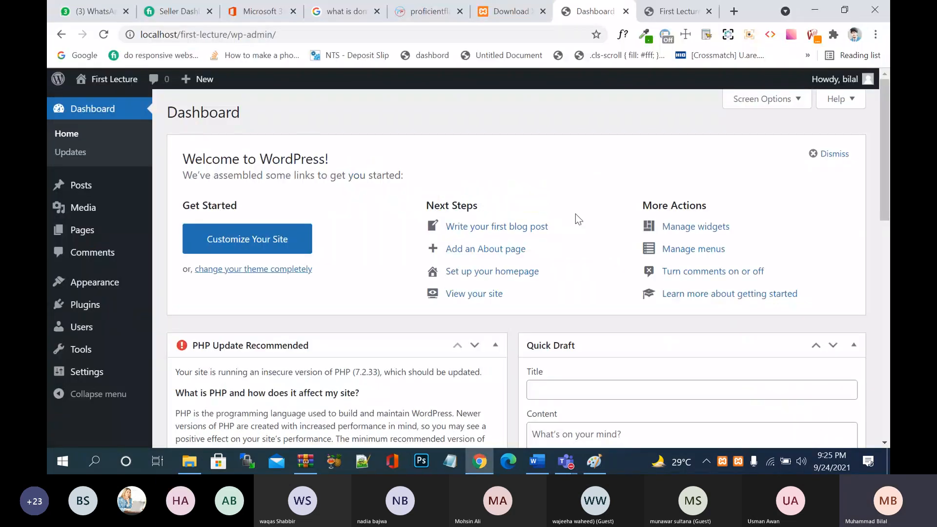
pyautogui.scroll(-6, 583, 202)
pyautogui.scroll(-5, 592, 188)
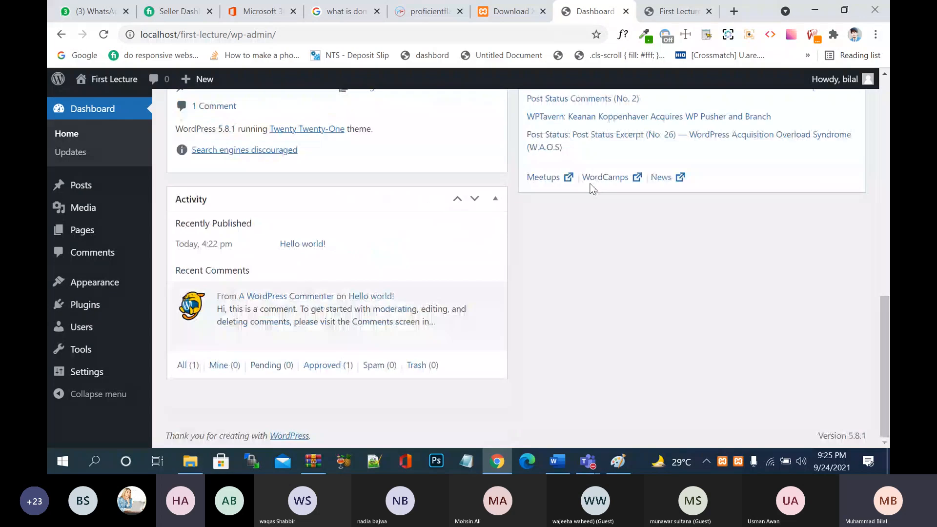
pyautogui.scroll(7, 588, 262)
pyautogui.scroll(5, 588, 259)
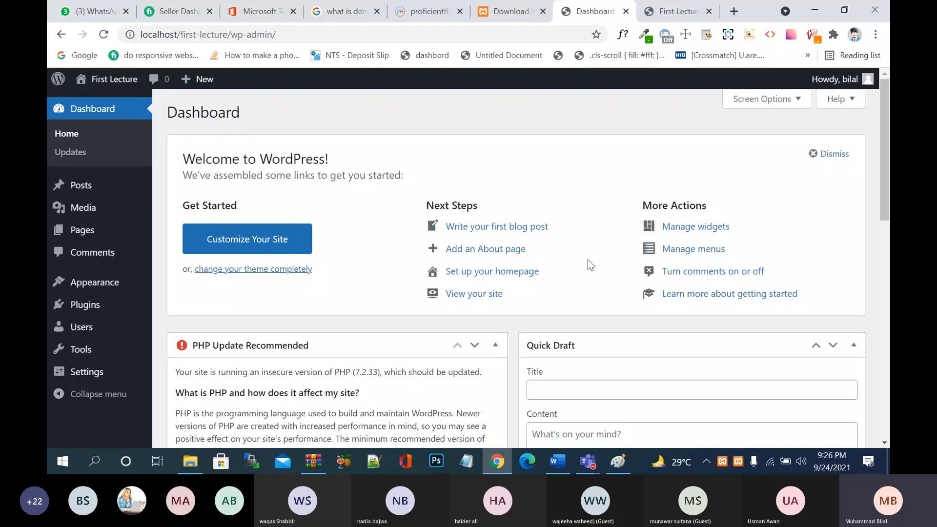
pyautogui.click(183, 12)
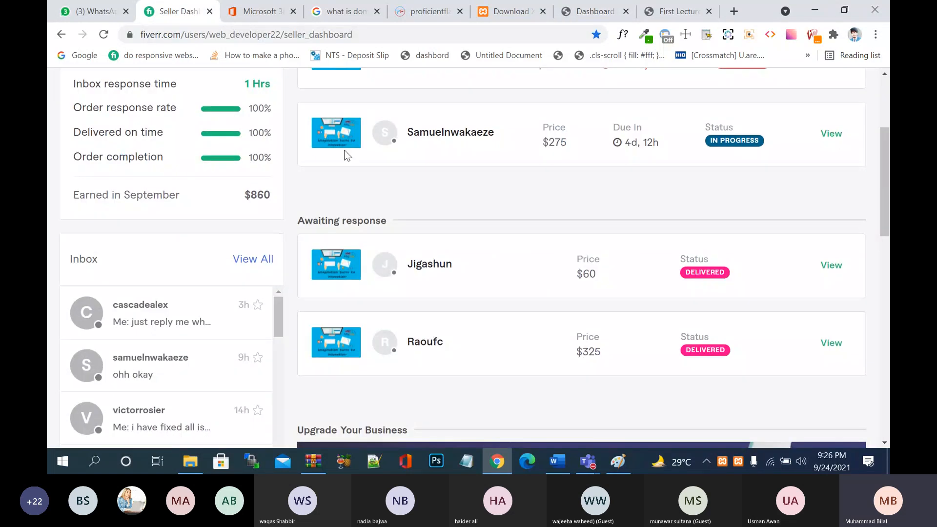
# - Check the Orders list, then open the delivered $325 olive oil competition order and scroll its activity
pyautogui.scroll(5, 347, 156)
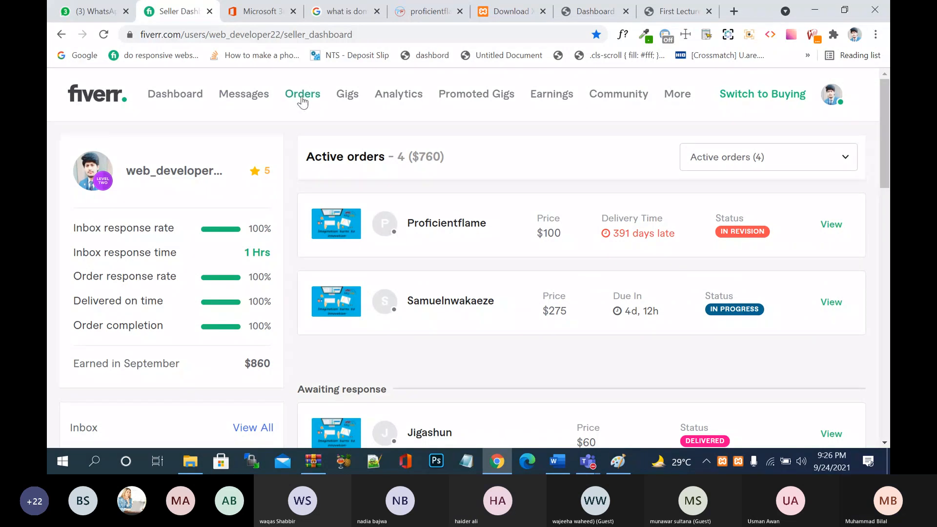
pyautogui.click(259, 97)
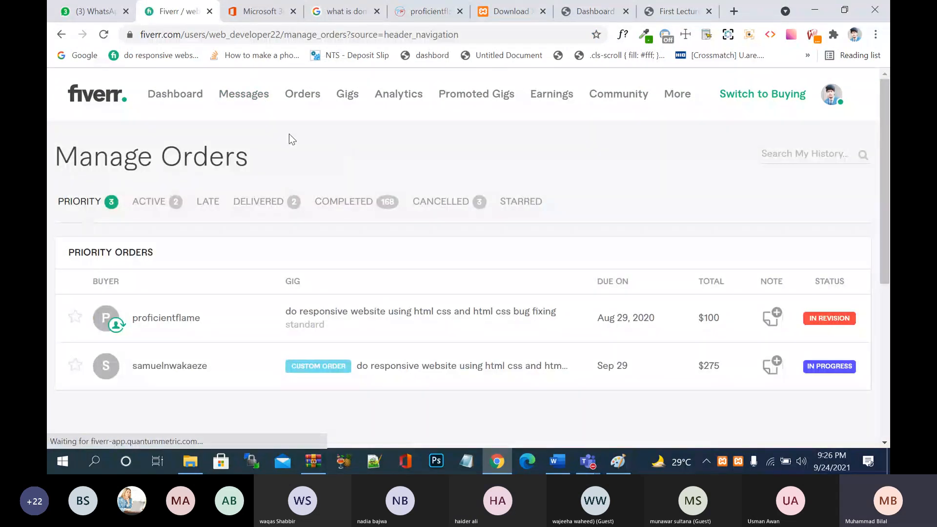
pyautogui.click(61, 34)
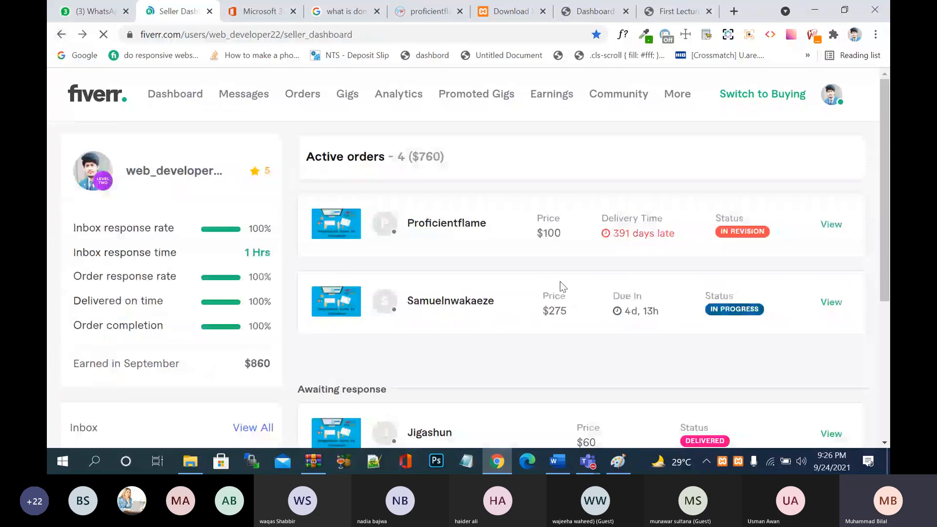
pyautogui.scroll(-4, 563, 287)
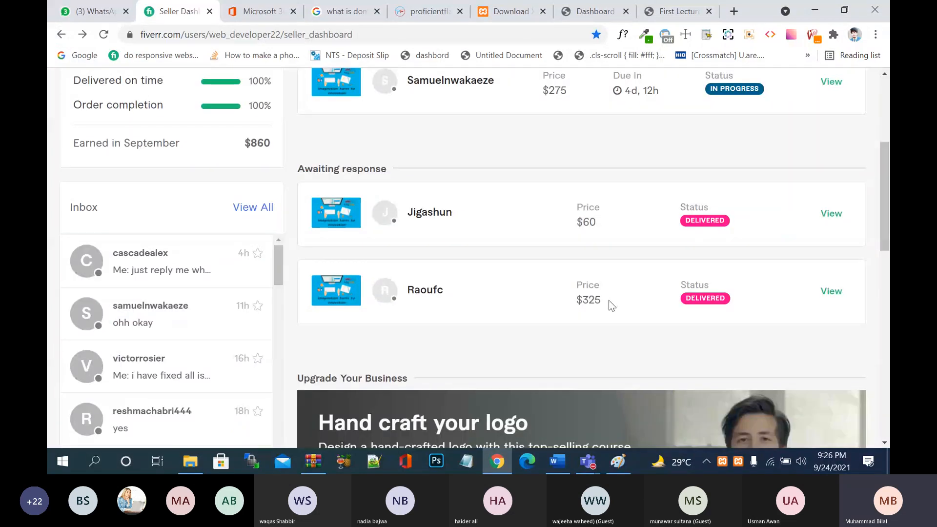
pyautogui.click(834, 292)
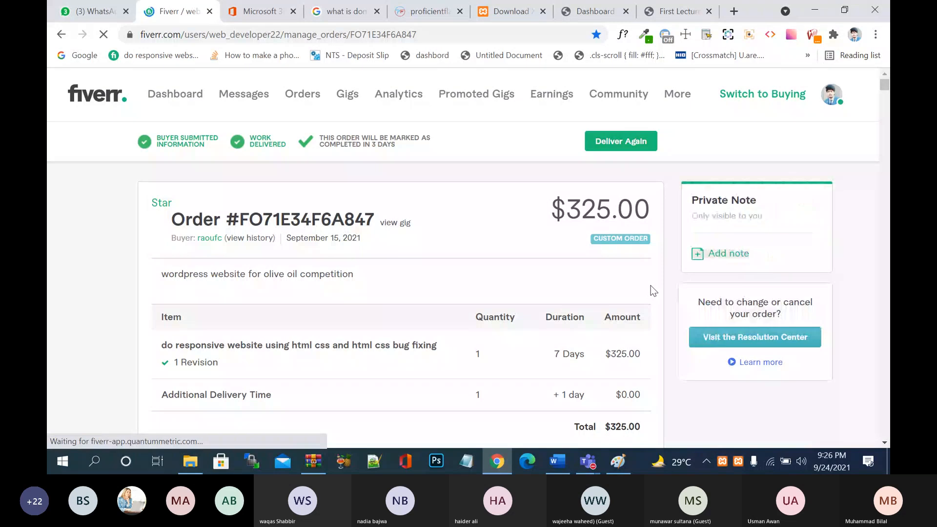
pyautogui.scroll(-10, 651, 285)
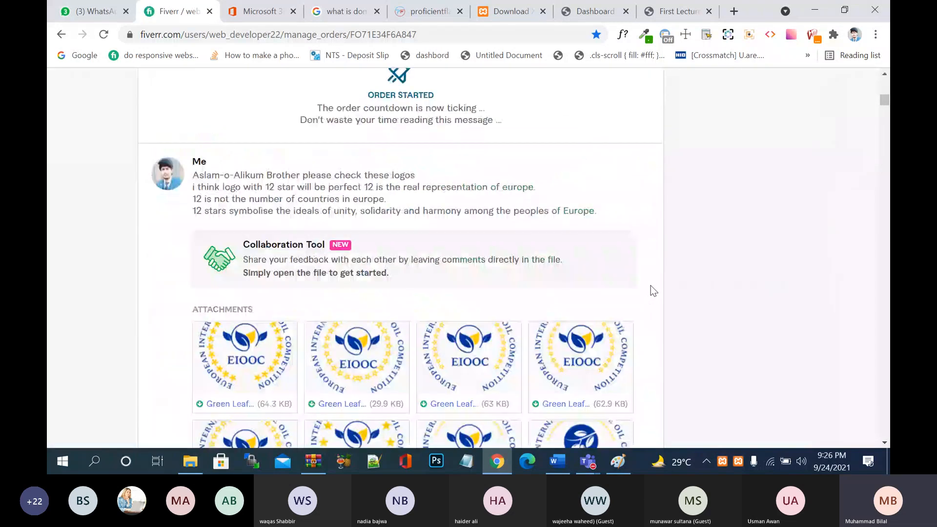
pyautogui.scroll(-10, 652, 285)
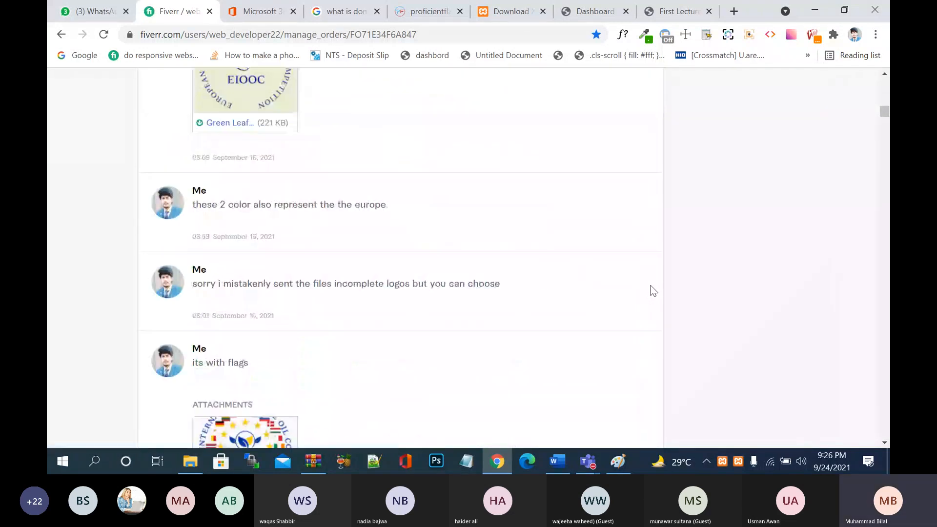
pyautogui.scroll(15, 651, 286)
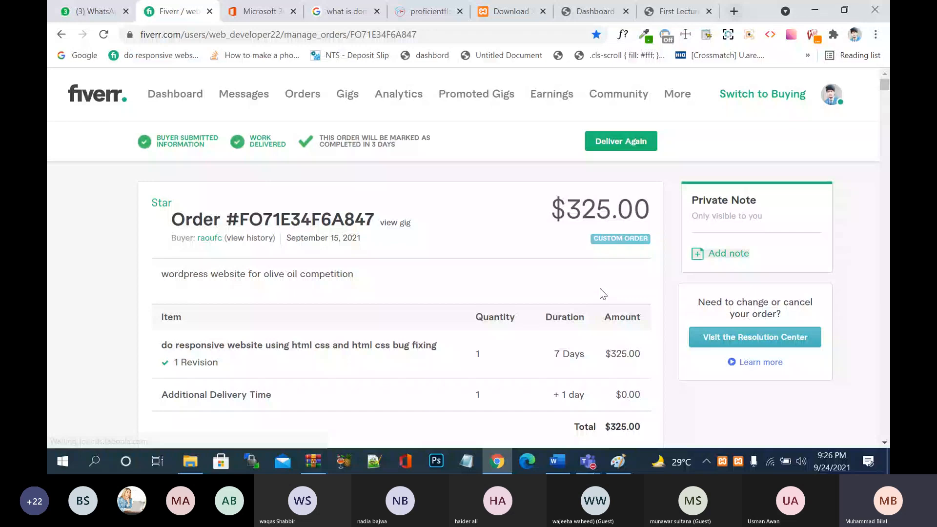
# - Open aaiooc.com from the Afro-Asiatic suggestion in a new tab and reload it
pyautogui.click(735, 12)
pyautogui.write('ai')
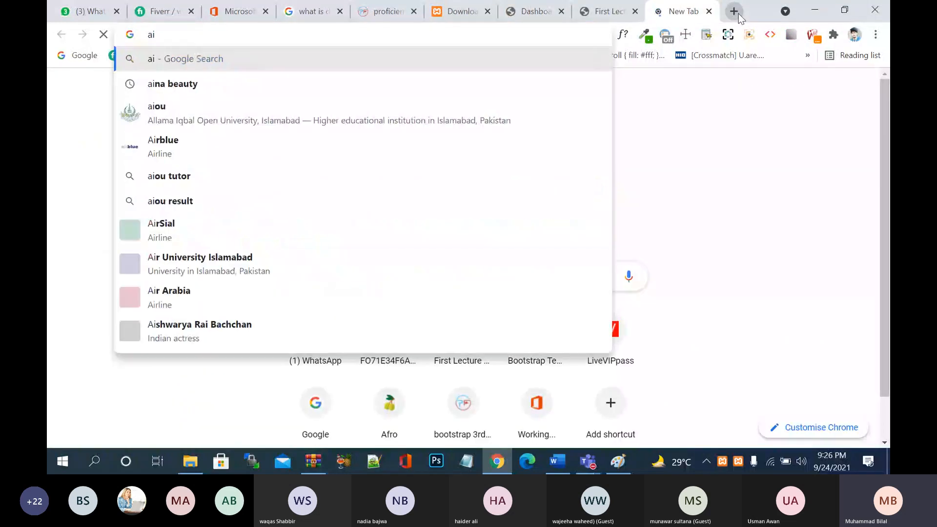
pyautogui.press('BackSpace')
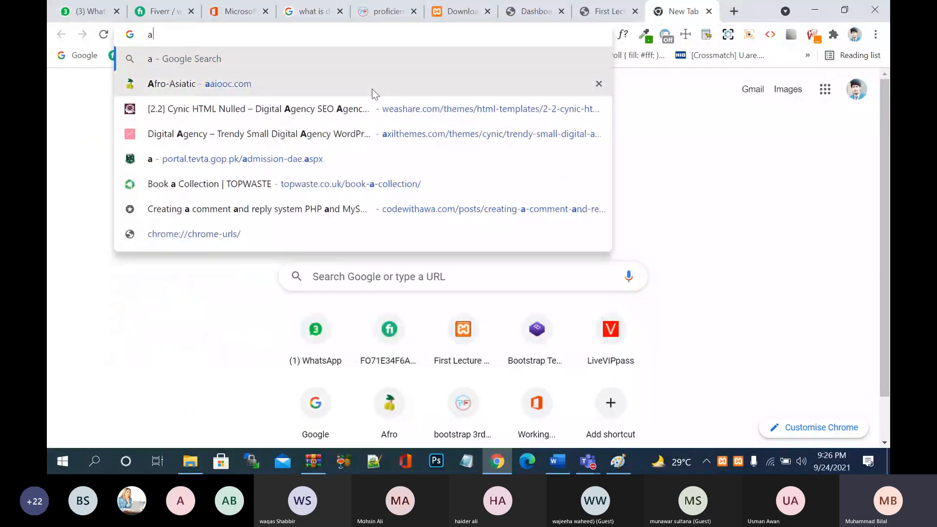
pyautogui.click(372, 87)
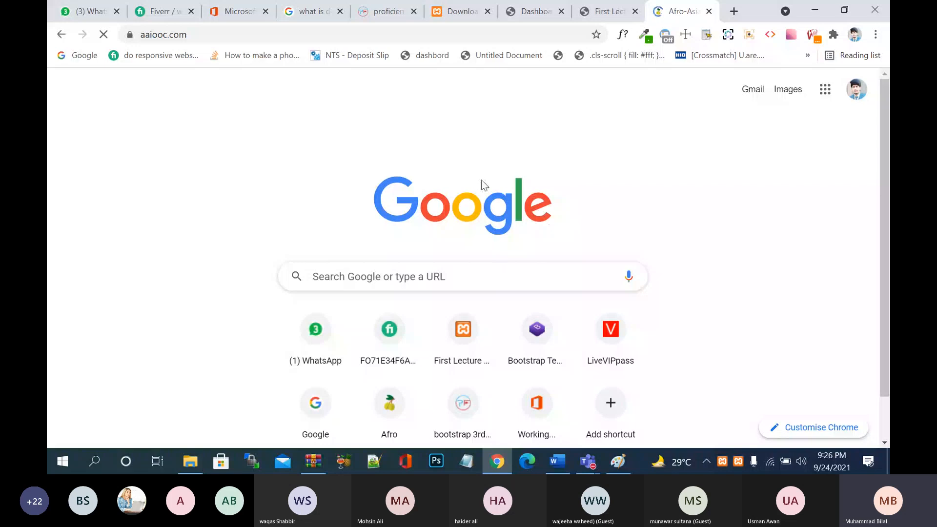
pyautogui.scroll(-20, 538, 321)
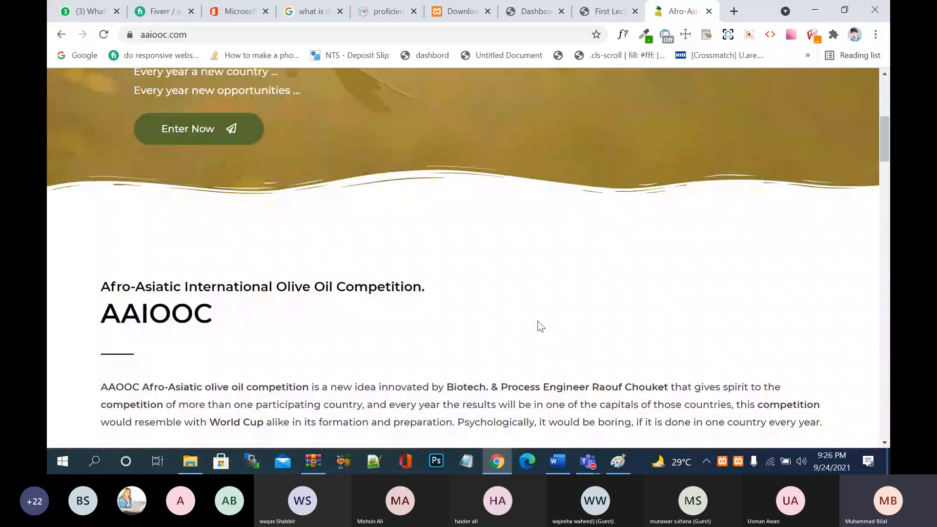
pyautogui.scroll(-5, 541, 326)
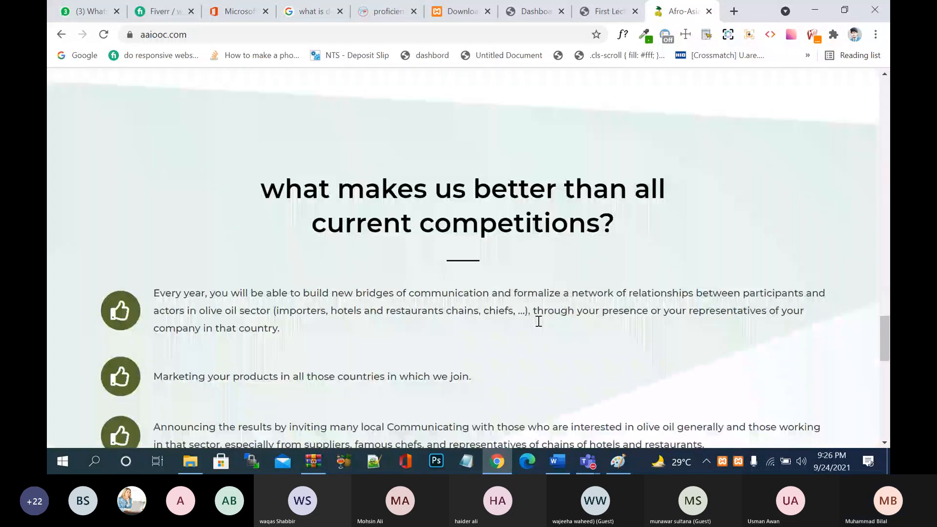
pyautogui.press('F5')
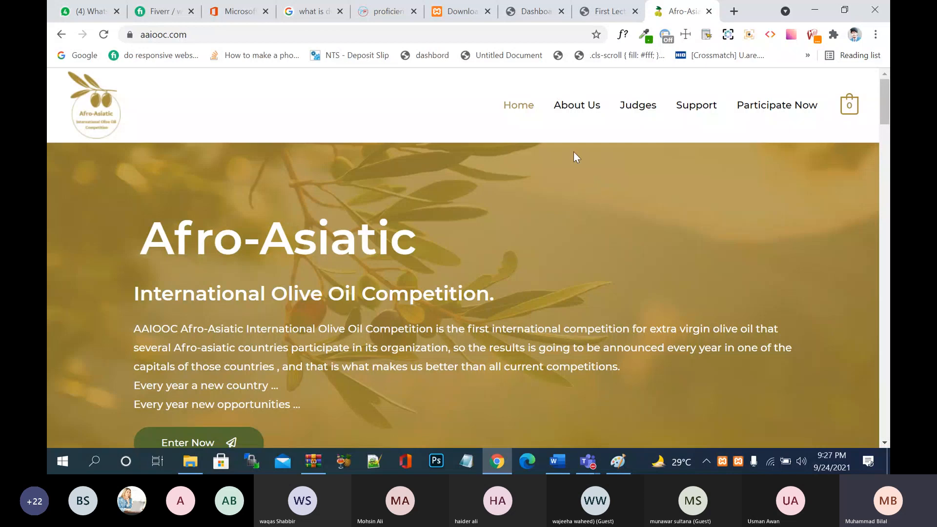
# - Scroll through aaiooc.com's sections, then switch back to the First Lecture tab
pyautogui.scroll(-4, 619, 219)
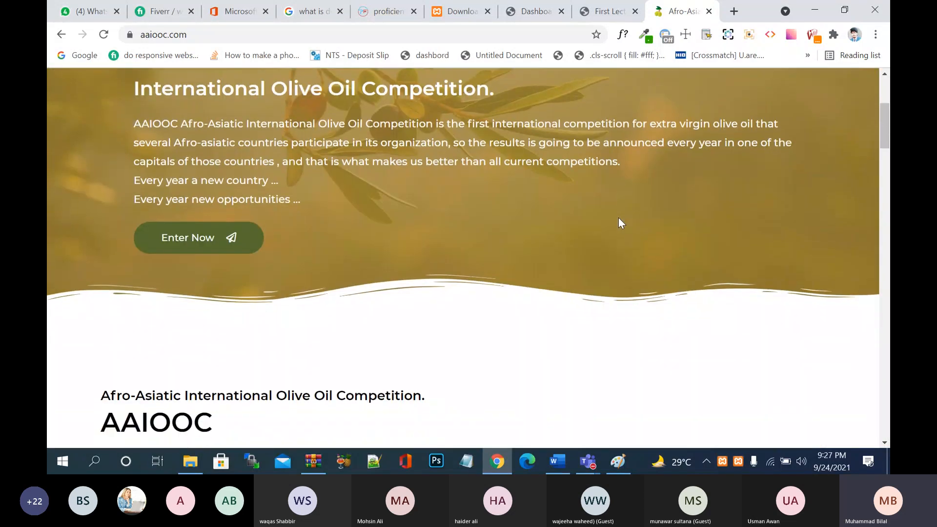
pyautogui.scroll(4, 619, 218)
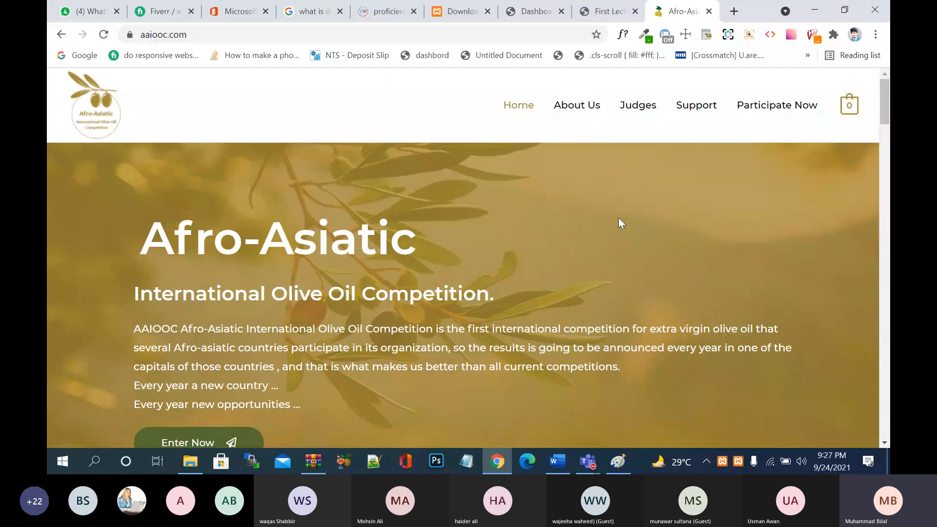
pyautogui.scroll(-15, 619, 219)
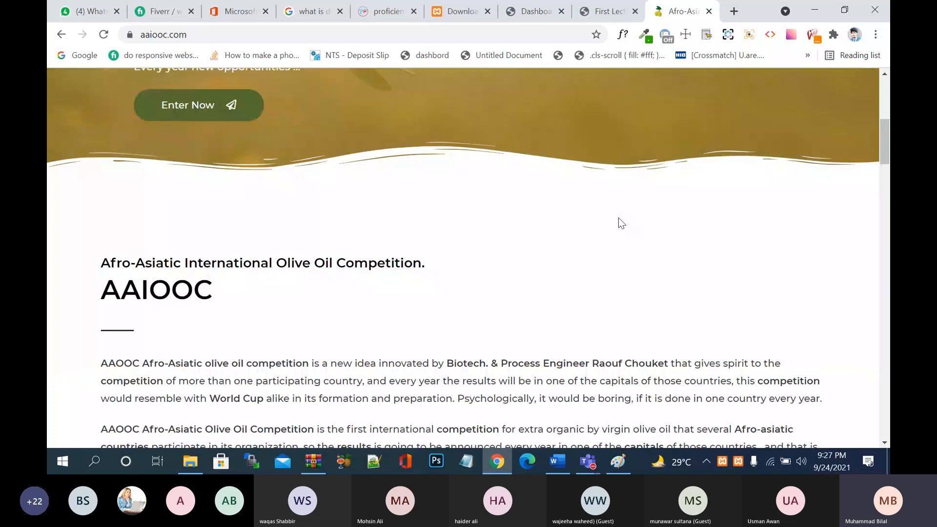
pyautogui.scroll(-5, 619, 218)
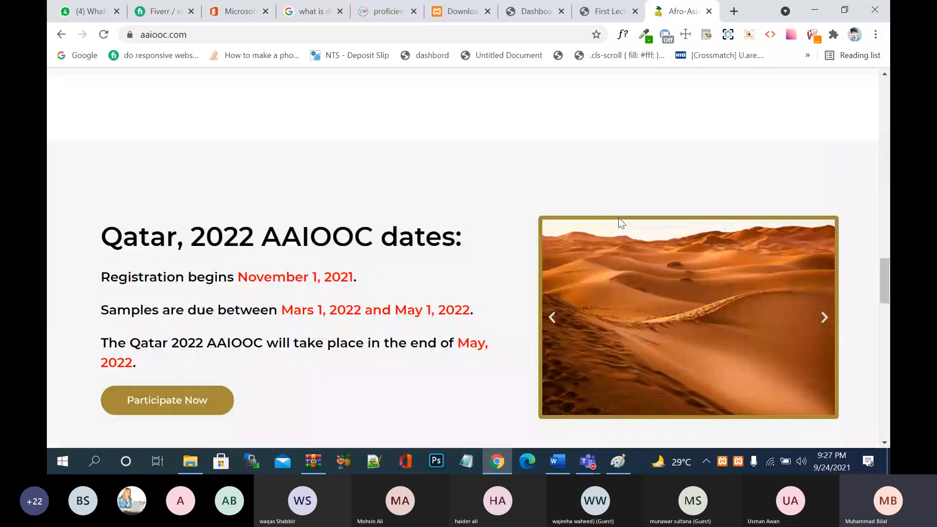
pyautogui.press('Home')
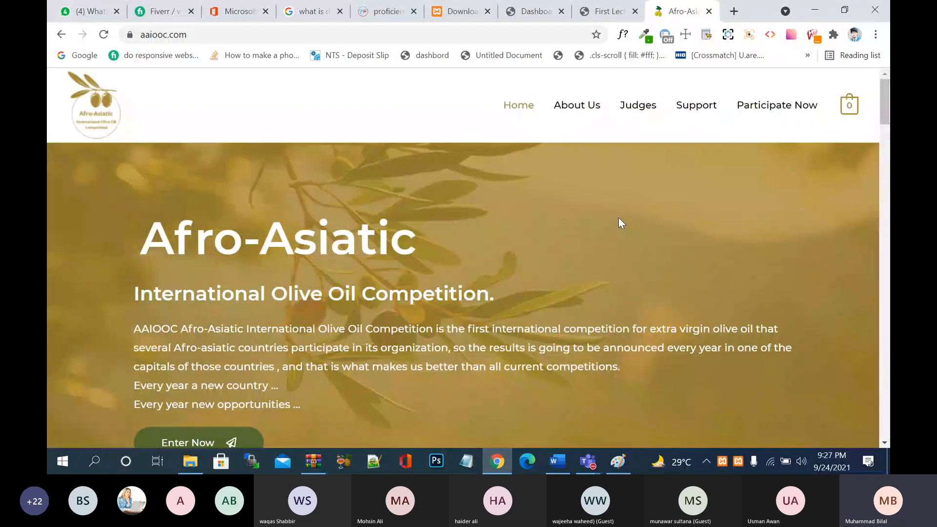
pyautogui.scroll(-15, 619, 219)
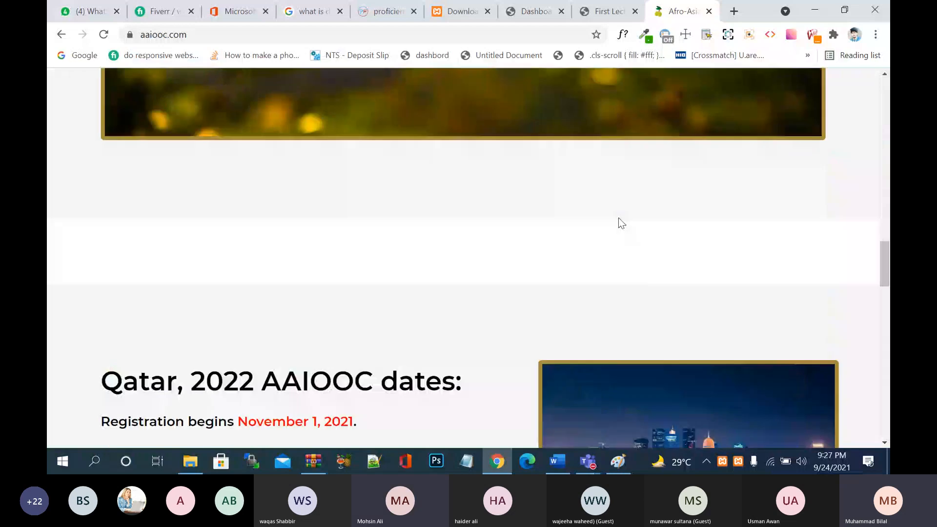
pyautogui.scroll(-10, 619, 218)
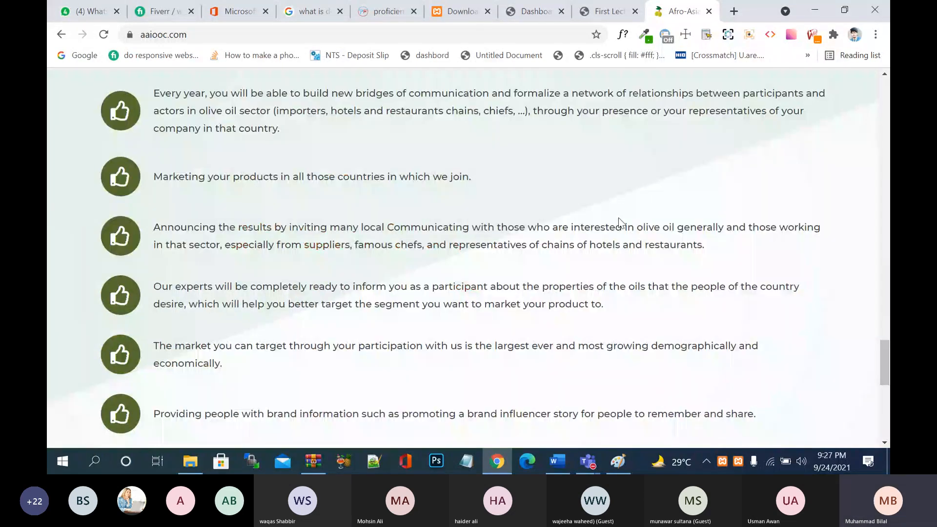
pyautogui.scroll(-5, 619, 218)
pyautogui.scroll(10, 619, 218)
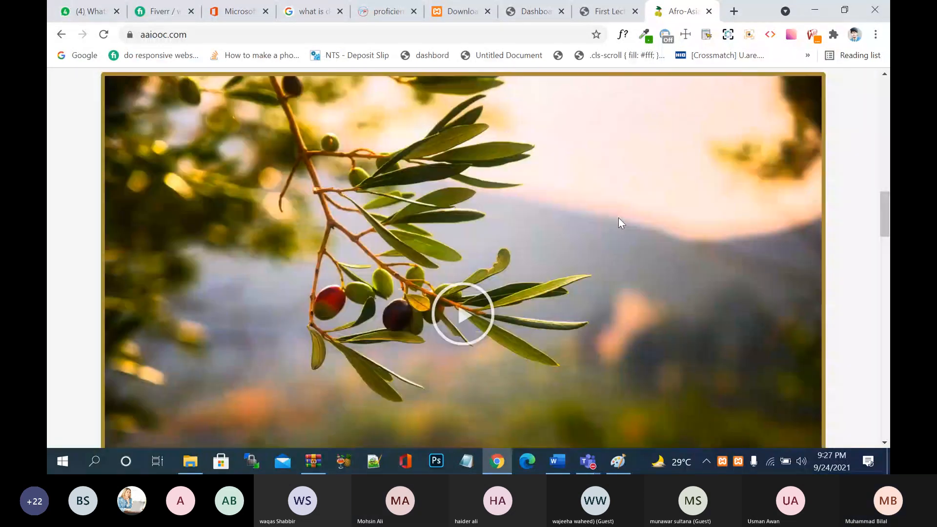
pyautogui.scroll(5, 619, 218)
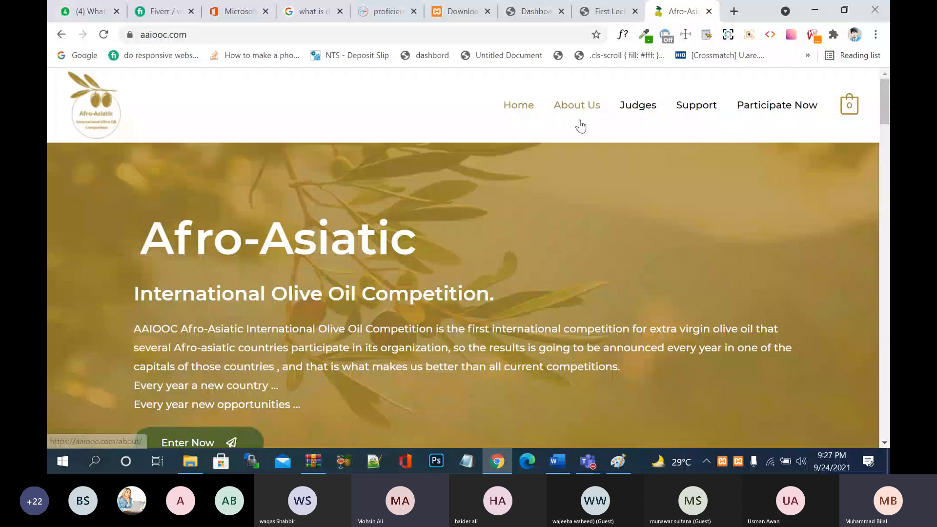
pyautogui.hotkey('ctrl', 'shift', 'Tab')
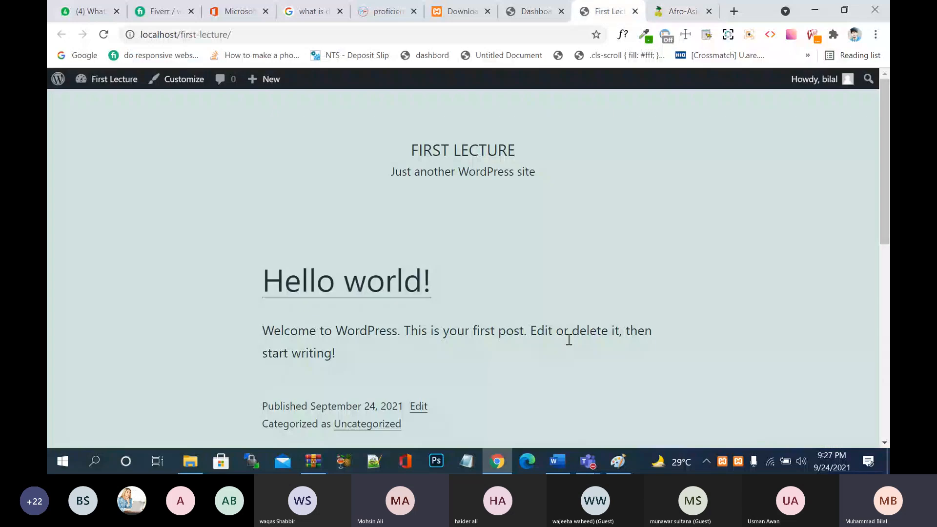
# - Scroll up the Fiverr order thread and highlight the domain eiooc.com in a message
pyautogui.click(164, 12)
pyautogui.scroll(-15, 429, 303)
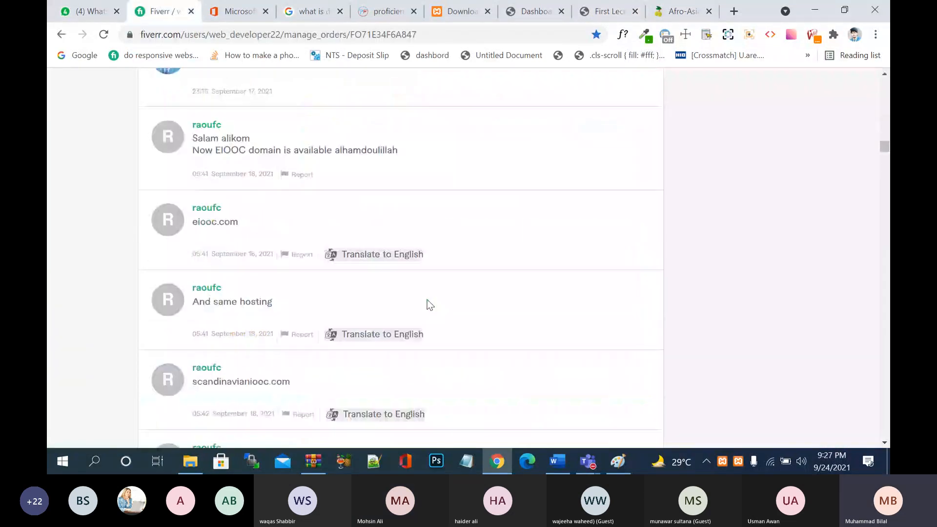
pyautogui.scroll(20, 429, 303)
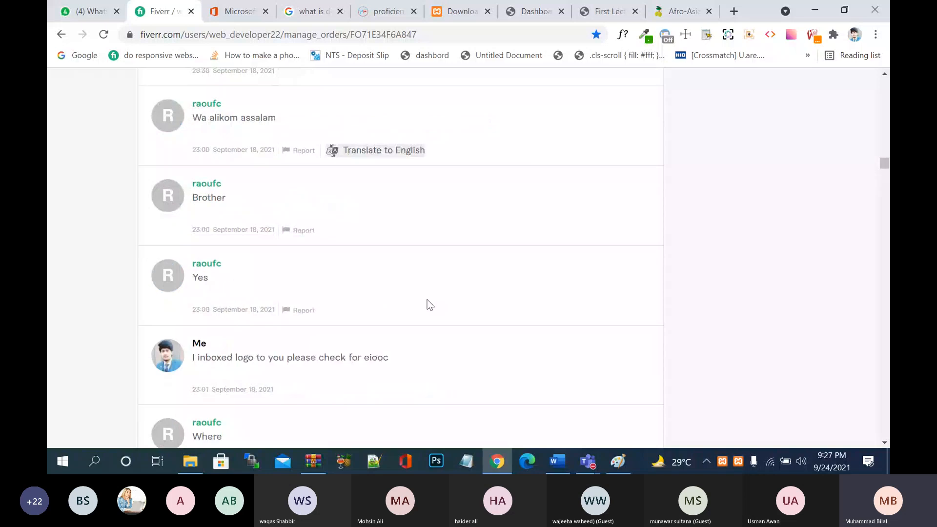
pyautogui.scroll(10, 429, 304)
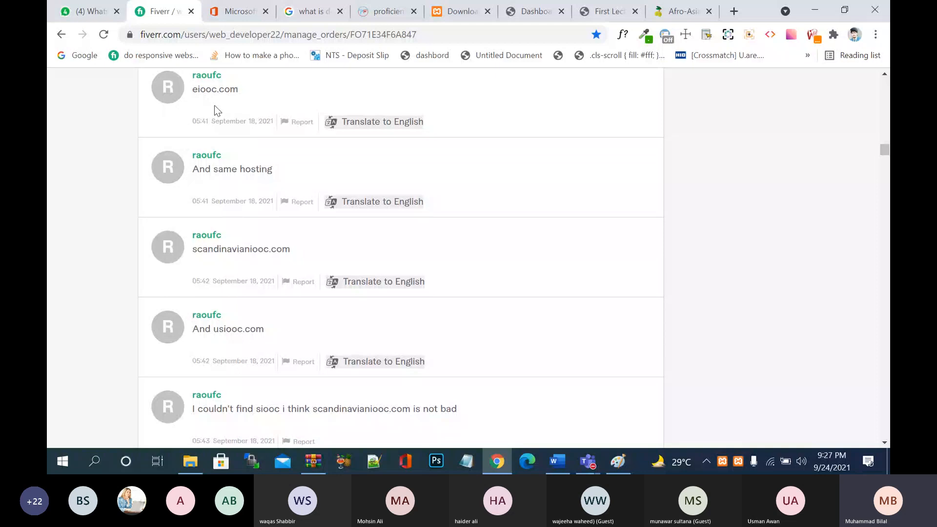
pyautogui.scroll(2, 214, 108)
pyautogui.scroll(1, 215, 109)
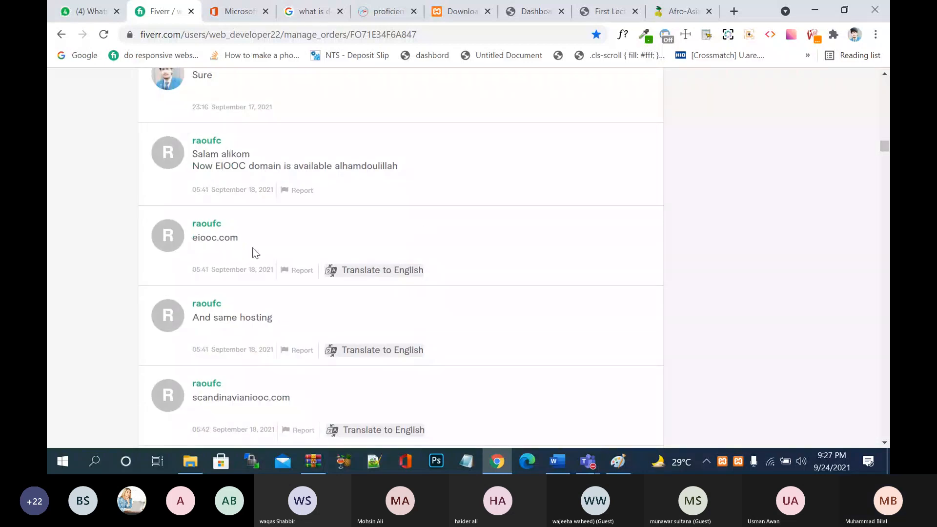
pyautogui.moveTo(194, 237); pyautogui.dragTo(253, 242)
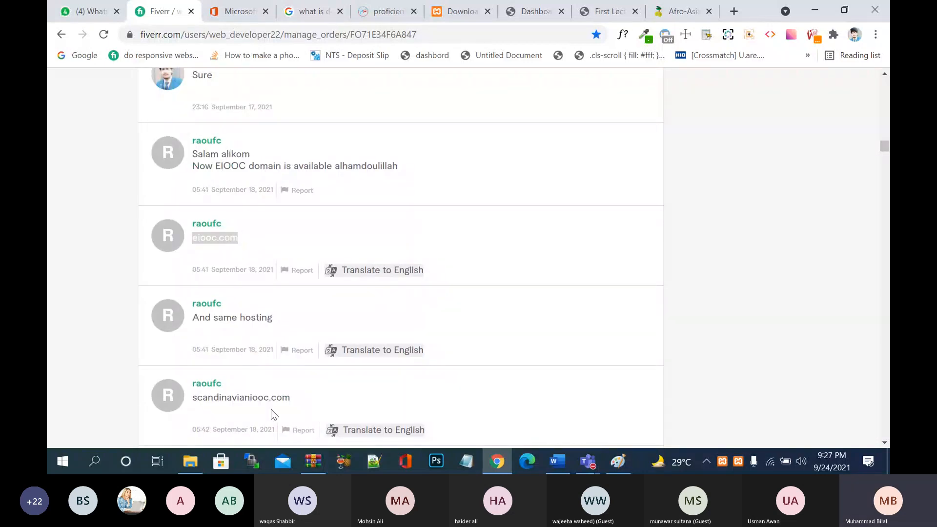
pyautogui.click(238, 332)
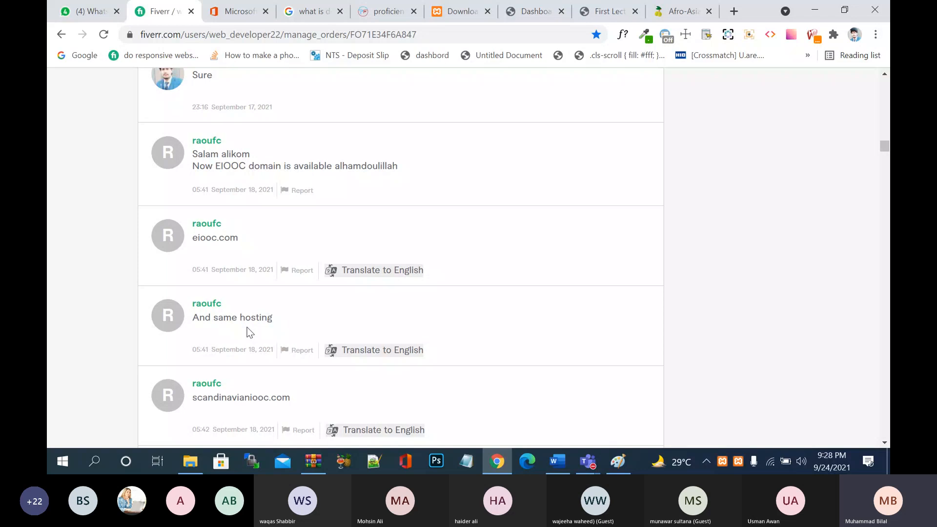
pyautogui.scroll(-1, 249, 330)
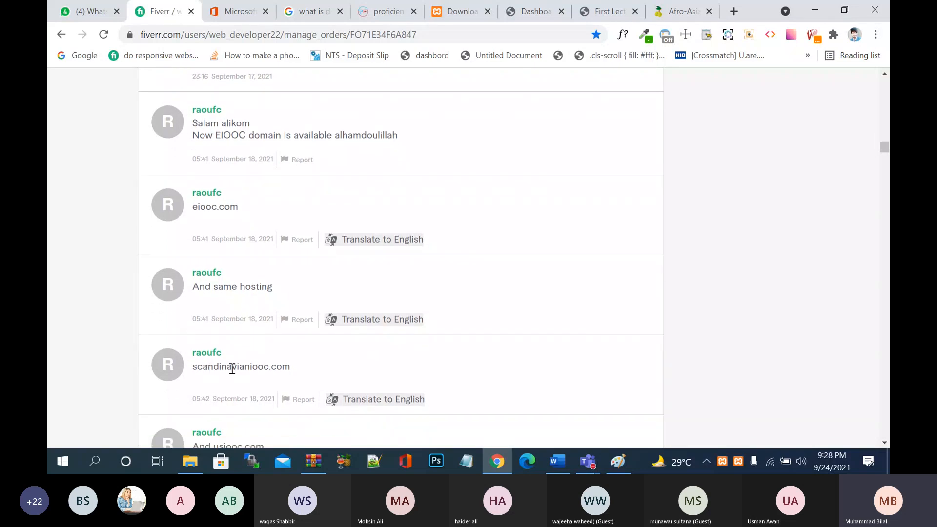
pyautogui.scroll(-1, 244, 370)
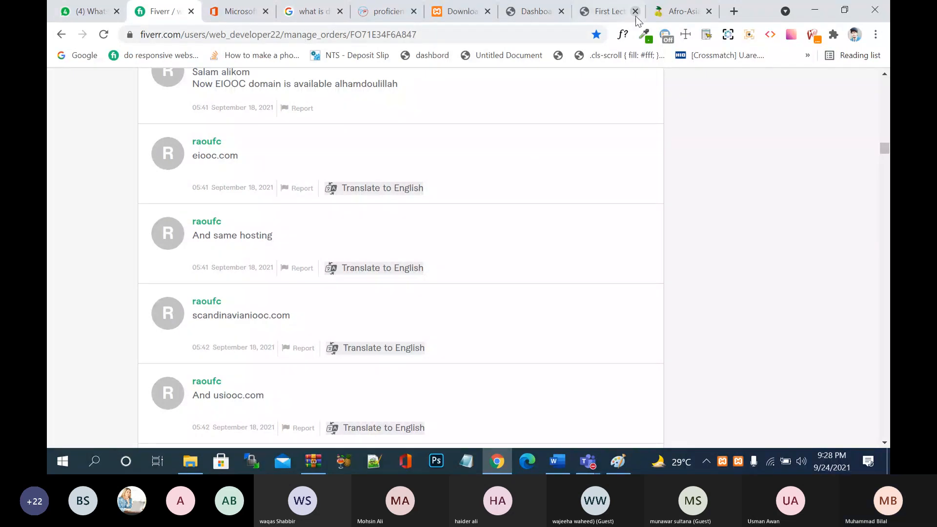
# - Glance at the Afro-Asiatic and First Lecture tabs, then scroll Fiverr to the September 20 award logo messages
pyautogui.click(652, 13)
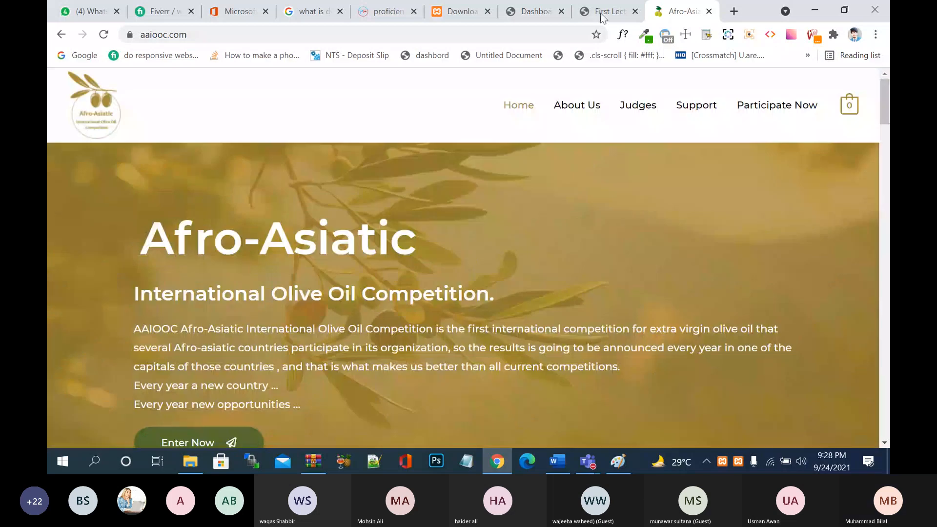
pyautogui.click(604, 13)
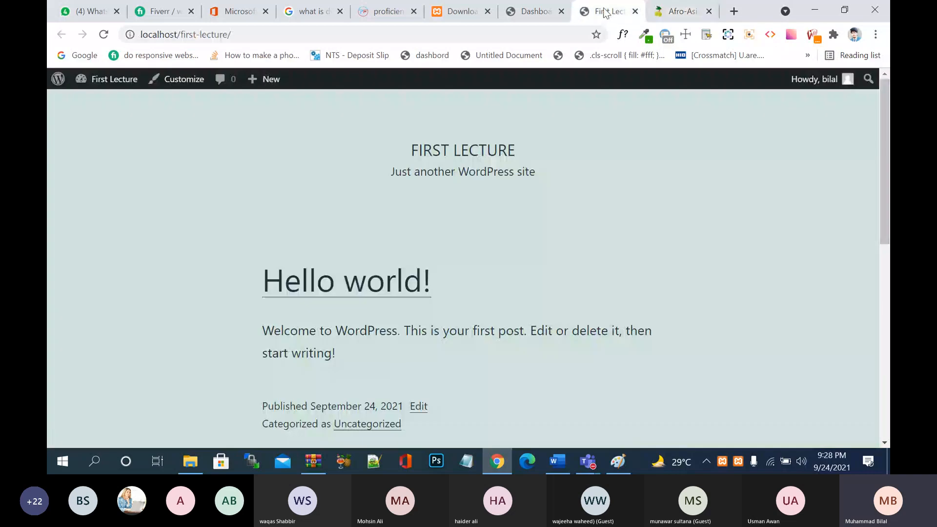
pyautogui.click(156, 11)
pyautogui.scroll(-4, 392, 312)
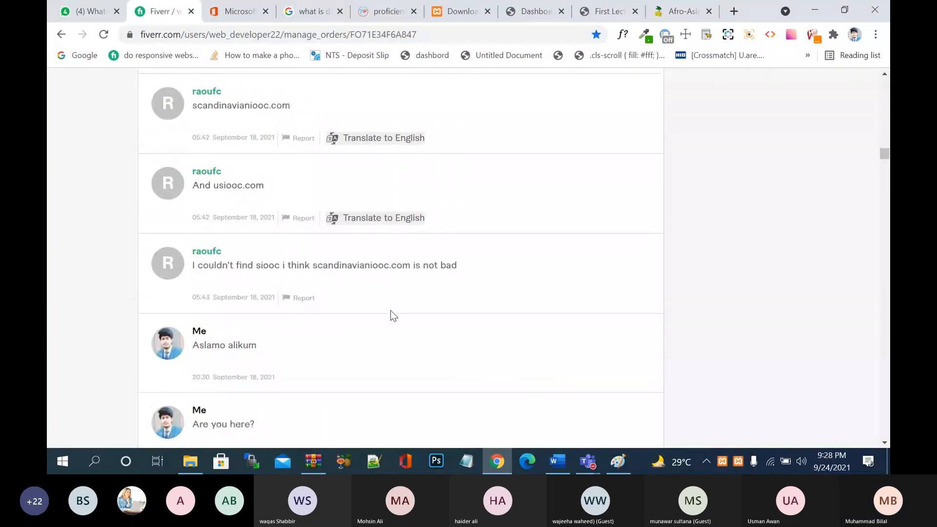
pyautogui.scroll(-10, 390, 311)
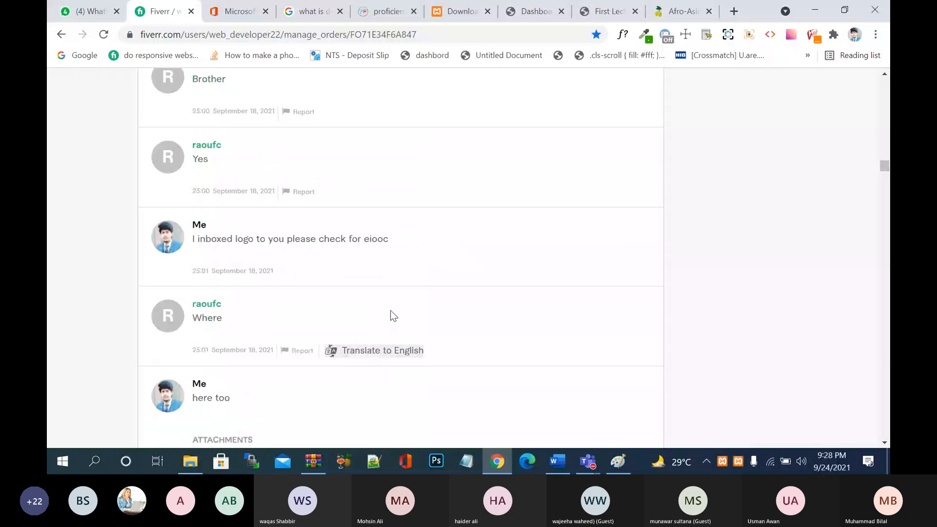
pyautogui.scroll(-20, 391, 311)
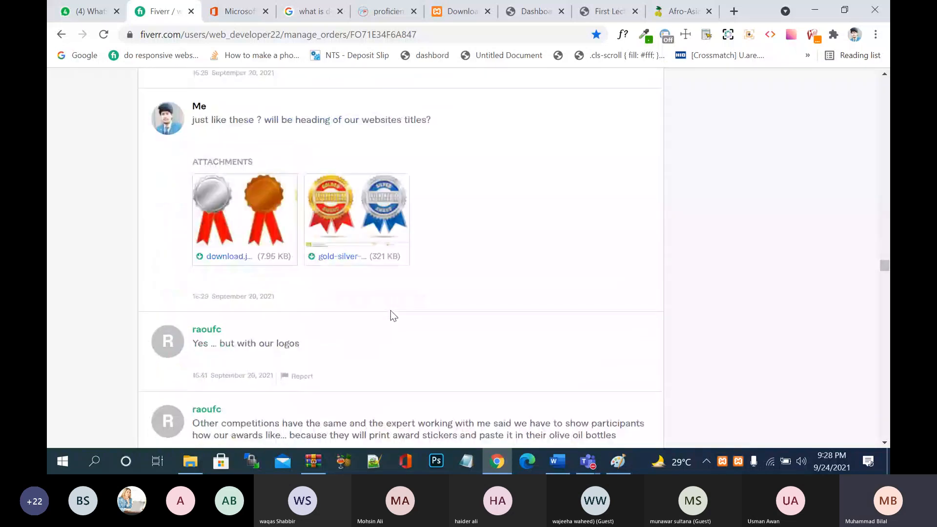
# - Cycle through the Proficient Flame and XAMPP tabs to the First Lecture Dashboard and click into Quick Draft's content box
pyautogui.click(231, 10)
pyautogui.click(387, 8)
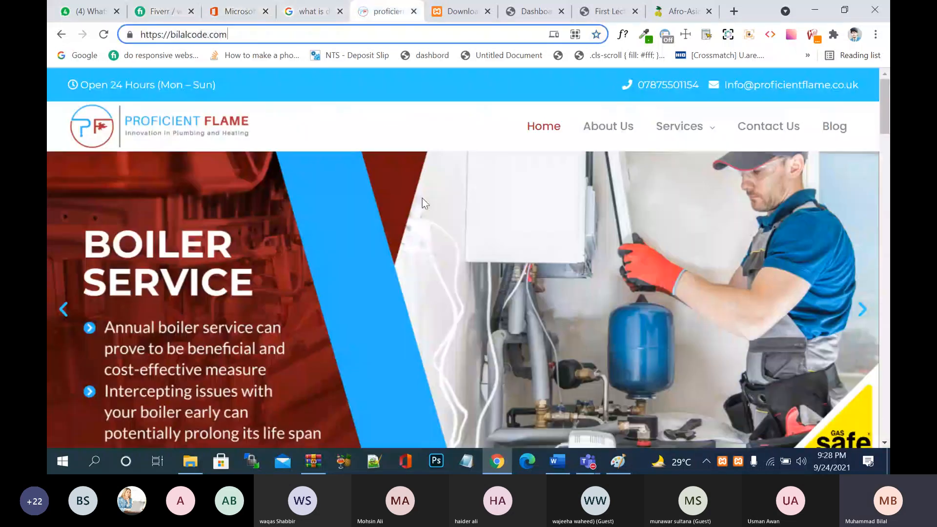
pyautogui.click(461, 11)
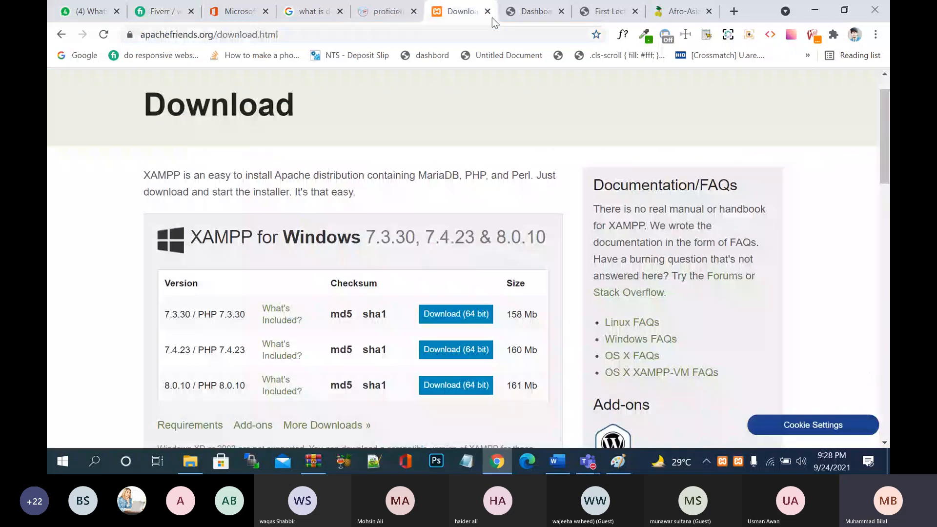
pyautogui.click(536, 10)
pyautogui.scroll(-4, 588, 256)
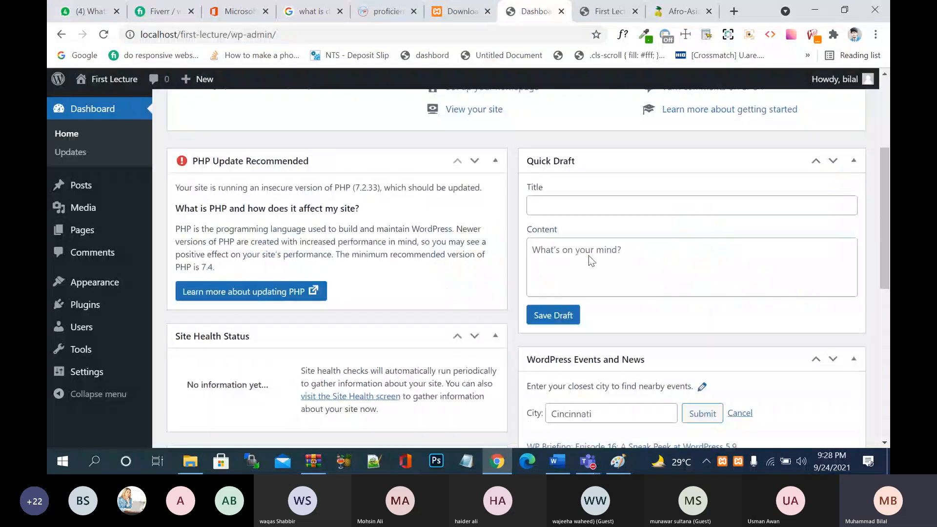
pyautogui.click(625, 256)
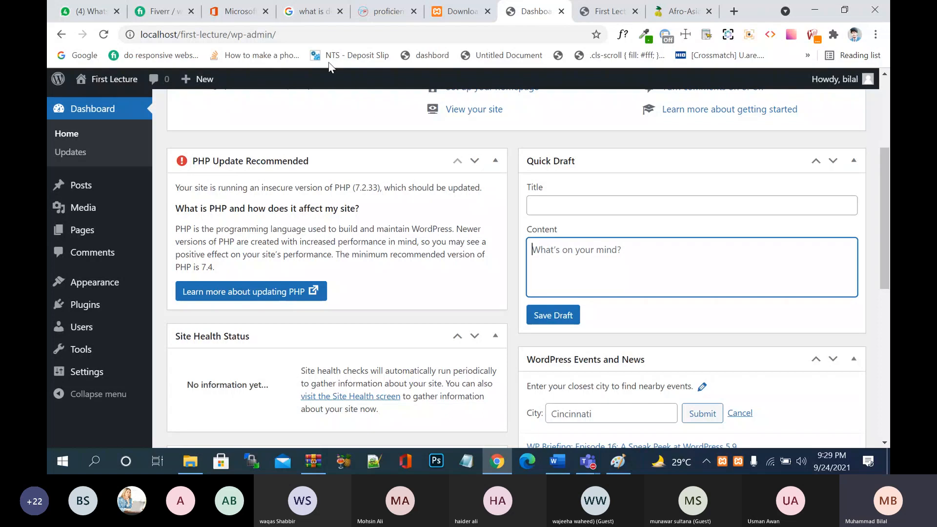
# - Flip through the domain search and Microsoft 365 admin tabs back to the Fiverr order thread
pyautogui.click(317, 16)
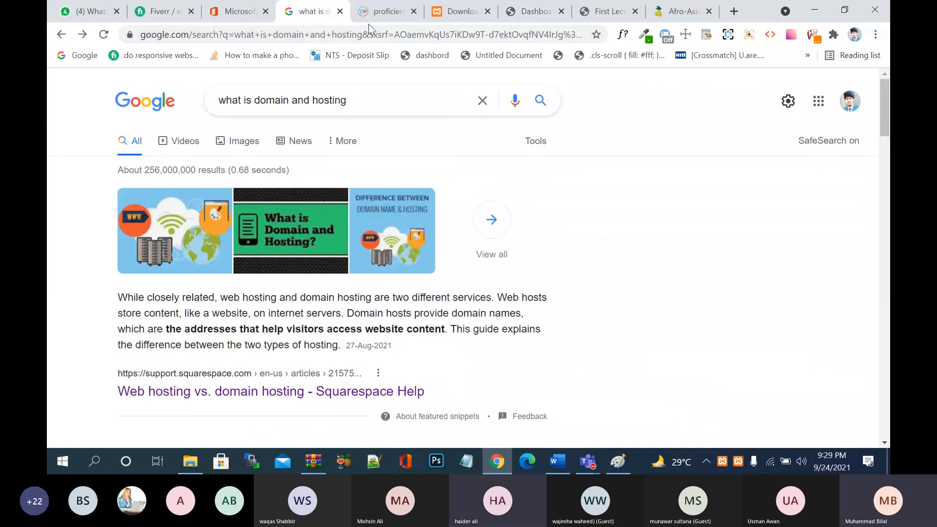
pyautogui.click(372, 13)
pyautogui.click(242, 15)
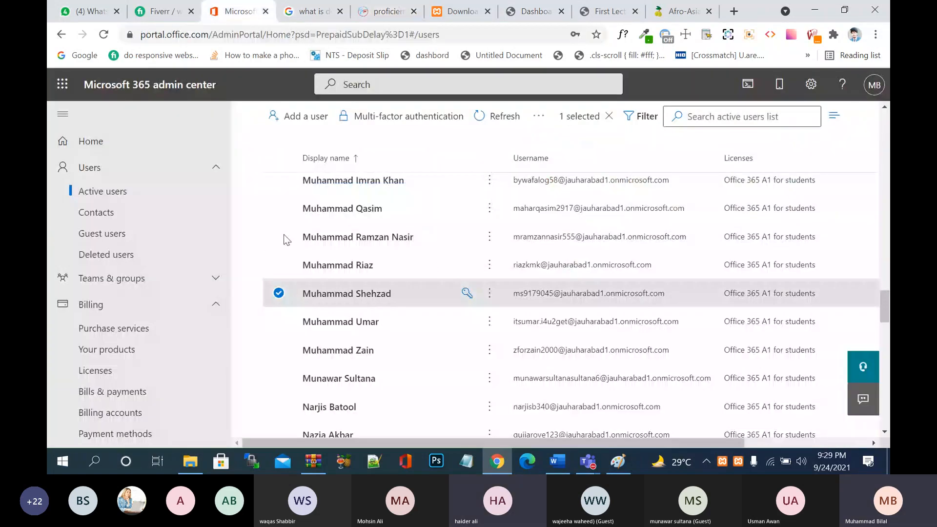
pyautogui.click(177, 18)
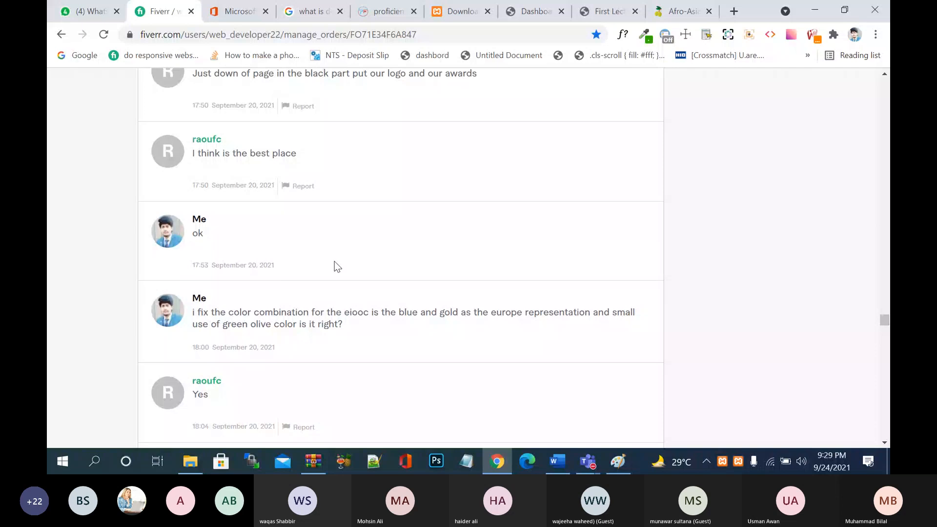
pyautogui.scroll(2, 335, 262)
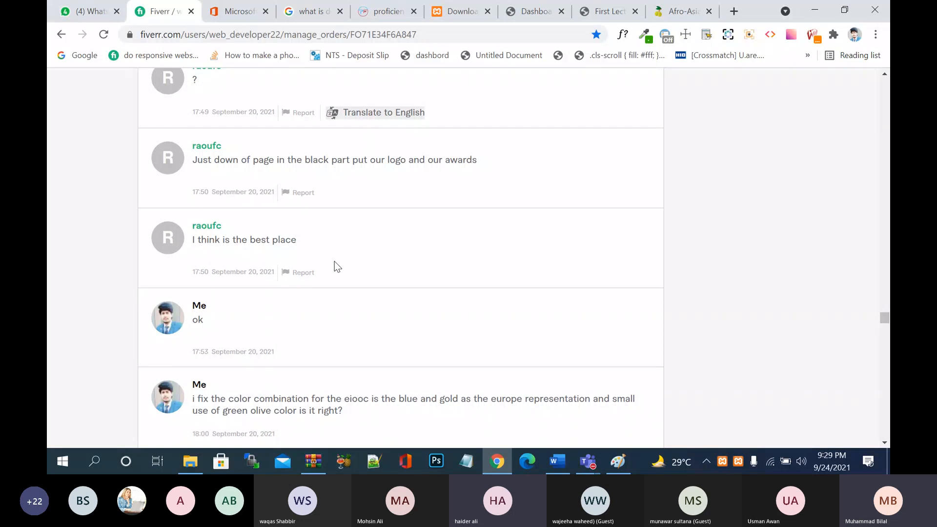
# - Scroll up the message thread to the $325 order summary with its +1 day extension
pyautogui.scroll(-1, 335, 262)
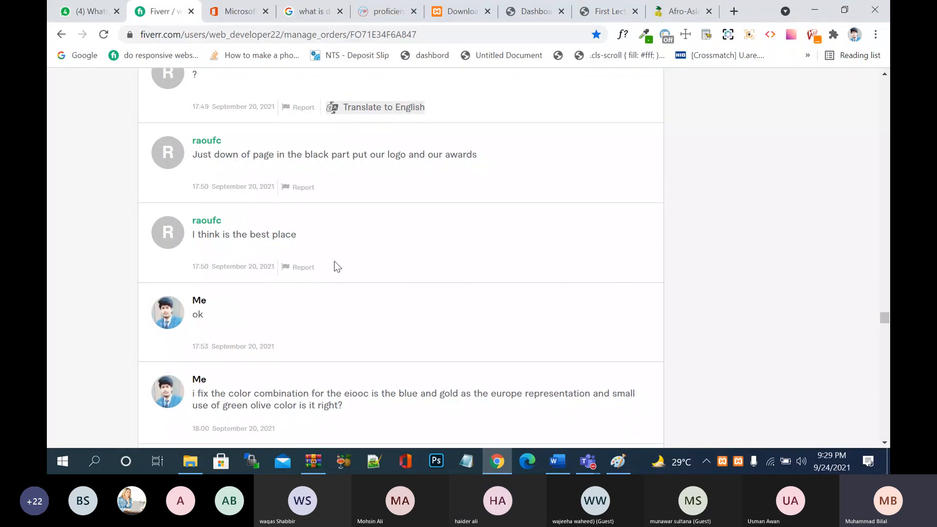
pyautogui.scroll(-1, 335, 266)
pyautogui.scroll(-6, 335, 262)
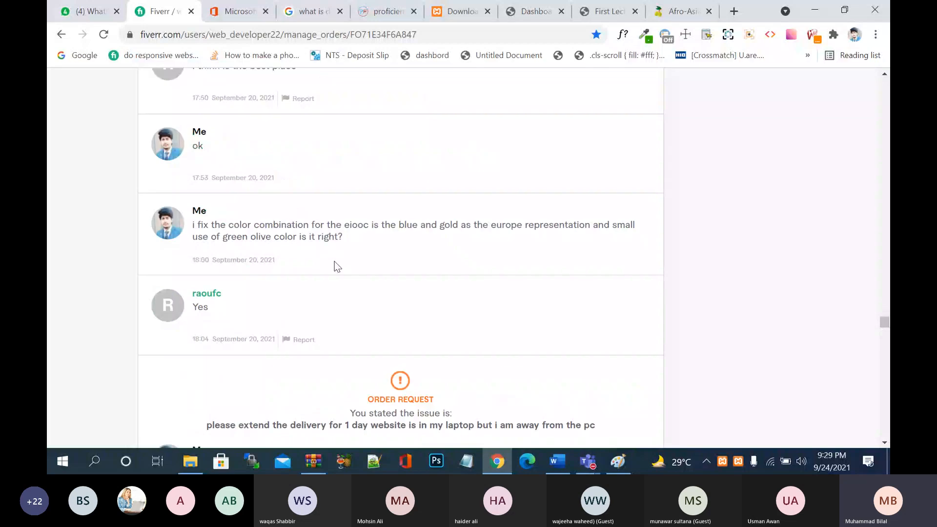
pyautogui.scroll(5, 272, 277)
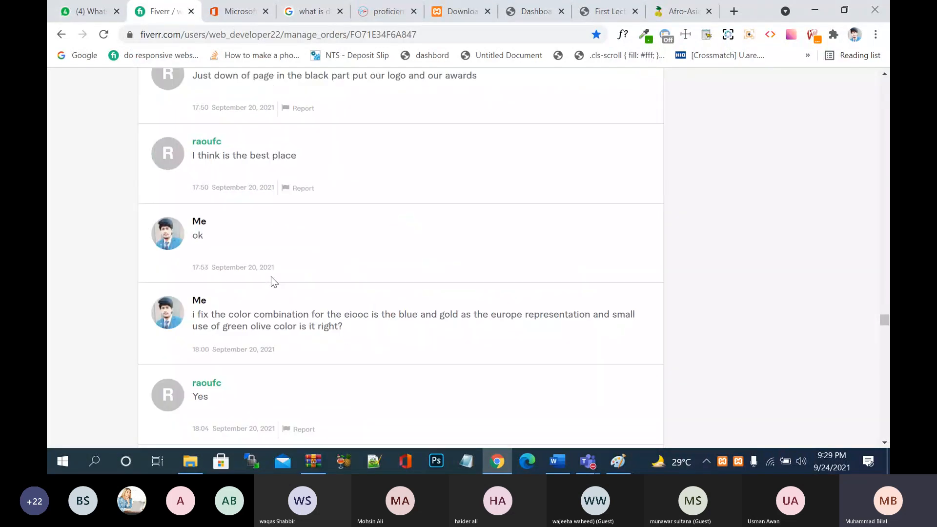
pyautogui.scroll(13, 271, 276)
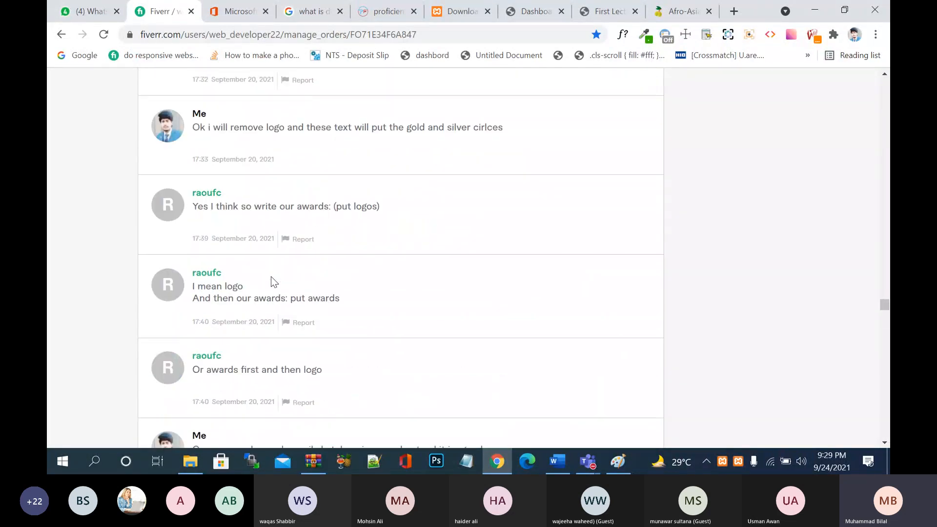
pyautogui.scroll(13, 271, 276)
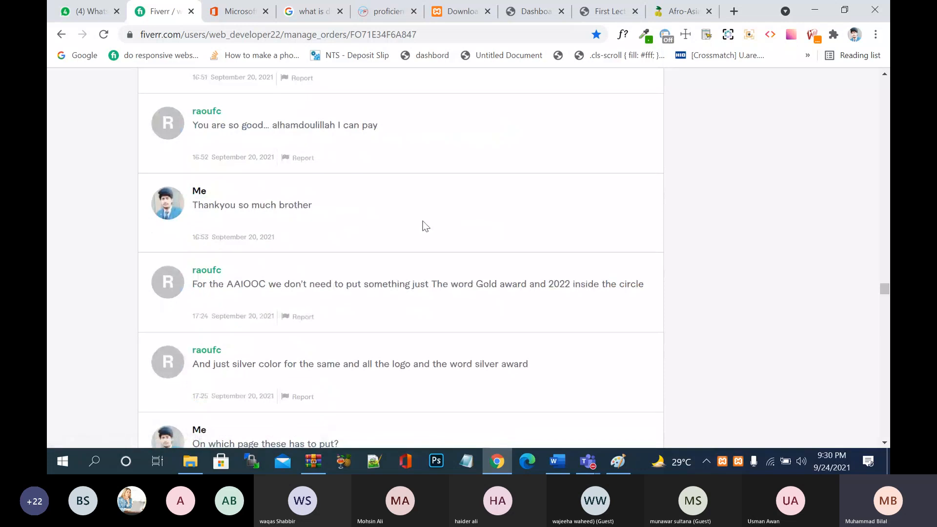
pyautogui.scroll(6, 424, 226)
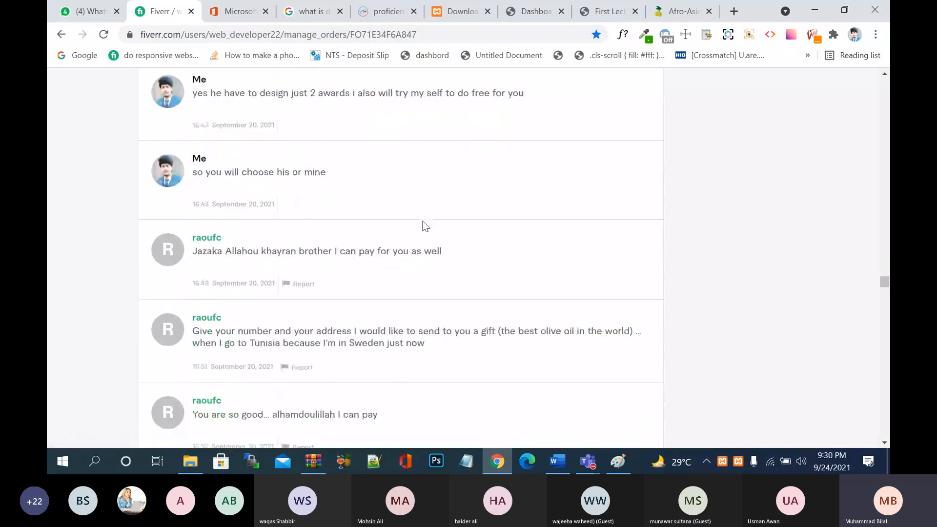
pyautogui.scroll(14, 424, 226)
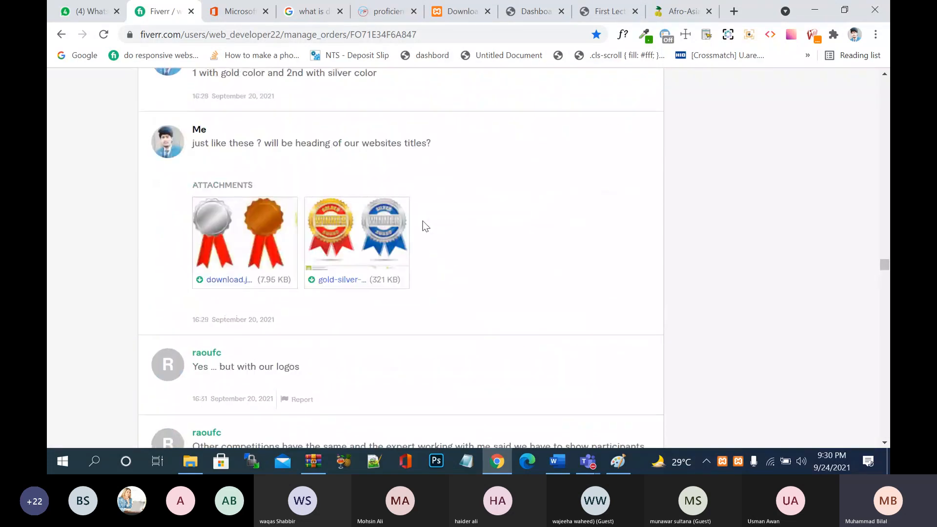
pyautogui.scroll(15, 424, 225)
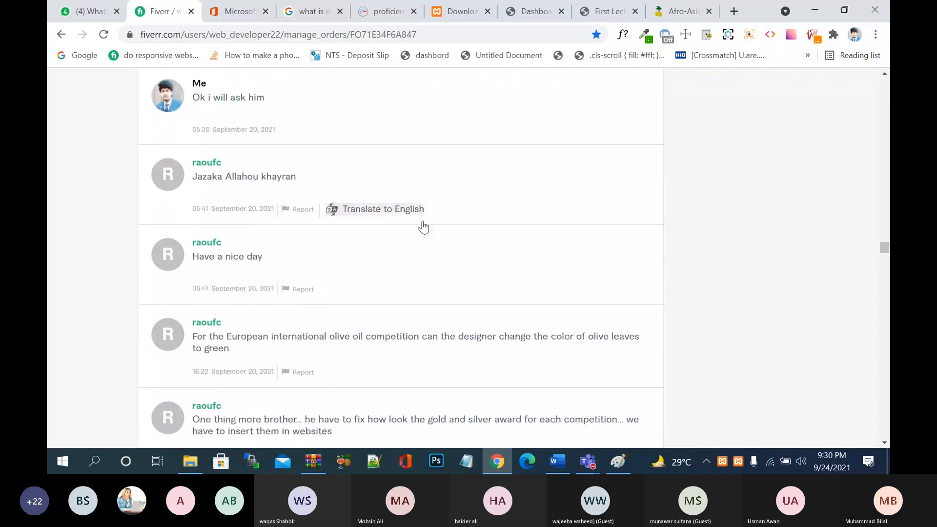
pyautogui.scroll(18, 424, 227)
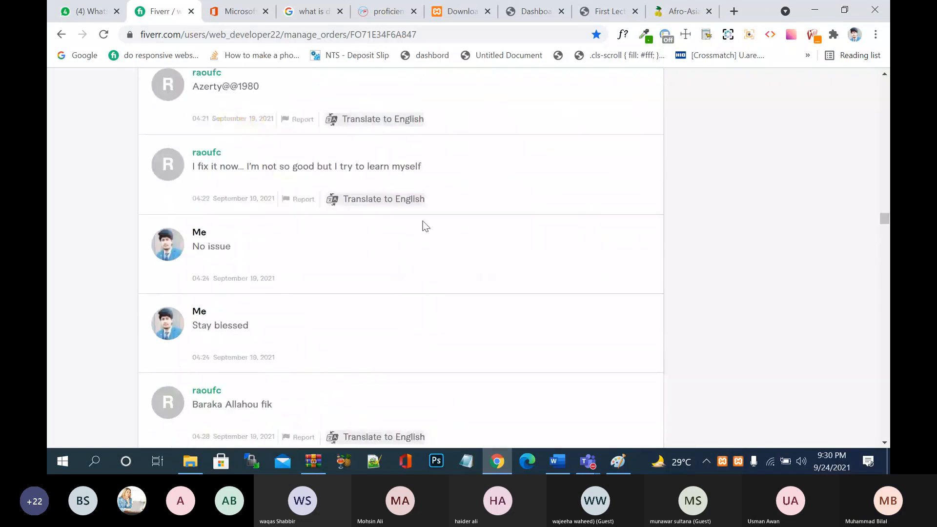
pyautogui.scroll(20, 425, 225)
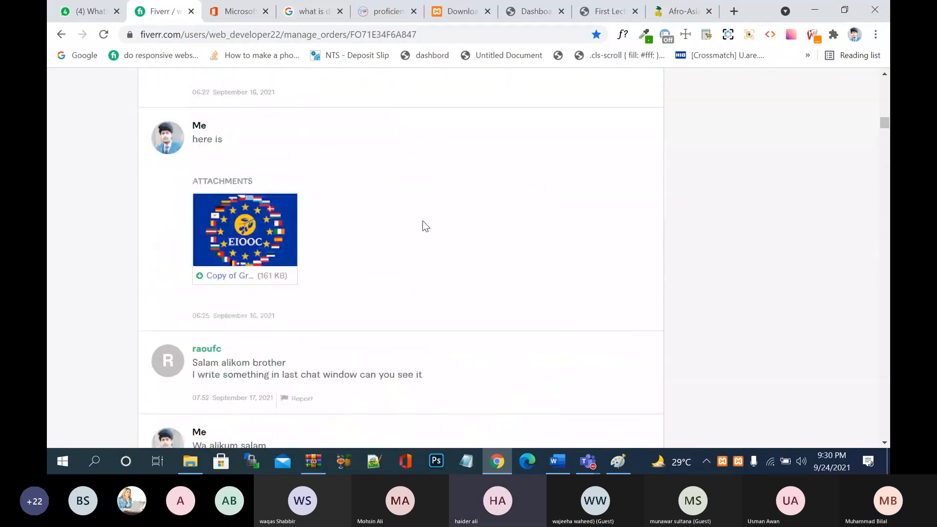
pyautogui.scroll(10, 424, 225)
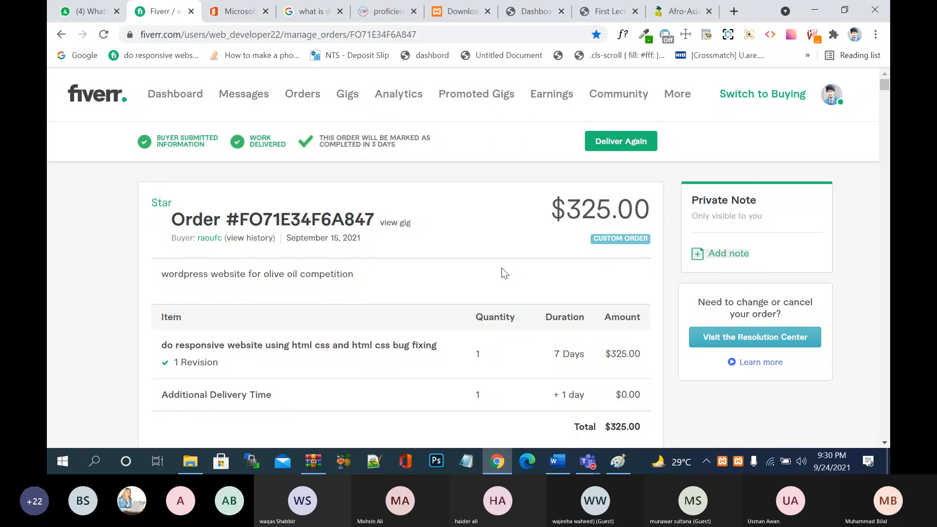
# - Filter the Fiverr orders list to completed orders and load more of them
pyautogui.click(314, 96)
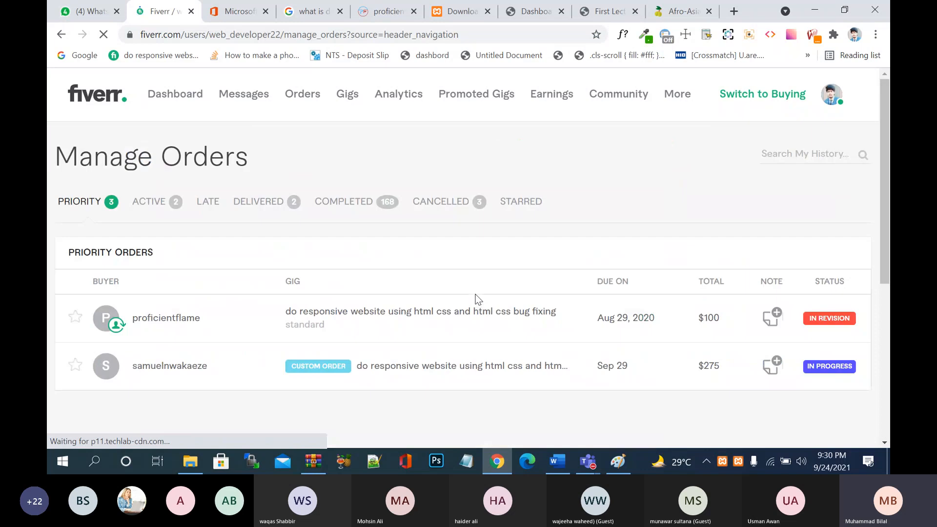
pyautogui.click(361, 207)
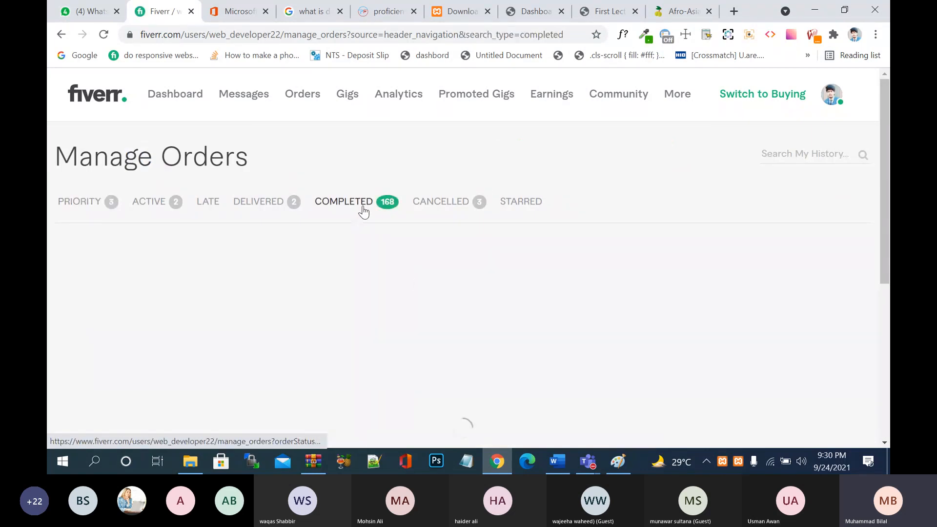
pyautogui.scroll(-5, 419, 286)
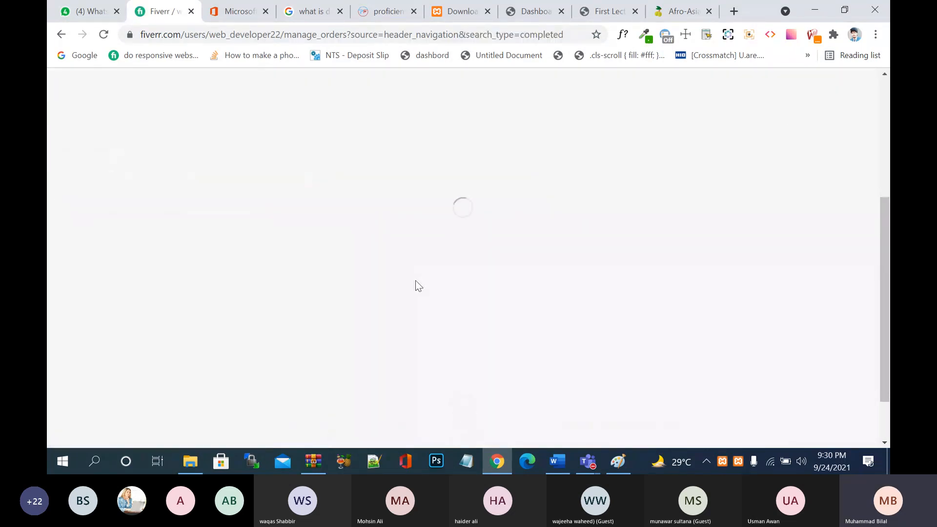
pyautogui.scroll(-15, 419, 286)
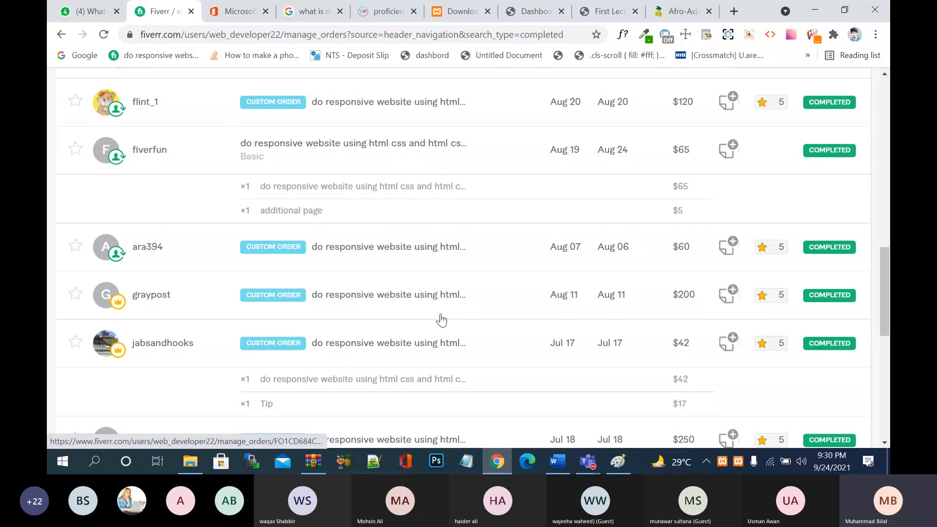
pyautogui.scroll(-4, 442, 320)
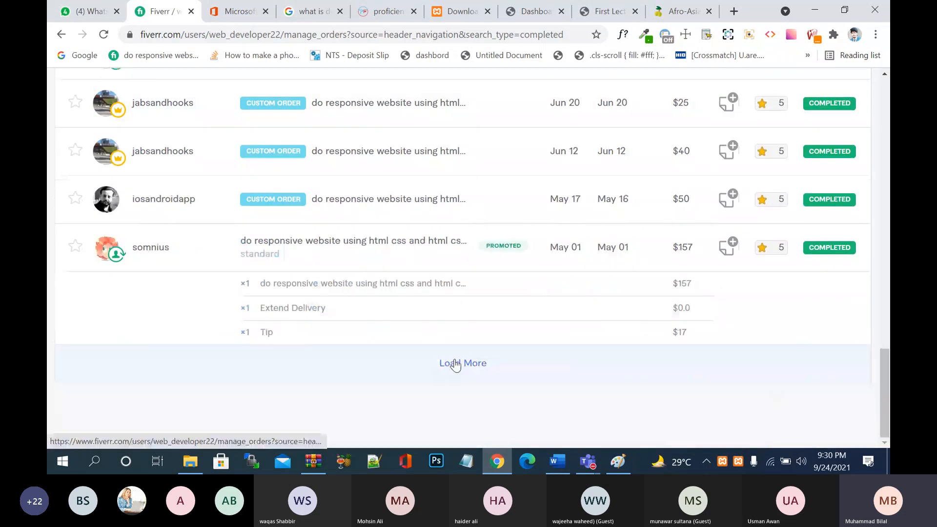
pyautogui.click(455, 364)
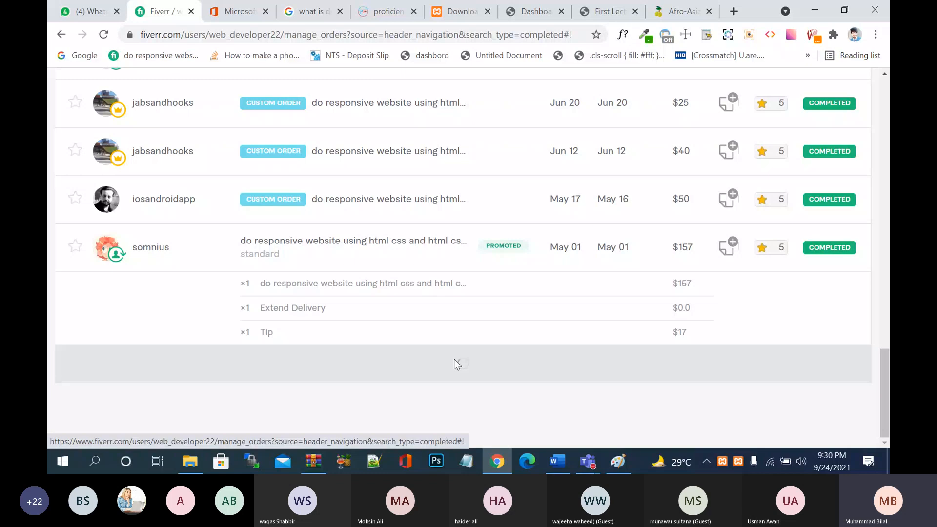
# - Load another batch of completed orders and scroll further through the history
pyautogui.scroll(-6, 455, 364)
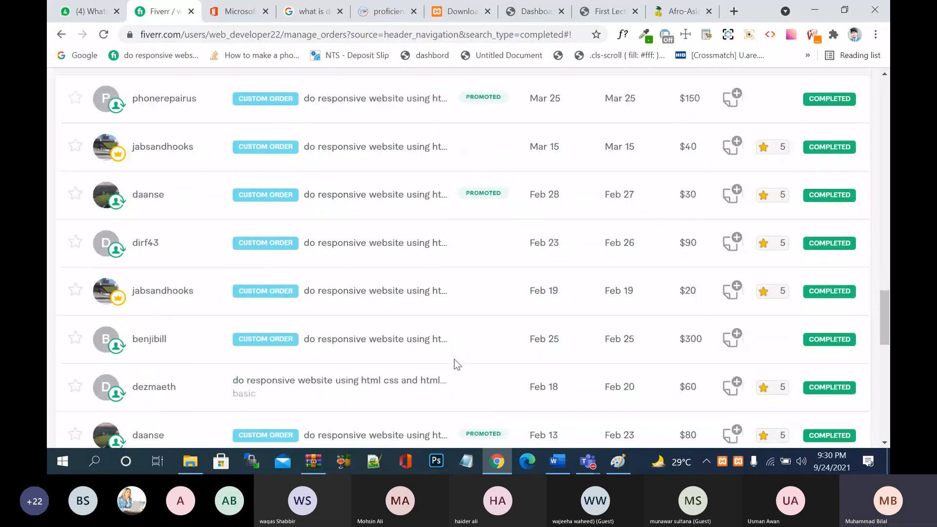
pyautogui.scroll(-8, 455, 363)
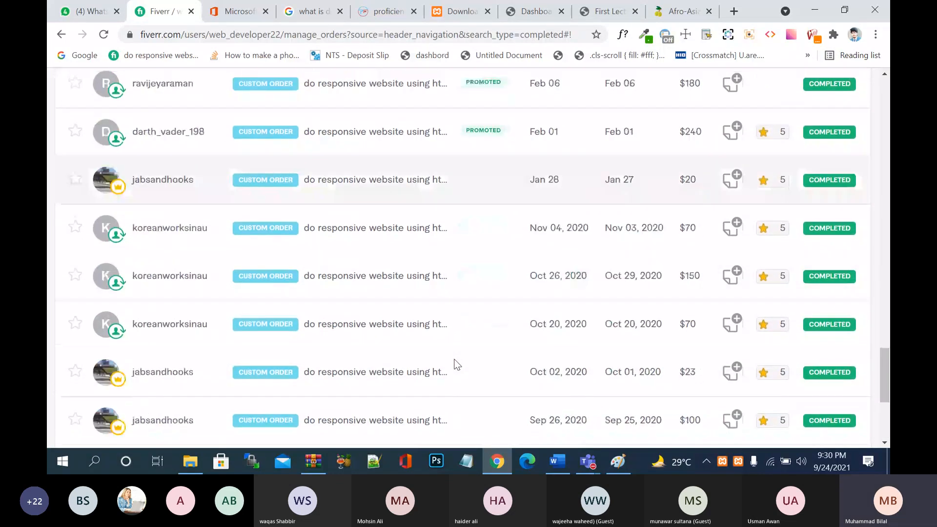
pyautogui.scroll(-5, 455, 363)
pyautogui.click(457, 362)
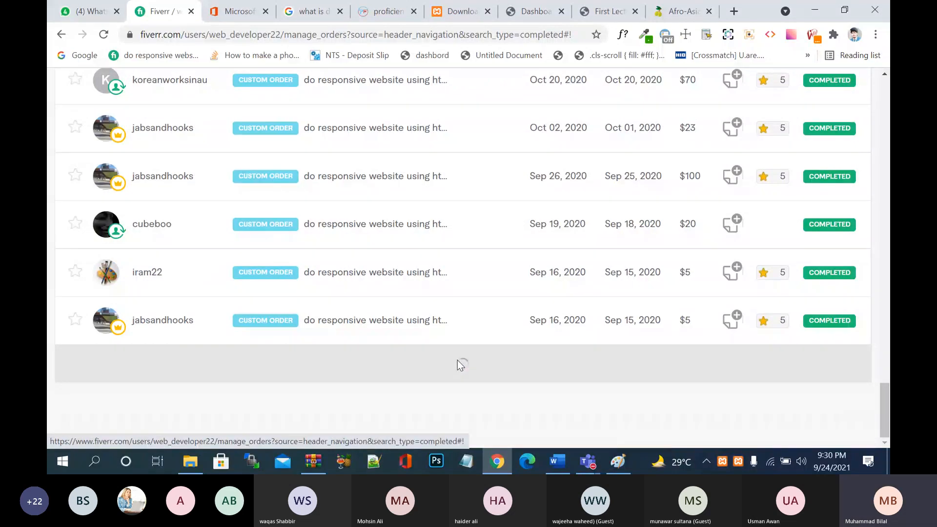
pyautogui.scroll(-2, 458, 364)
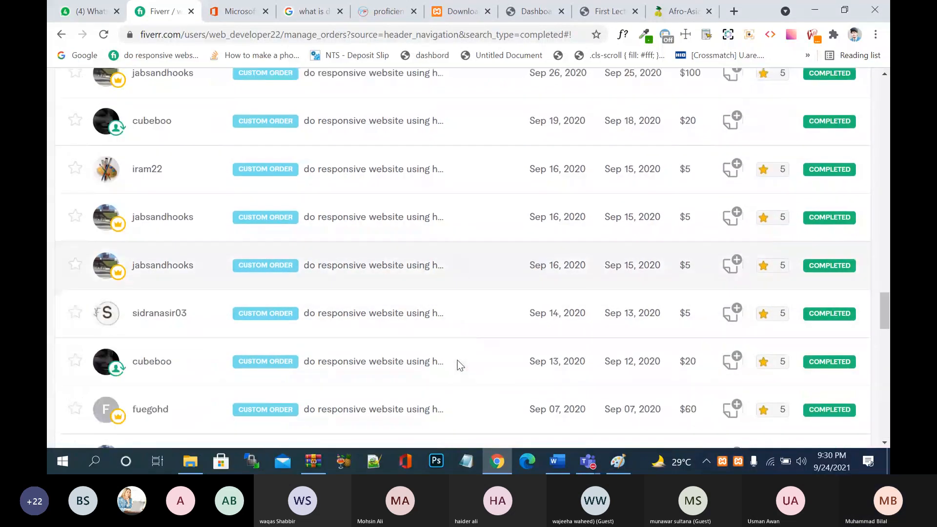
pyautogui.scroll(-6, 458, 365)
pyautogui.scroll(-3, 458, 365)
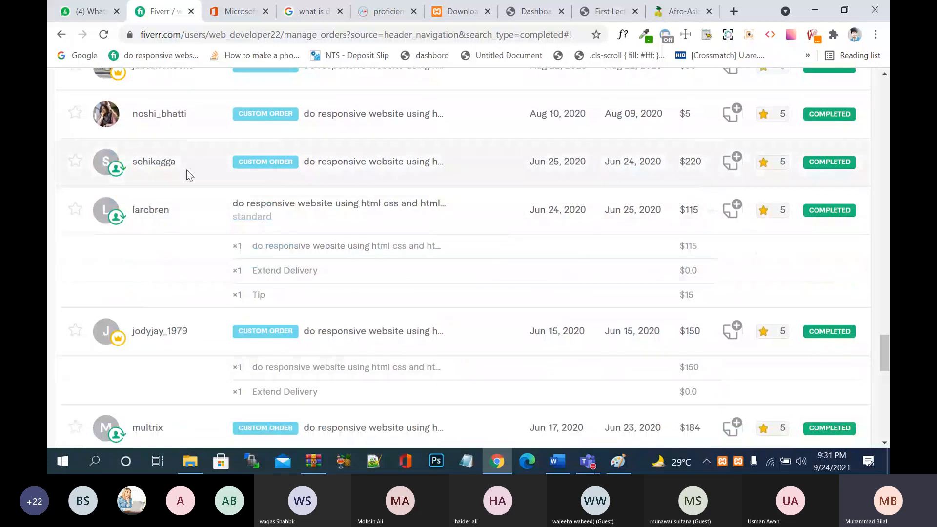
# - Open the $220.00 completed custom order in a new tab, load more orders, then view it
pyautogui.rightClick(384, 168)
pyautogui.click(415, 174)
pyautogui.scroll(-5, 502, 269)
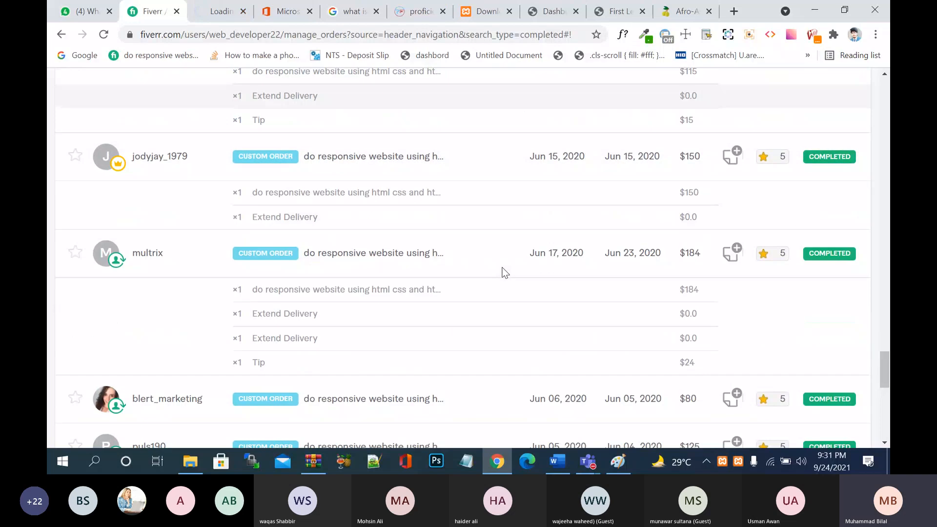
pyautogui.scroll(-9, 505, 273)
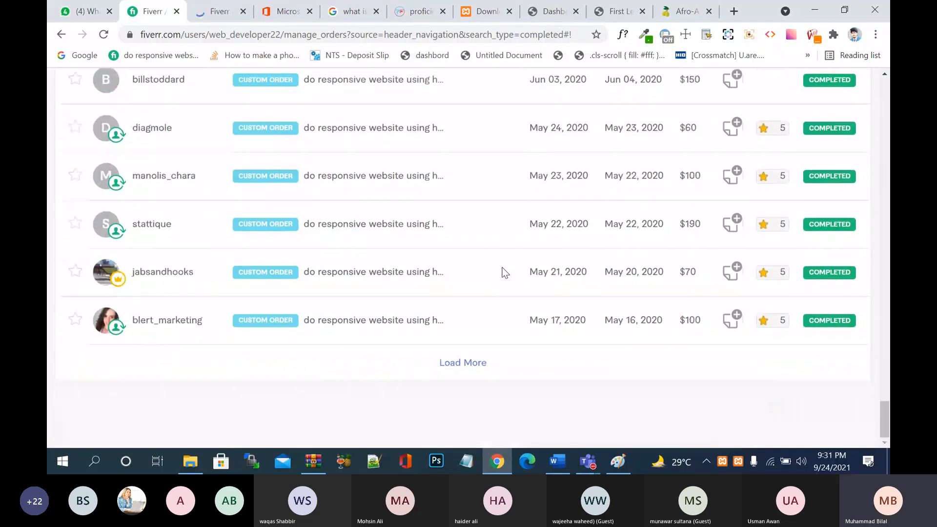
pyautogui.click(459, 359)
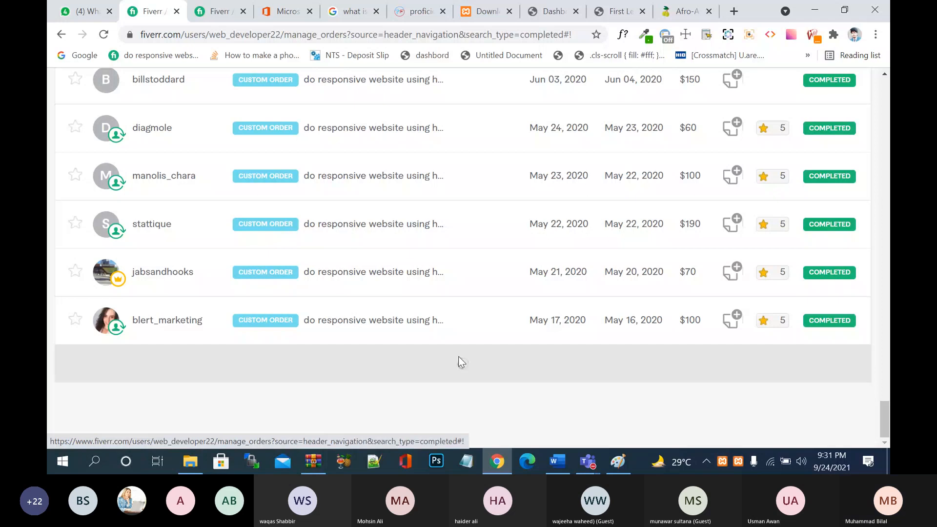
pyautogui.click(230, 18)
pyautogui.scroll(-2, 376, 208)
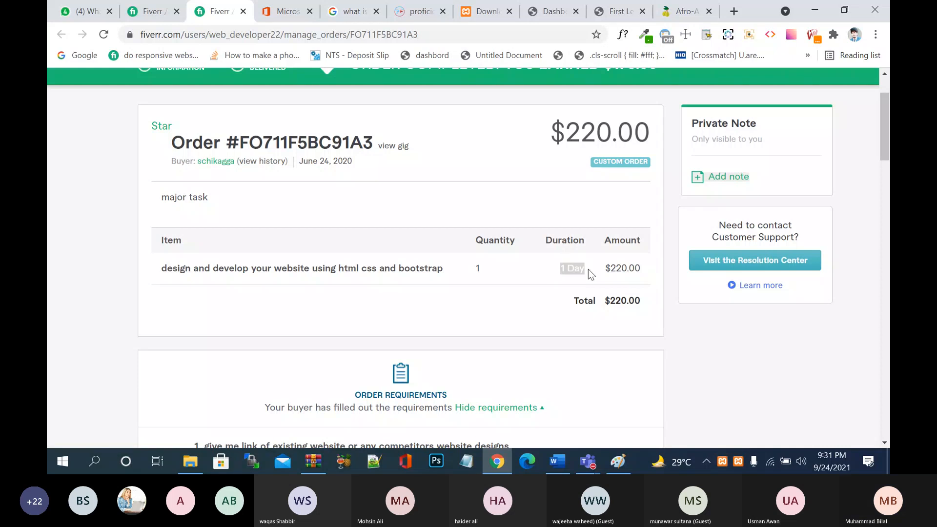
pyautogui.click(559, 270)
pyautogui.moveTo(559, 270); pyautogui.dragTo(594, 267)
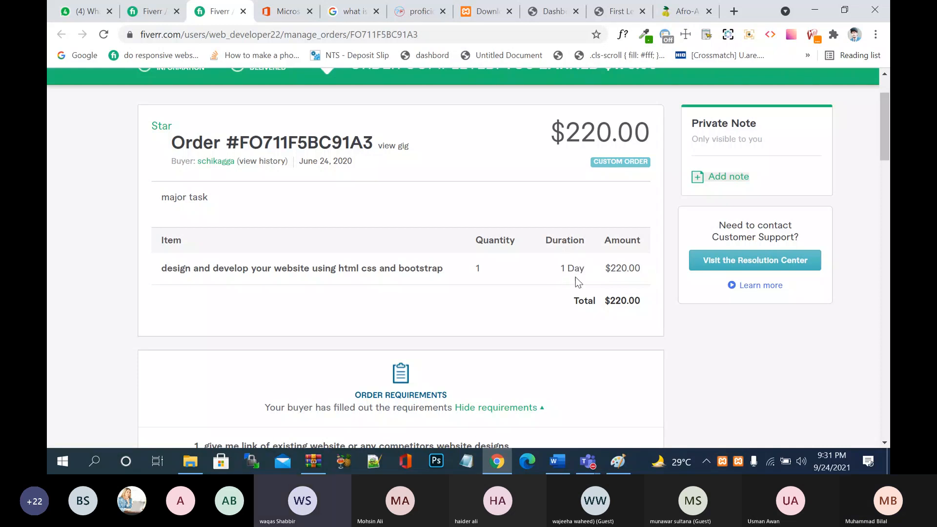
pyautogui.moveTo(551, 132)
pyautogui.mouseDown()
pyautogui.moveTo(610, 132)
pyautogui.moveTo(568, 132)
pyautogui.mouseUp()
pyautogui.click(611, 131)
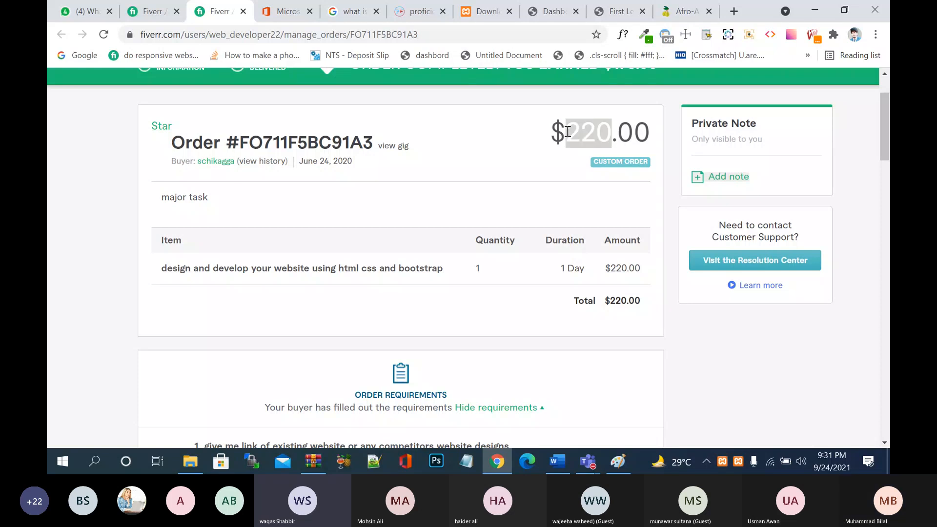
pyautogui.click(546, 163)
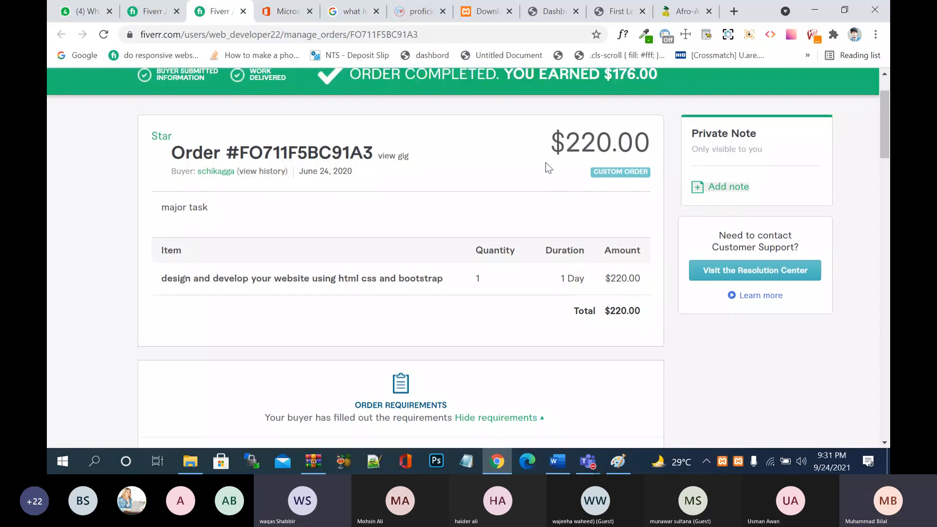
pyautogui.scroll(1, 619, 122)
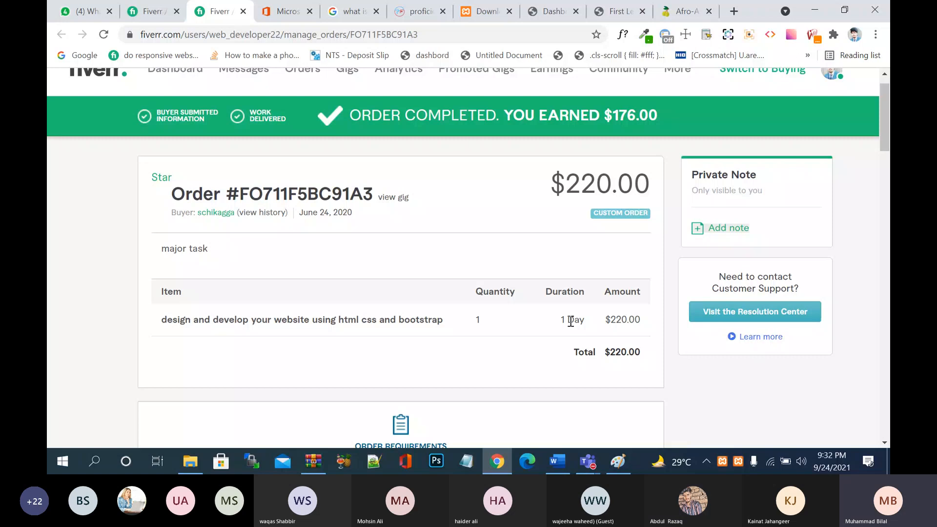
pyautogui.scroll(-1, 573, 324)
pyautogui.scroll(-2, 572, 324)
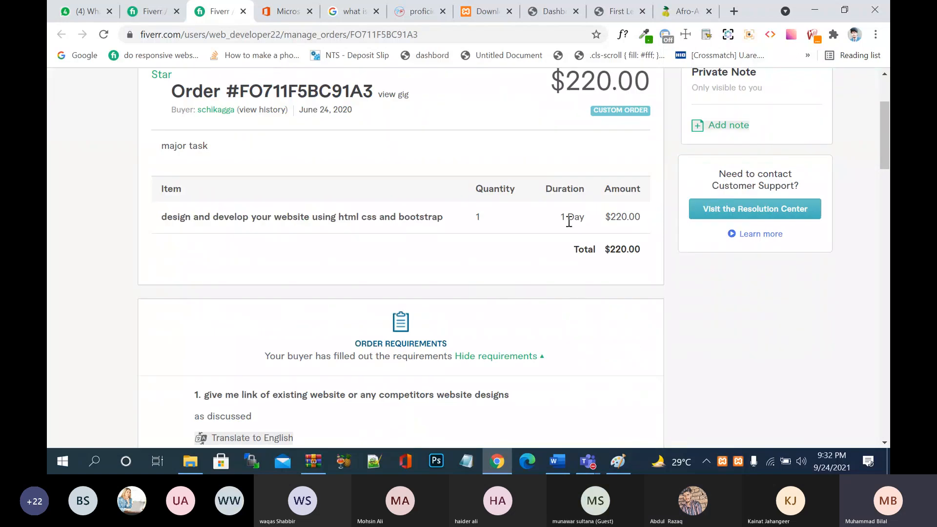
pyautogui.scroll(1, 574, 228)
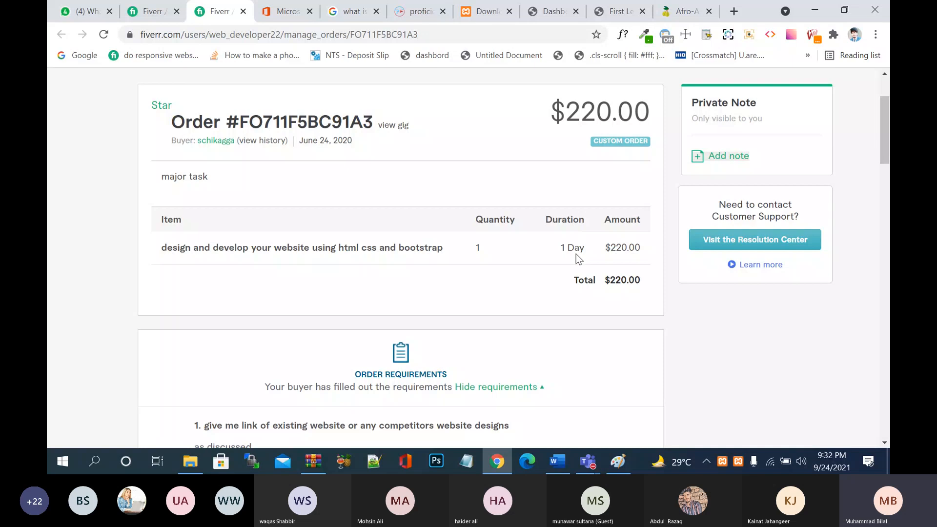
pyautogui.scroll(-1, 576, 254)
pyautogui.scroll(3, 576, 254)
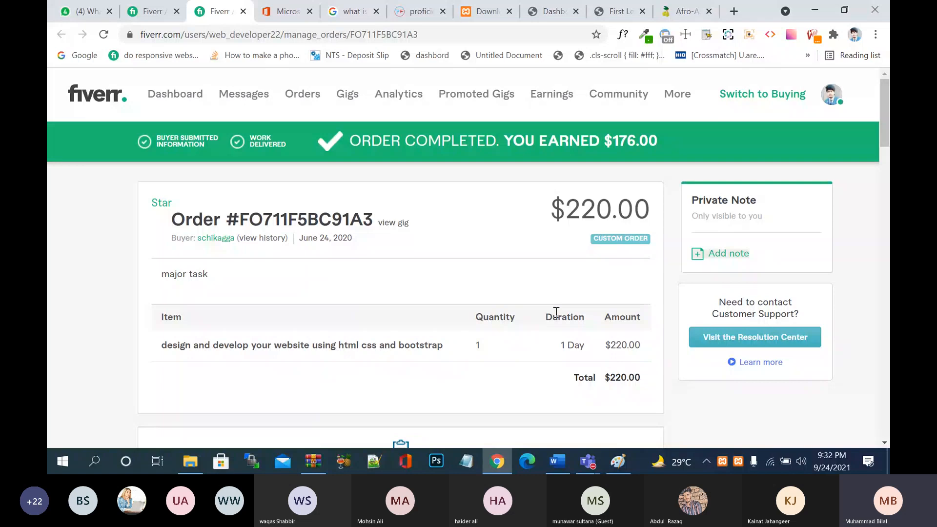
pyautogui.scroll(-1, 553, 341)
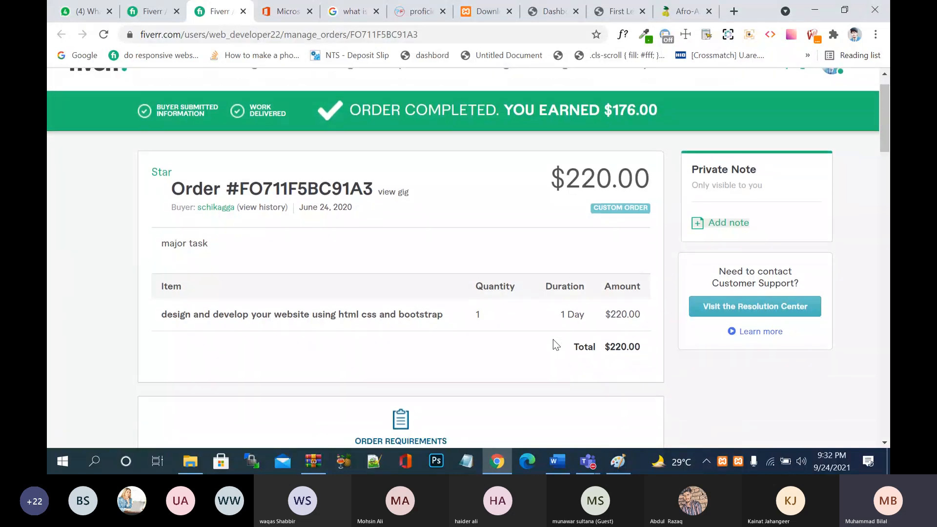
pyautogui.scroll(1, 553, 341)
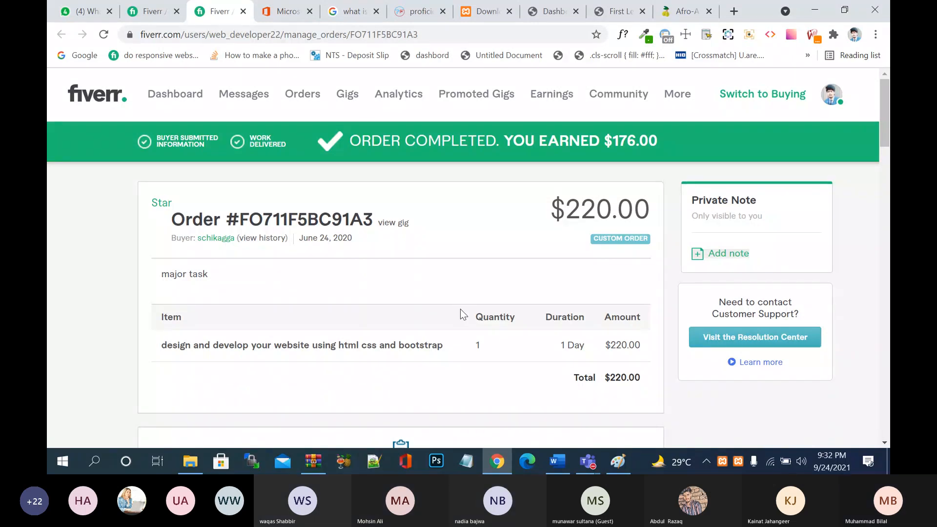
pyautogui.scroll(-5, 453, 292)
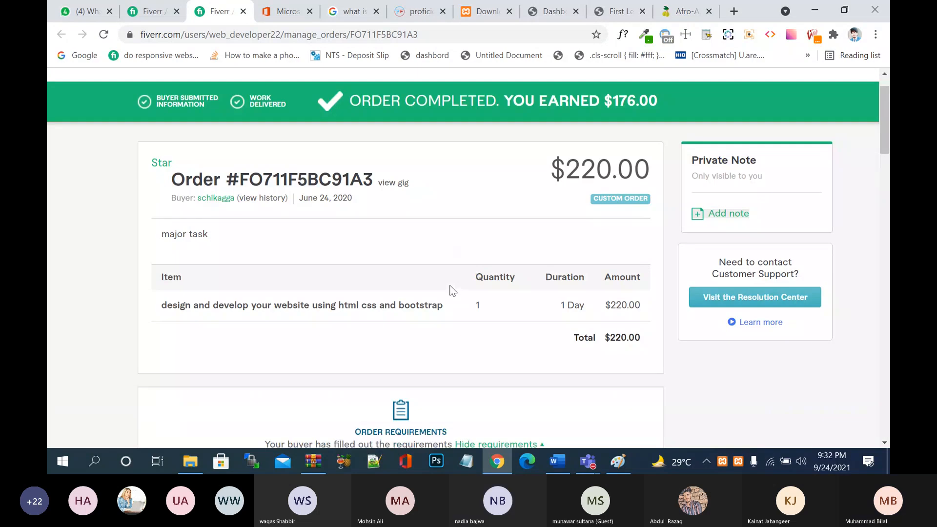
pyautogui.scroll(-15, 453, 292)
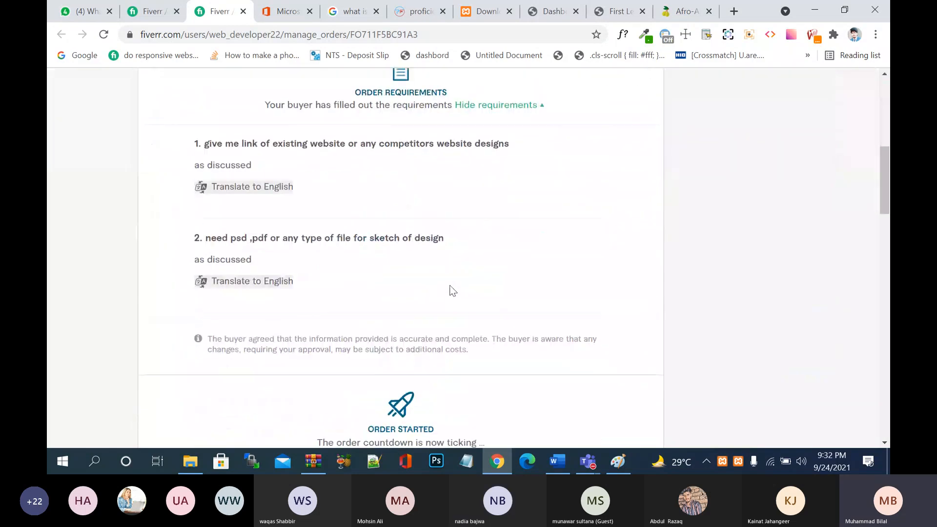
pyautogui.scroll(20, 451, 290)
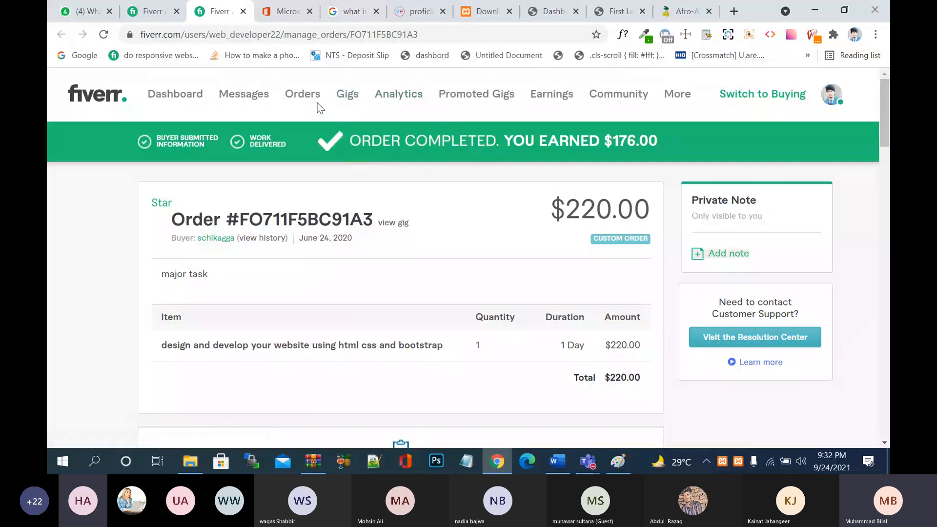
# - Review the Fiverr seller analytics overview, then the seller dashboard
pyautogui.moveTo(413, 96)
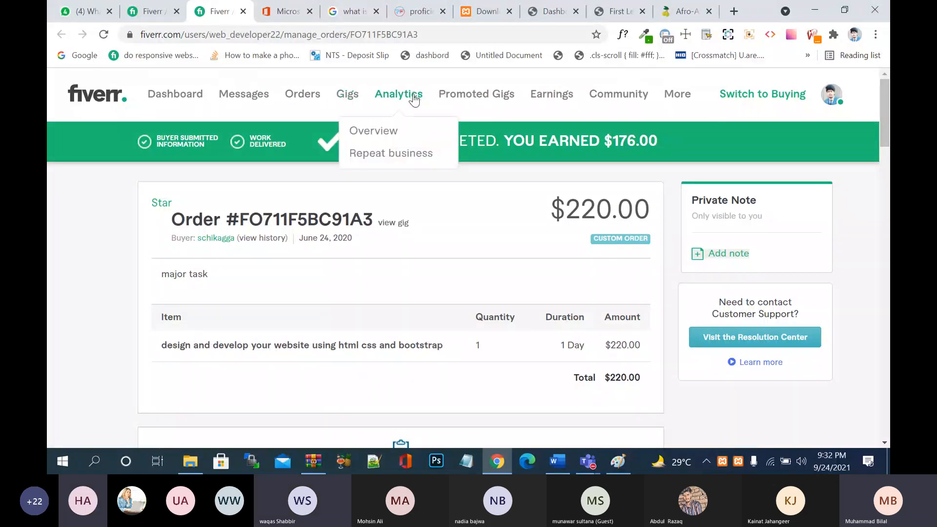
pyautogui.click(381, 131)
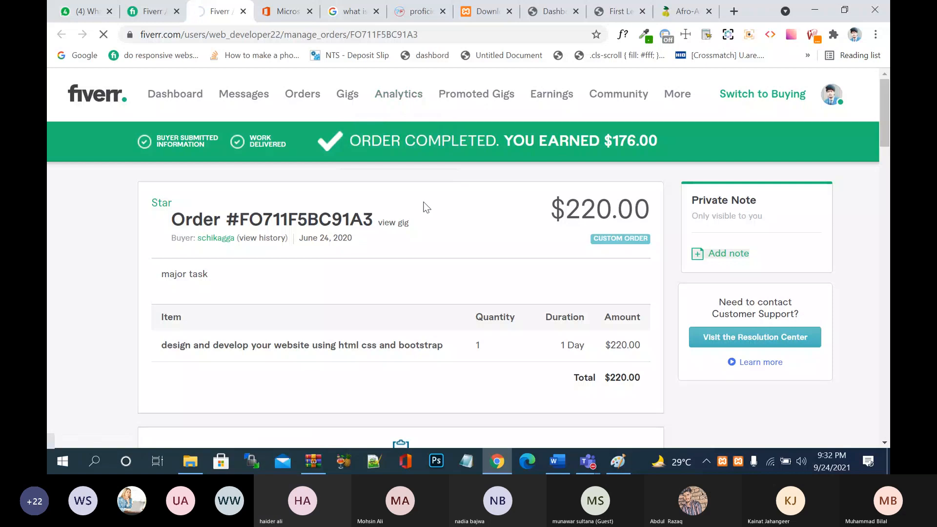
pyautogui.scroll(-1, 425, 208)
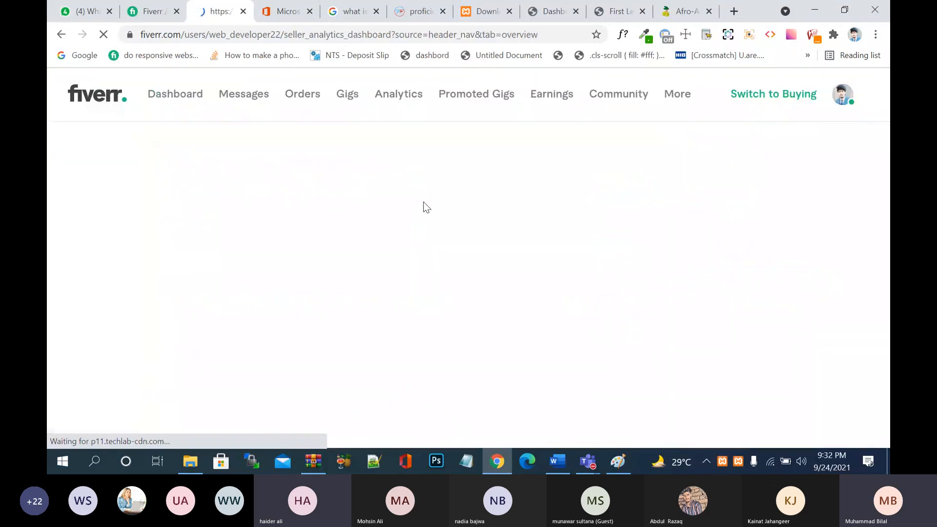
pyautogui.scroll(-2, 470, 241)
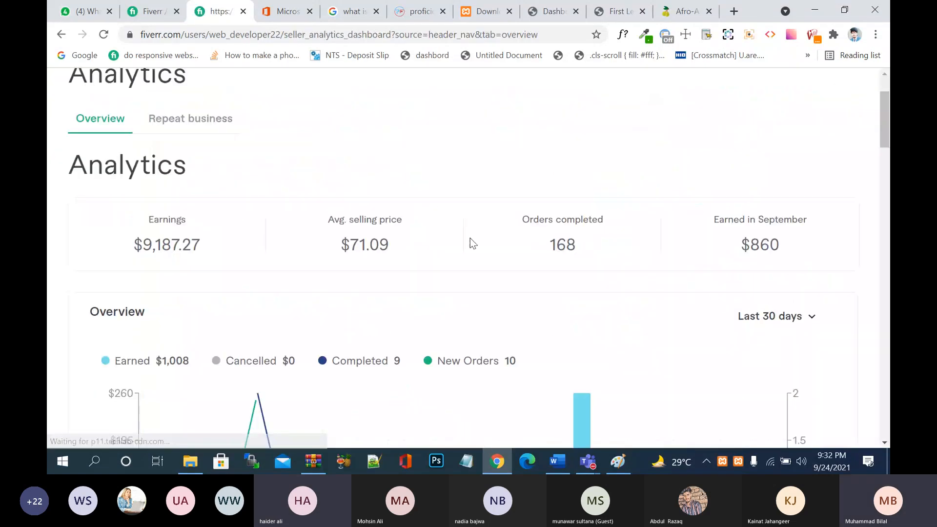
pyautogui.scroll(2, 470, 240)
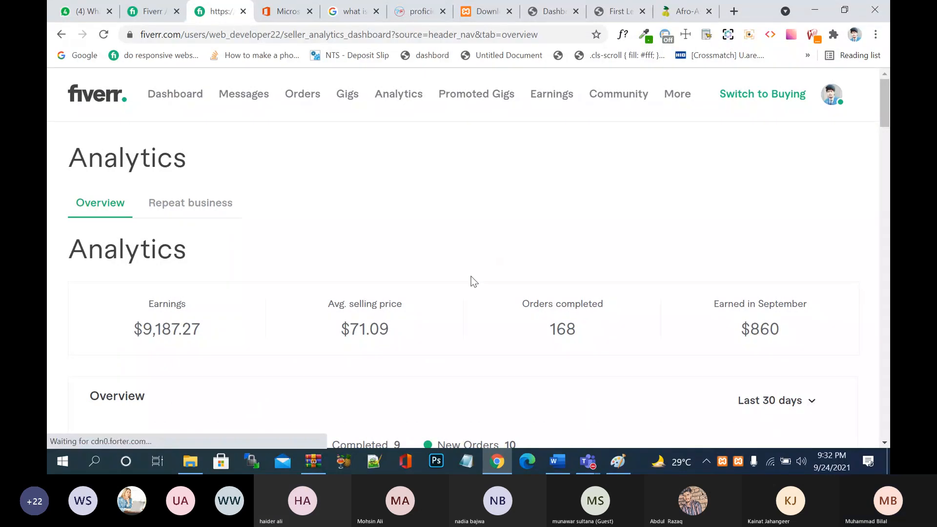
pyautogui.click(190, 103)
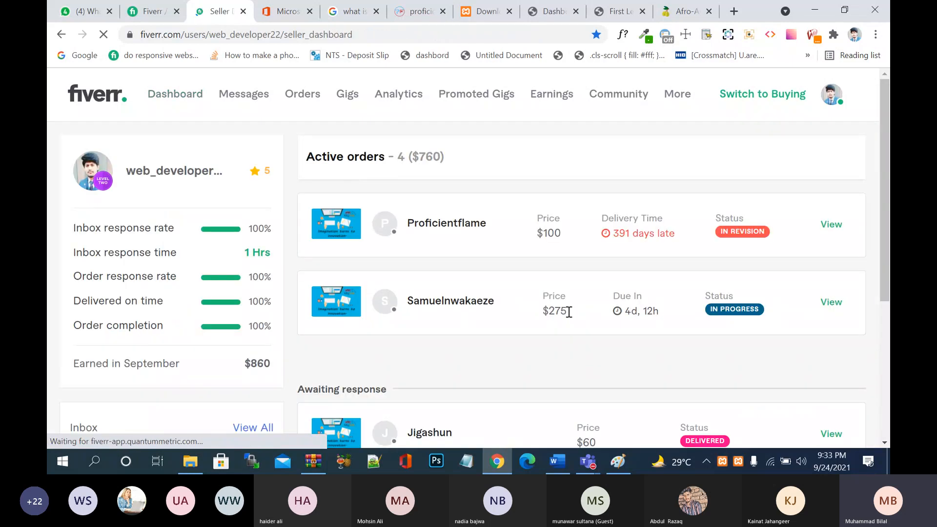
pyautogui.scroll(-5, 525, 359)
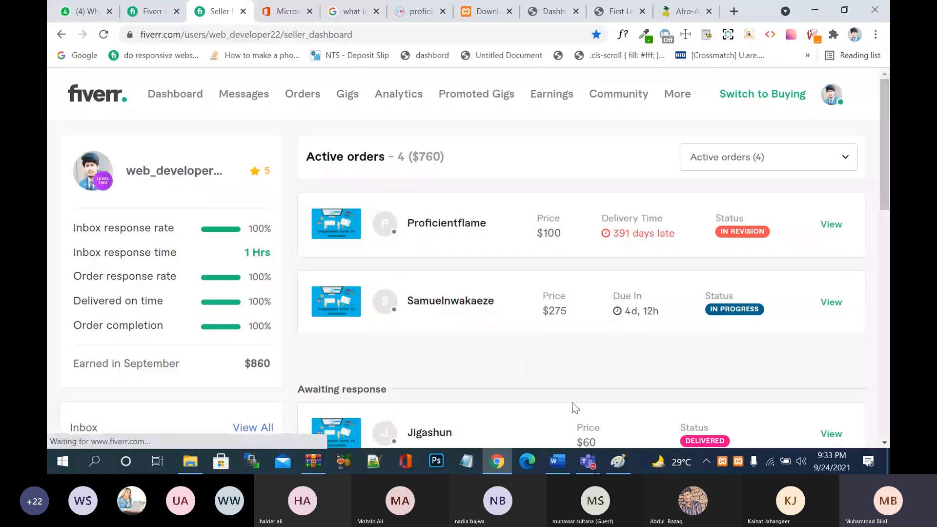
# - Bring up the Freelance Wordpress Class 3 Teams meeting and its More actions list
pyautogui.moveTo(589, 461)
pyautogui.click(596, 424)
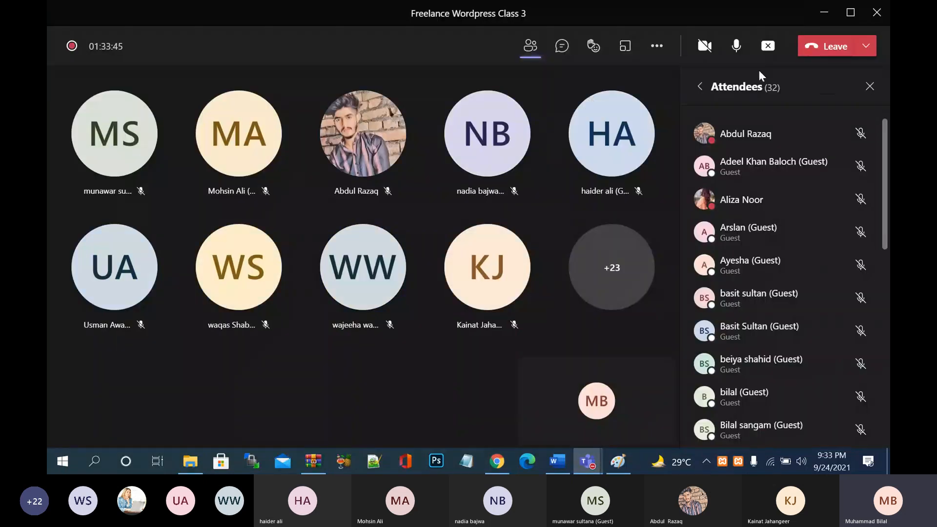
pyautogui.click(657, 46)
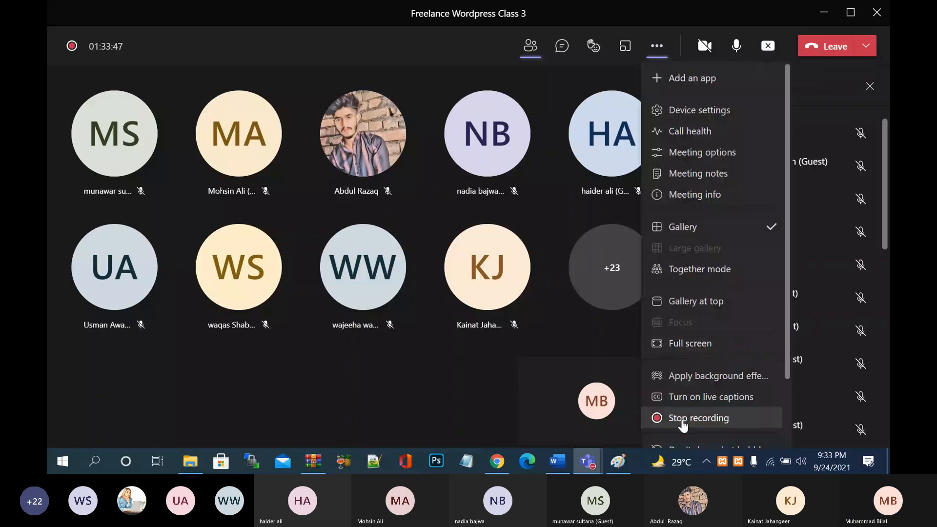